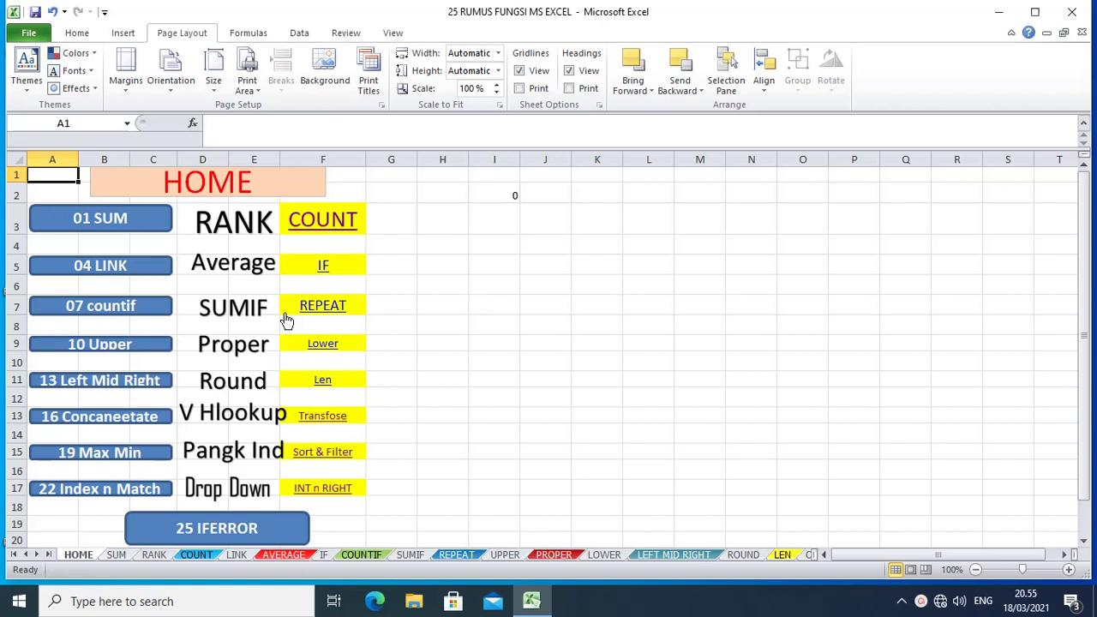
Step: Total the NILAI scores in C17 with =SUM(C2:C16), giving 1031
click(100, 219)
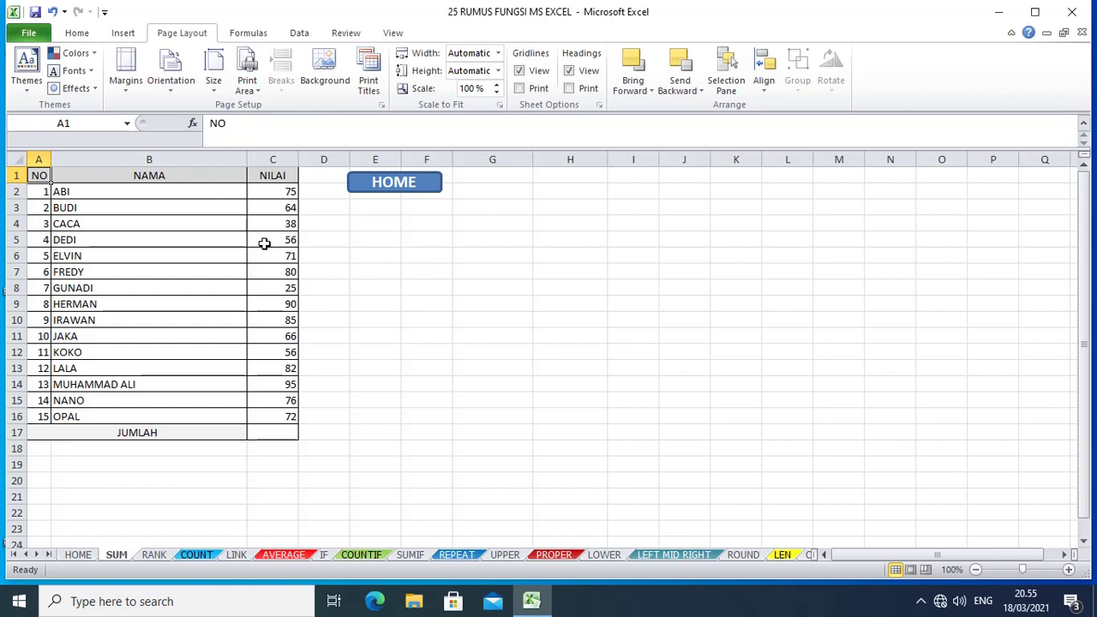
click(77, 34)
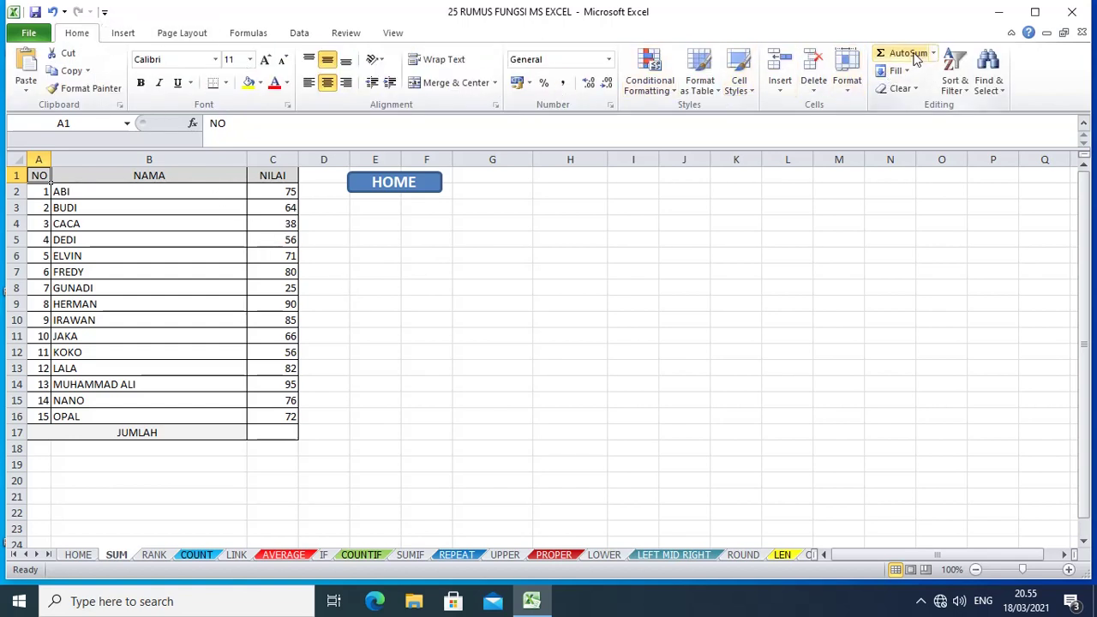
click(291, 433)
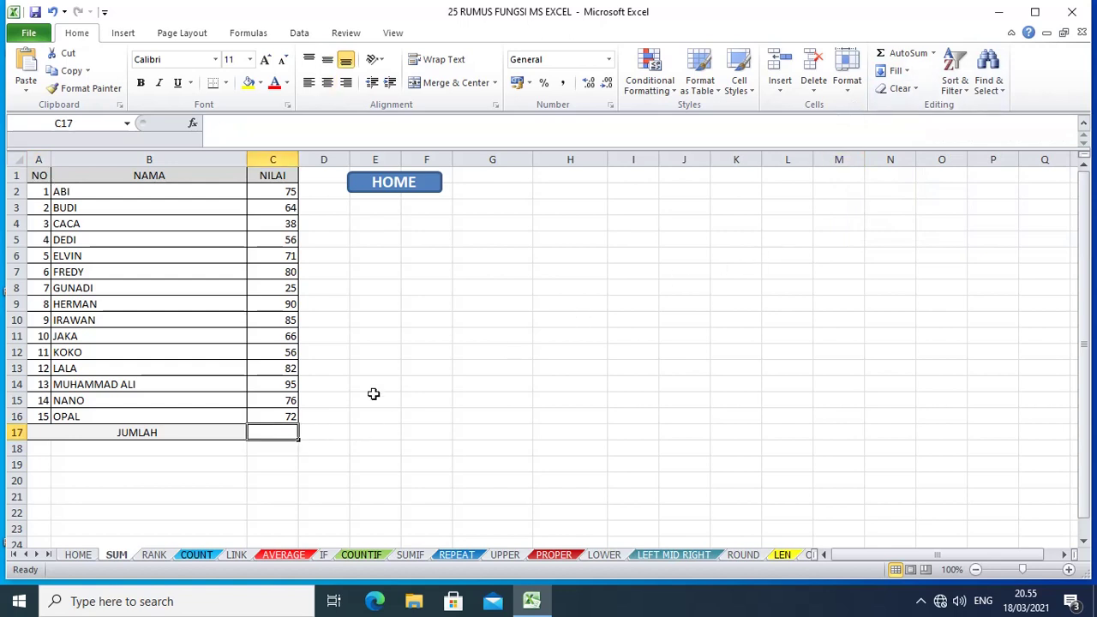
click(906, 54)
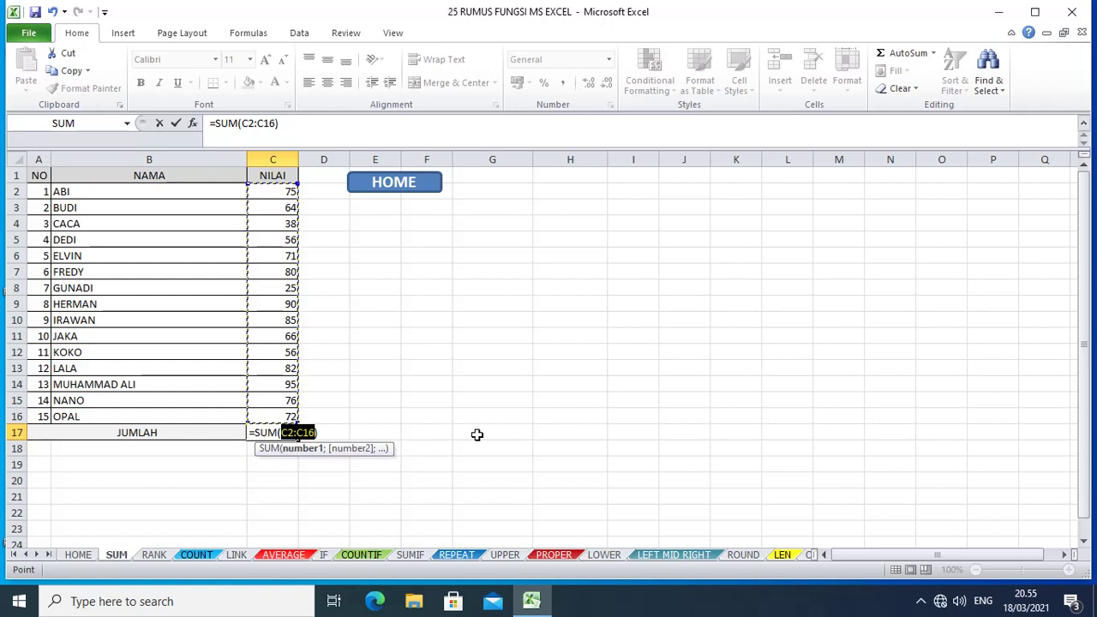
key(Return)
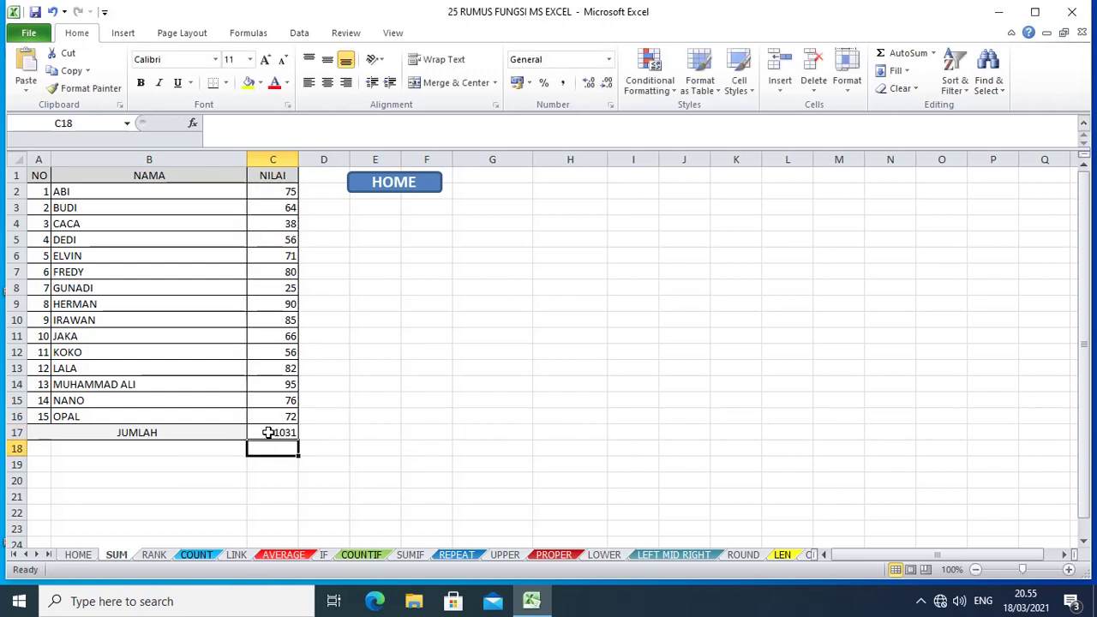
click(268, 432)
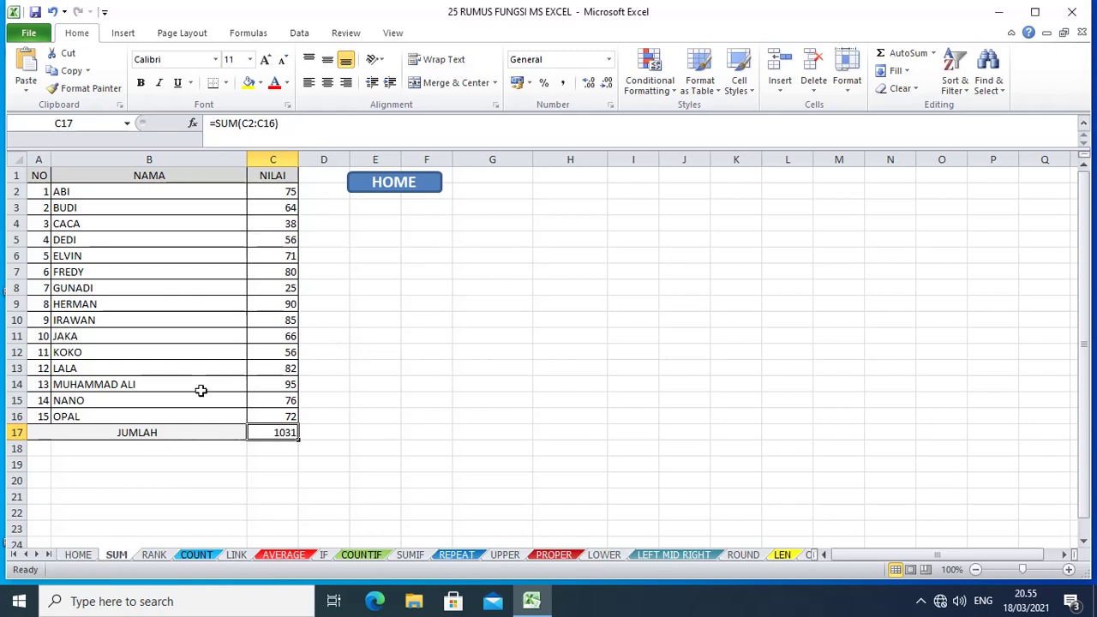
click(154, 556)
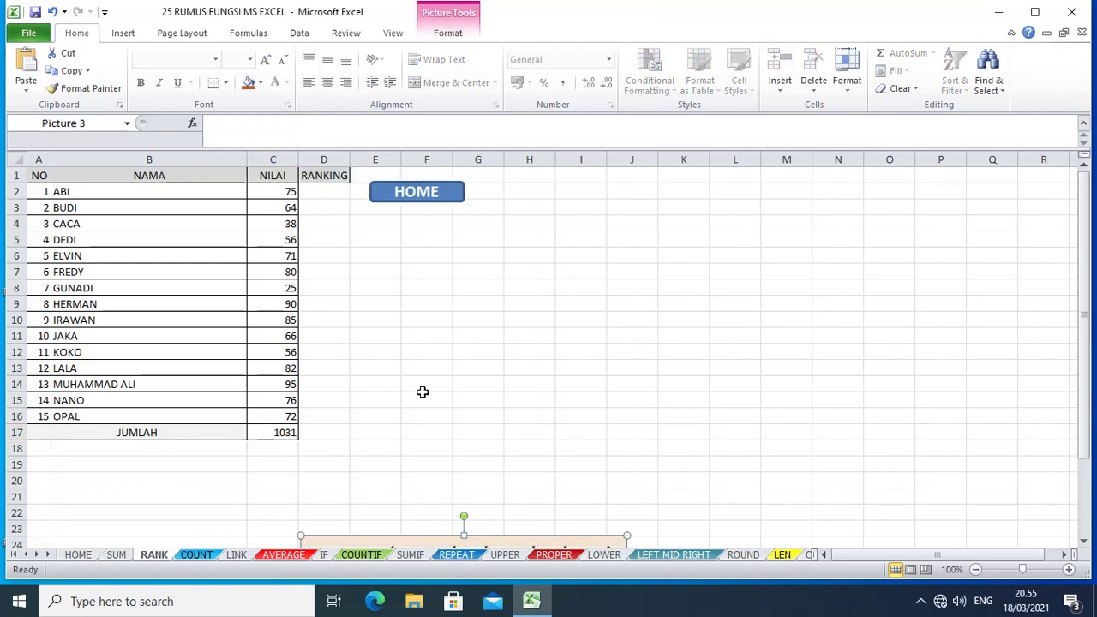
Step: Rank all 15 scores in D2:D16 with =RANK(C2;$C$2:$C$16), and move the formula picture beside the table
click(331, 212)
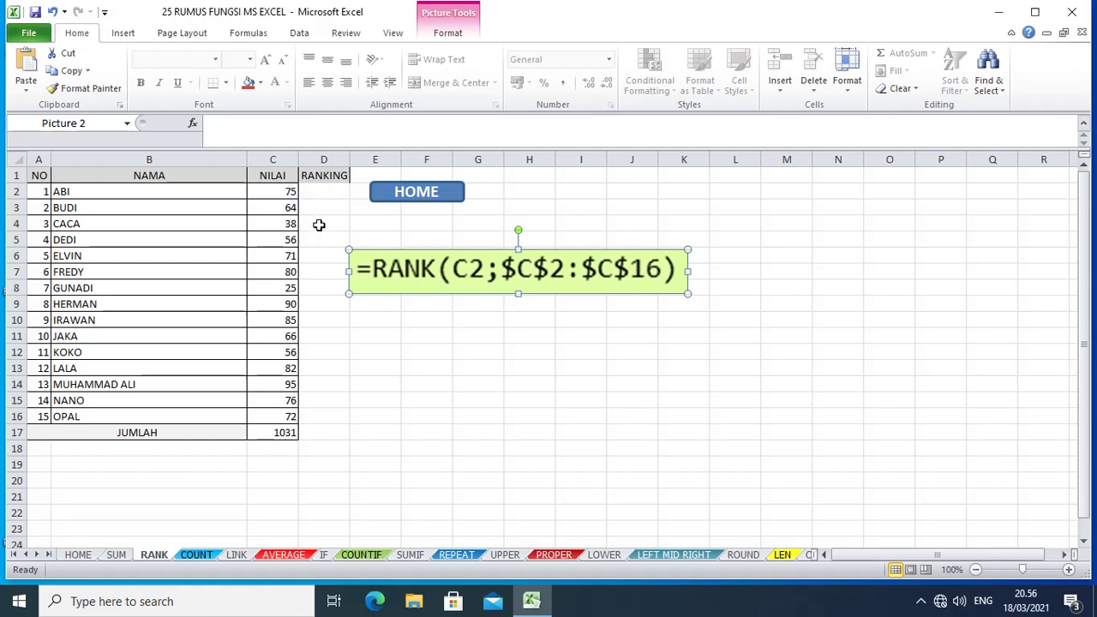
click(328, 191)
text(=RANK(C2;$C$2:$C$16))
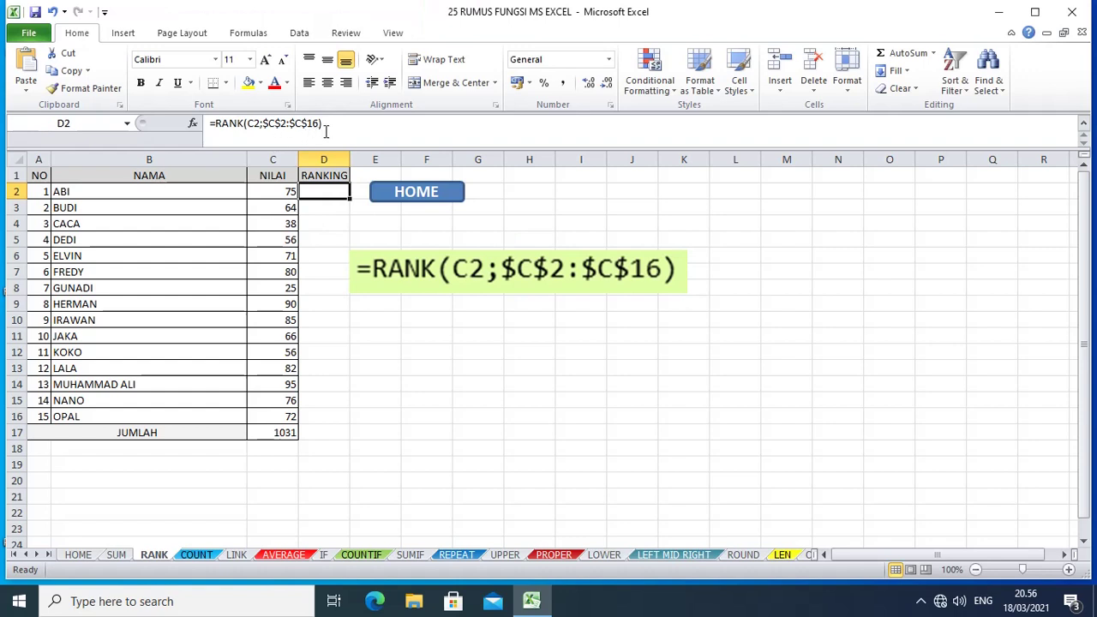
key(ctrl+Return)
drag(350, 200, 355, 423)
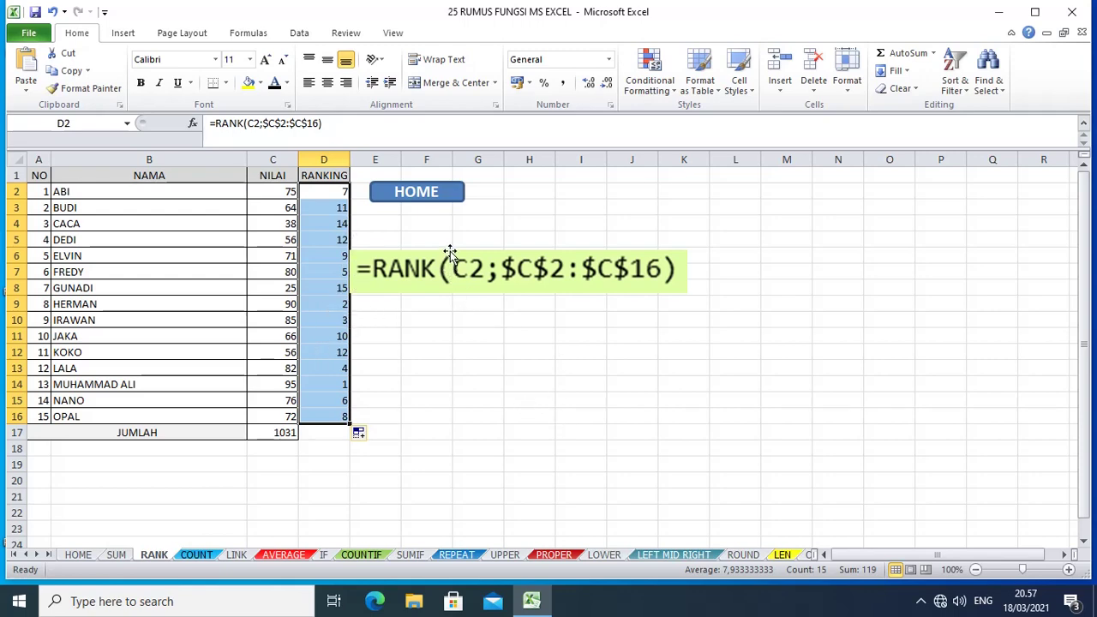
drag(450, 251, 464, 224)
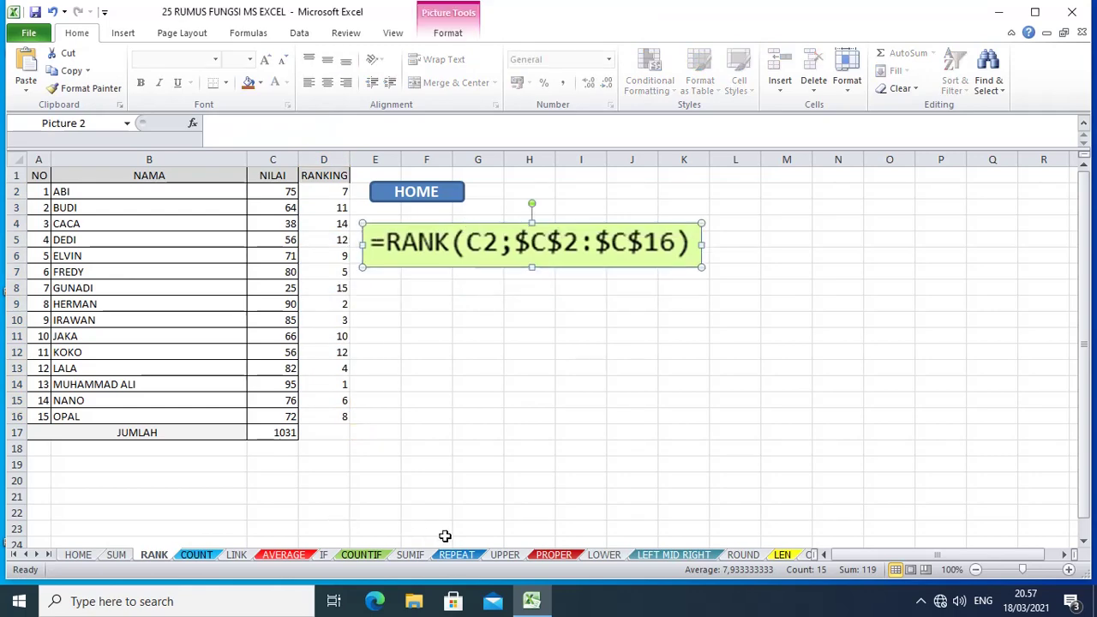
click(396, 199)
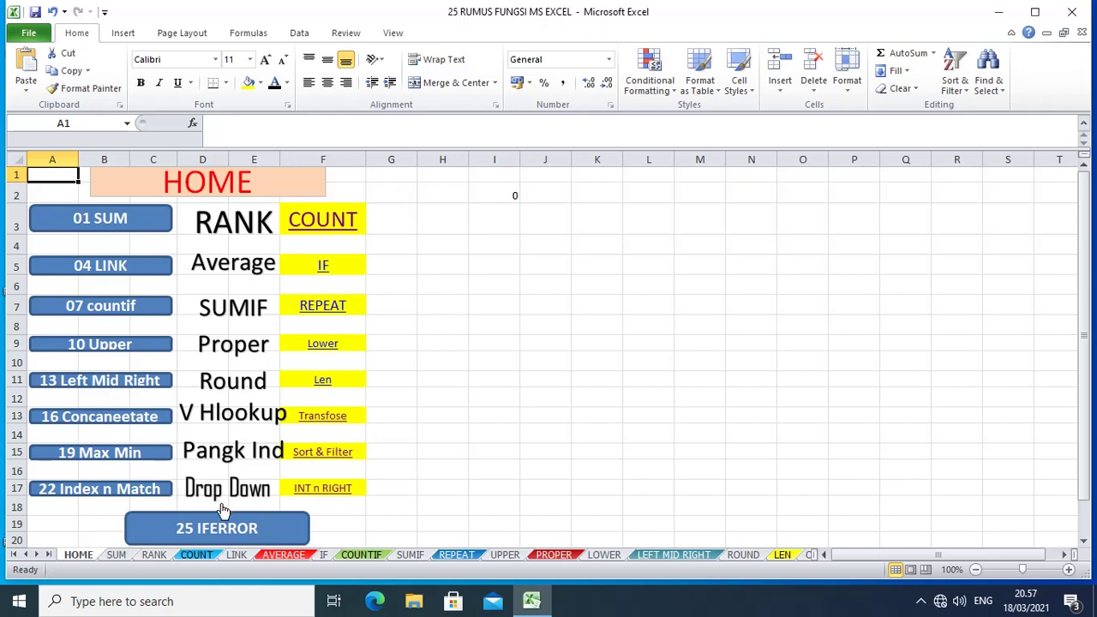
Step: Place the formula picture beside the table and show G2's =COUNT(C2:C16) result of 15 in black
click(318, 224)
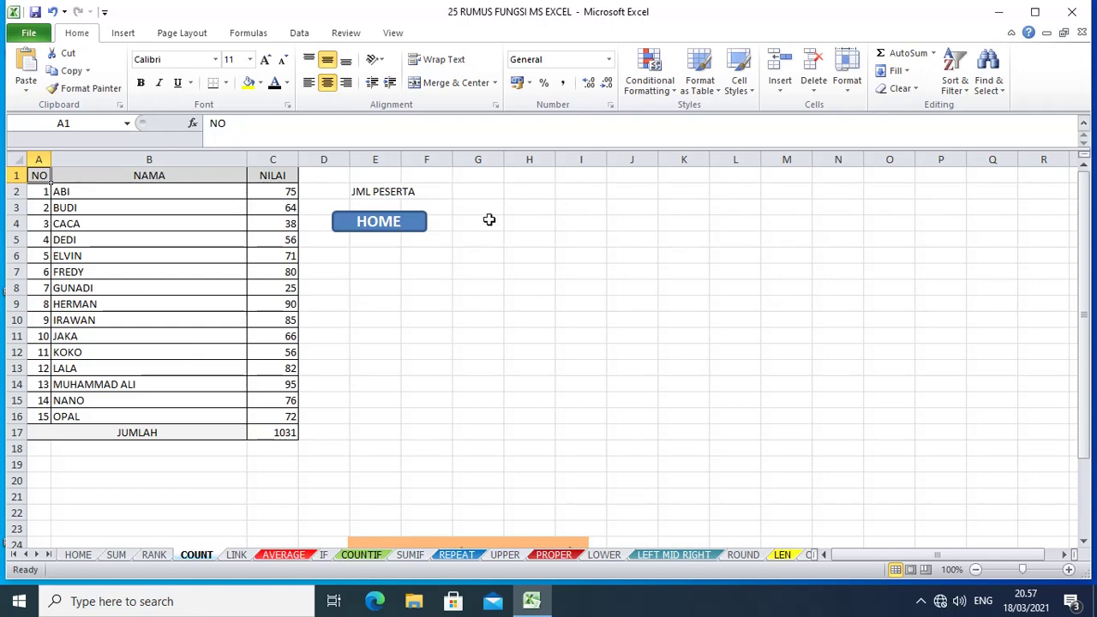
double_click(468, 534)
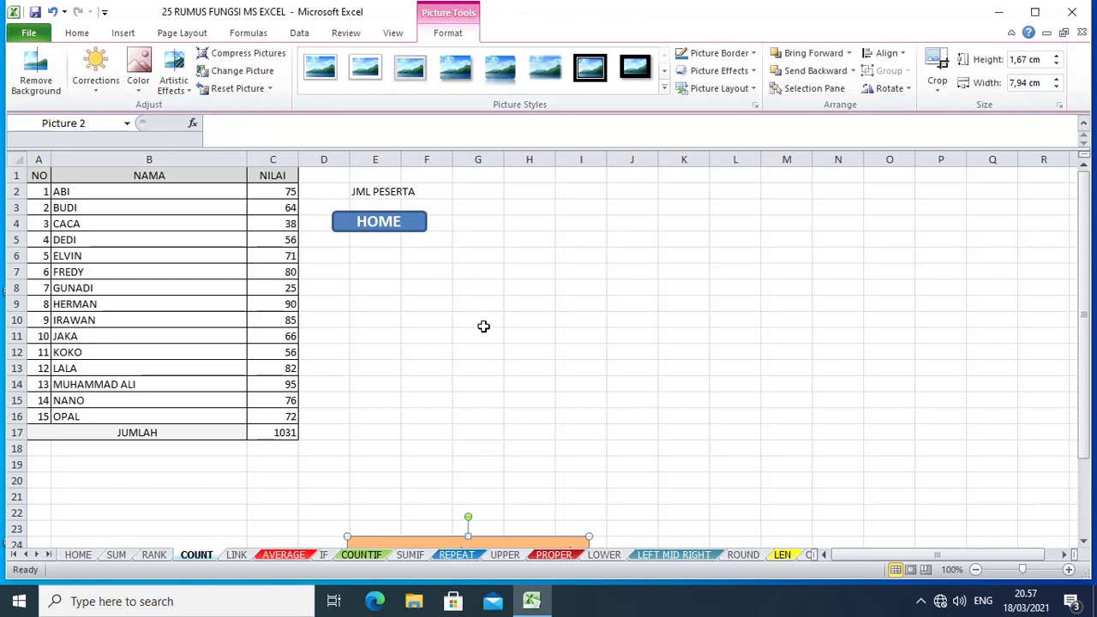
drag(429, 538, 436, 279)
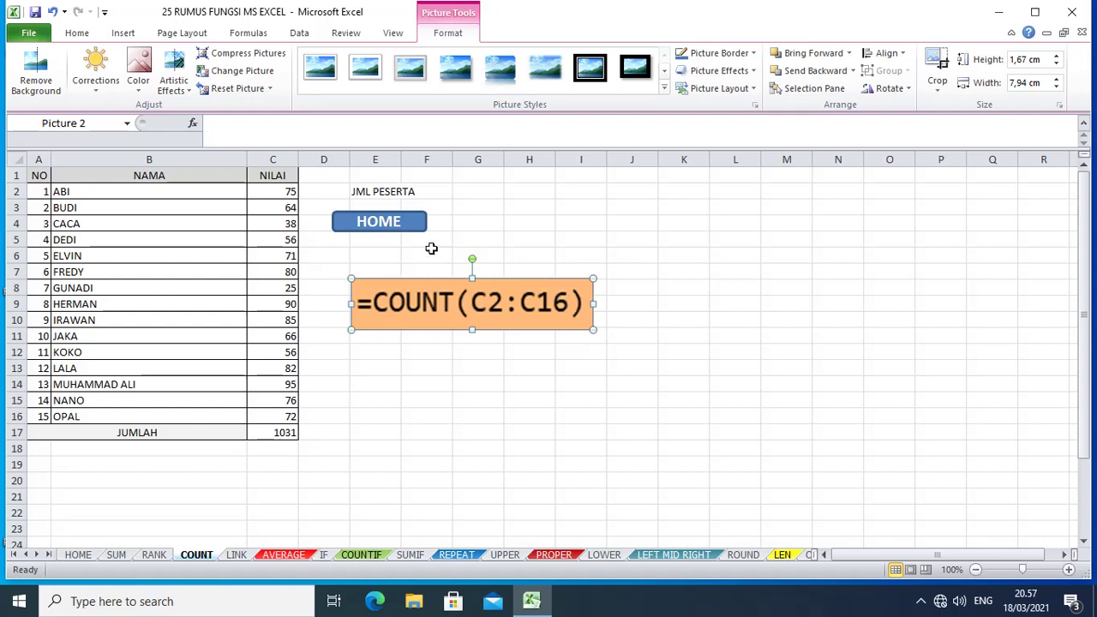
click(475, 193)
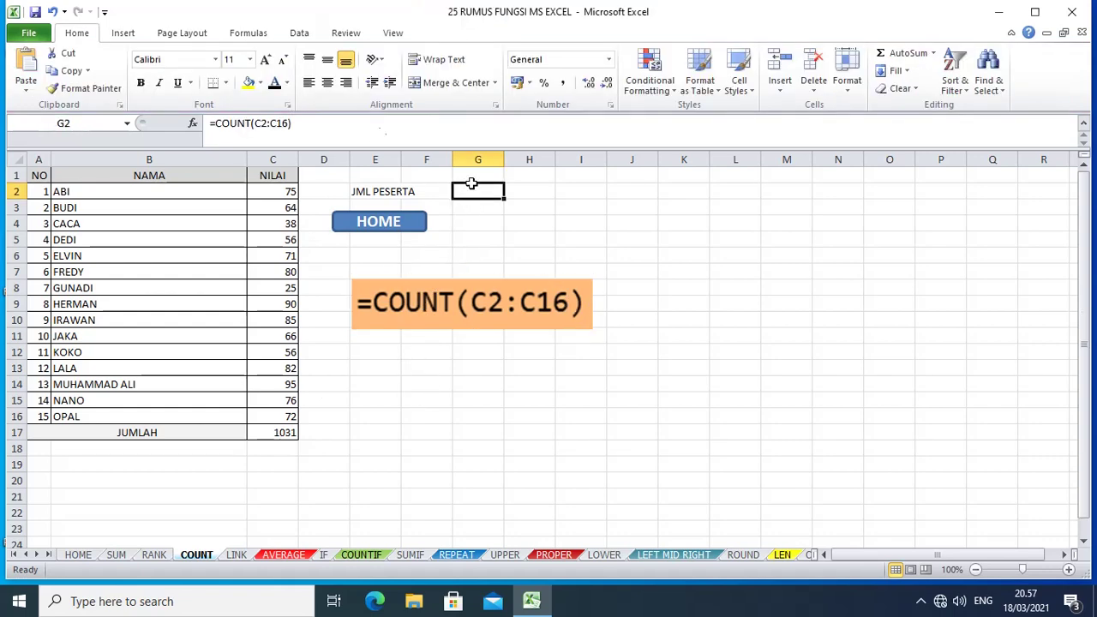
click(275, 83)
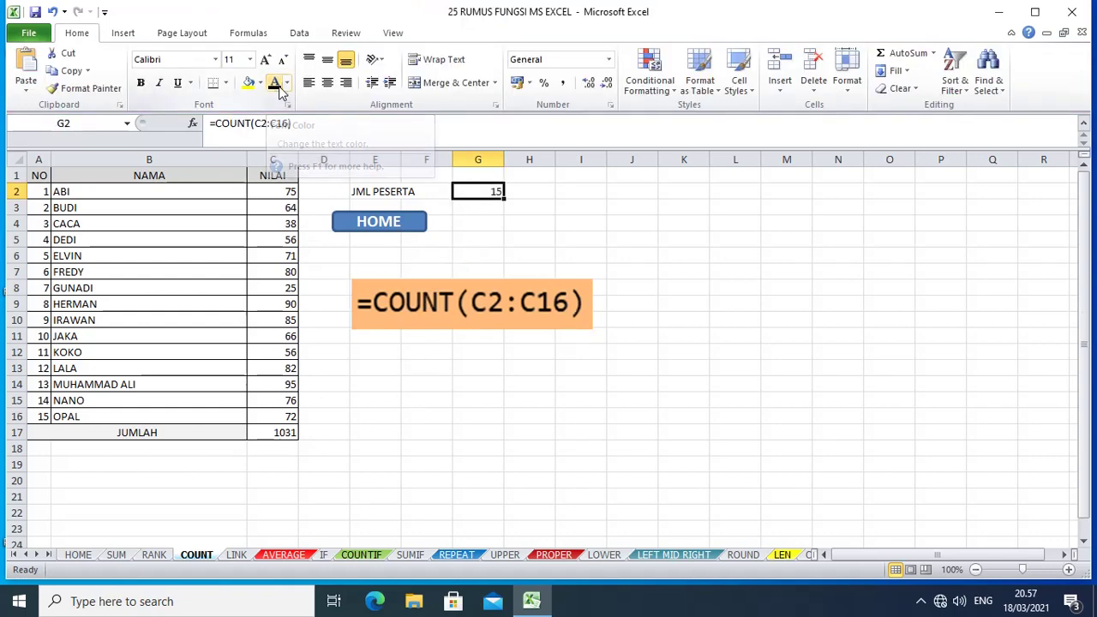
click(488, 206)
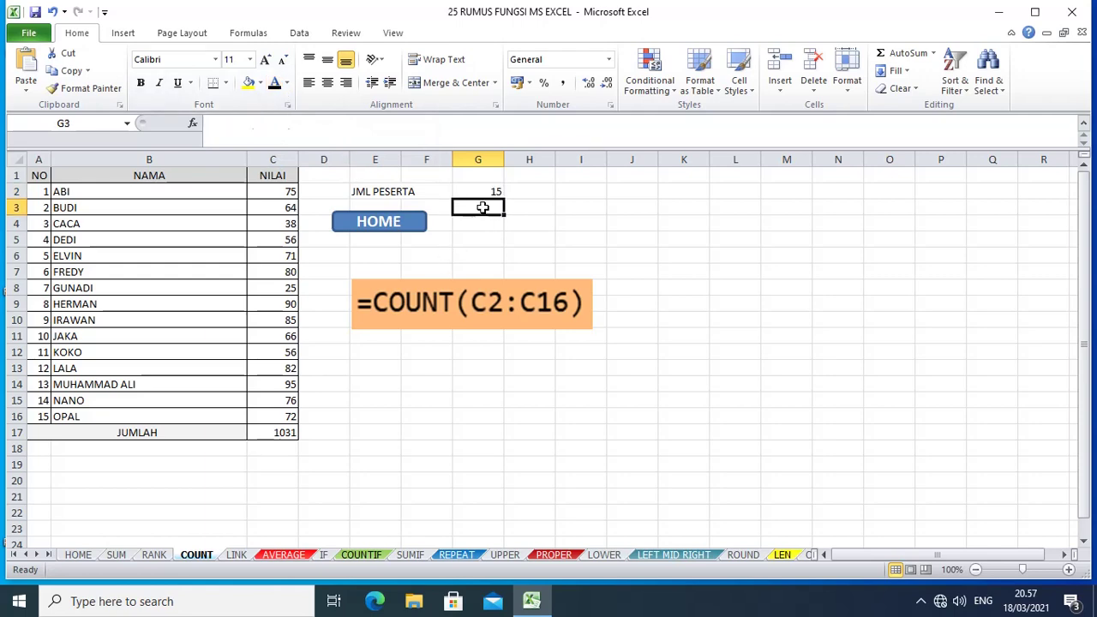
click(490, 190)
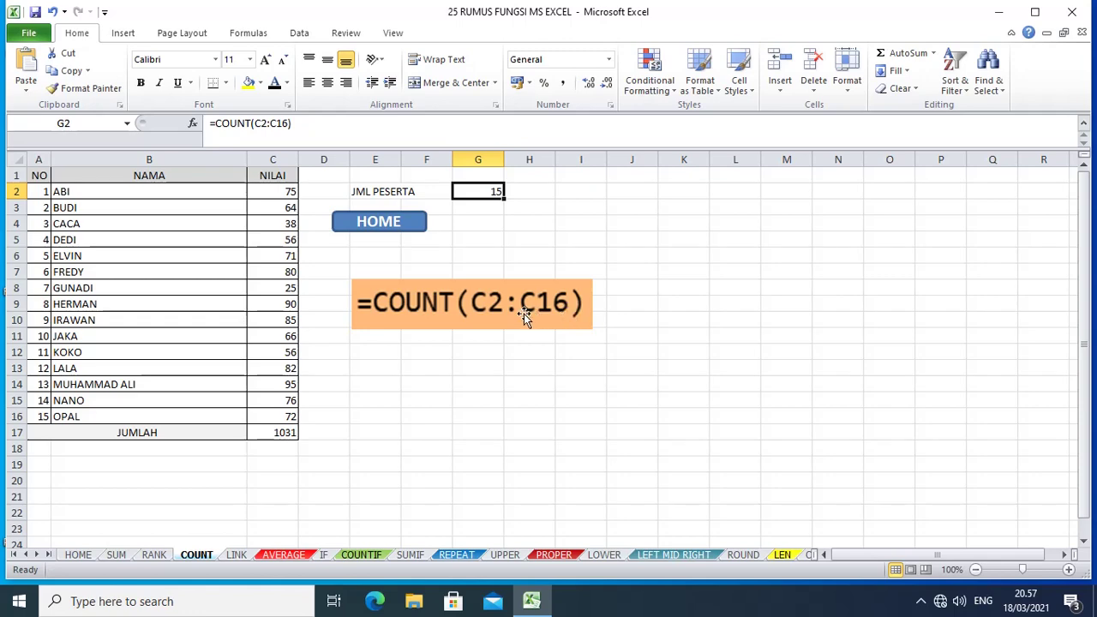
Step: Test the count by deleting the score 64 in C3, then undo the deletion
click(285, 208)
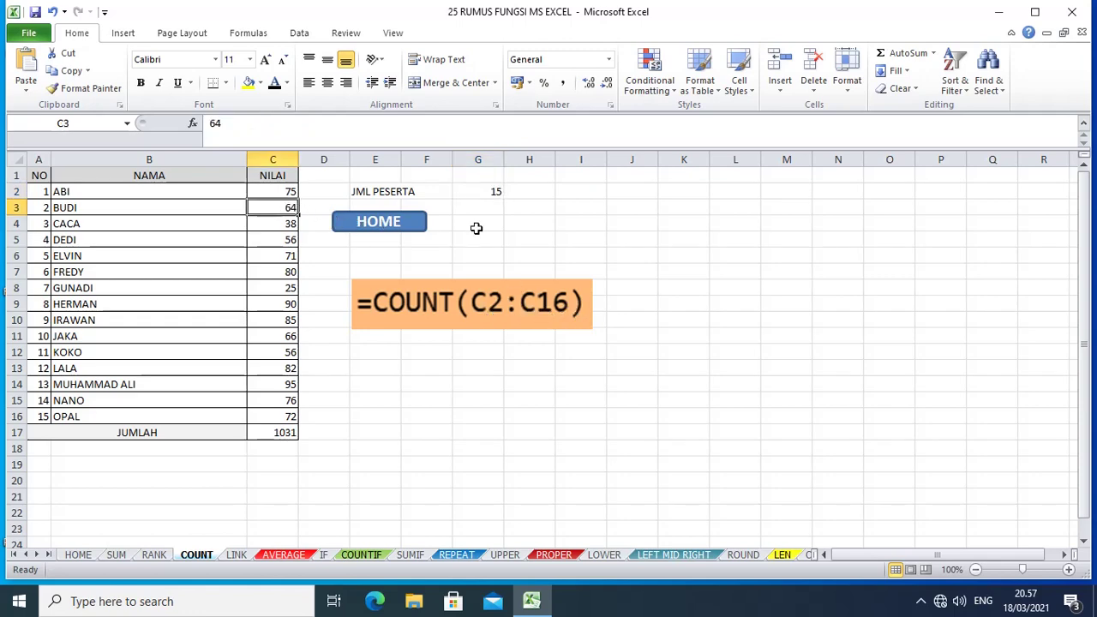
key(Delete)
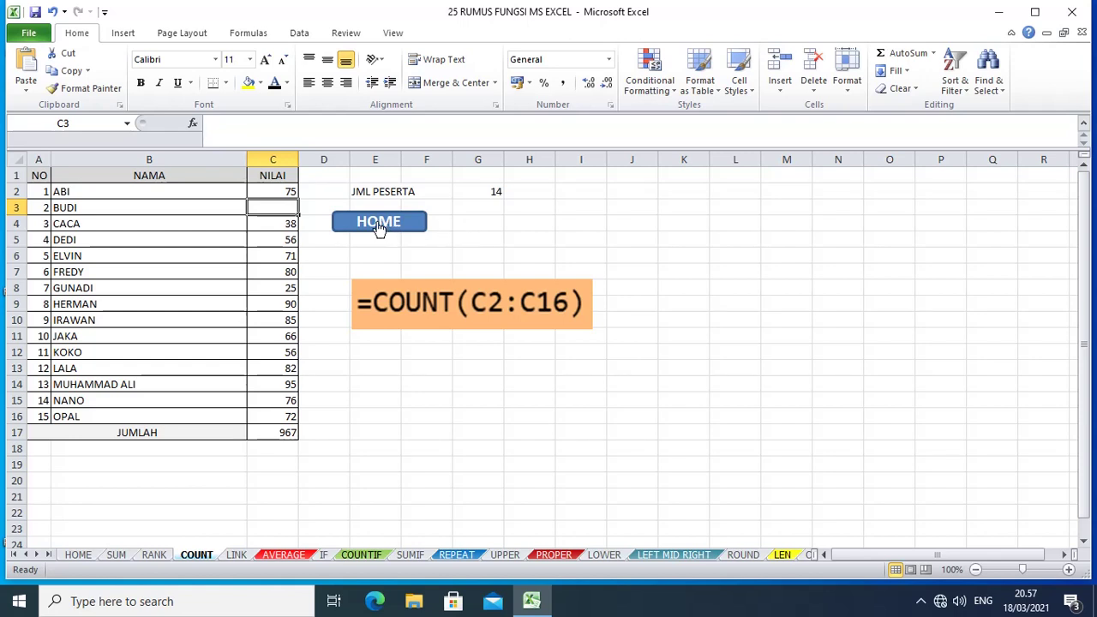
click(290, 223)
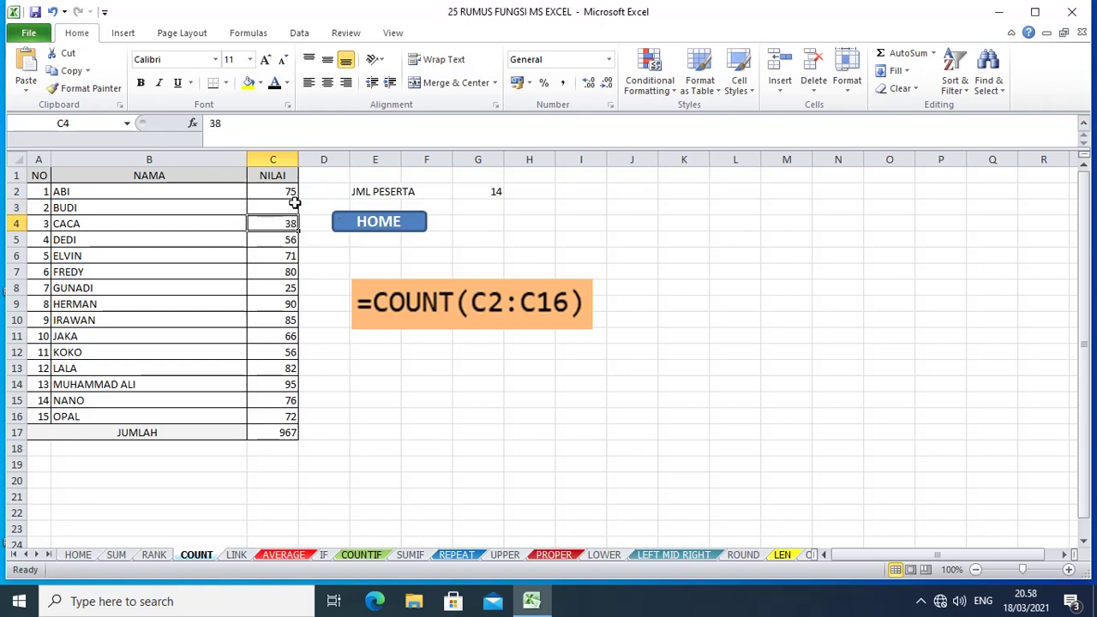
key(ctrl+z)
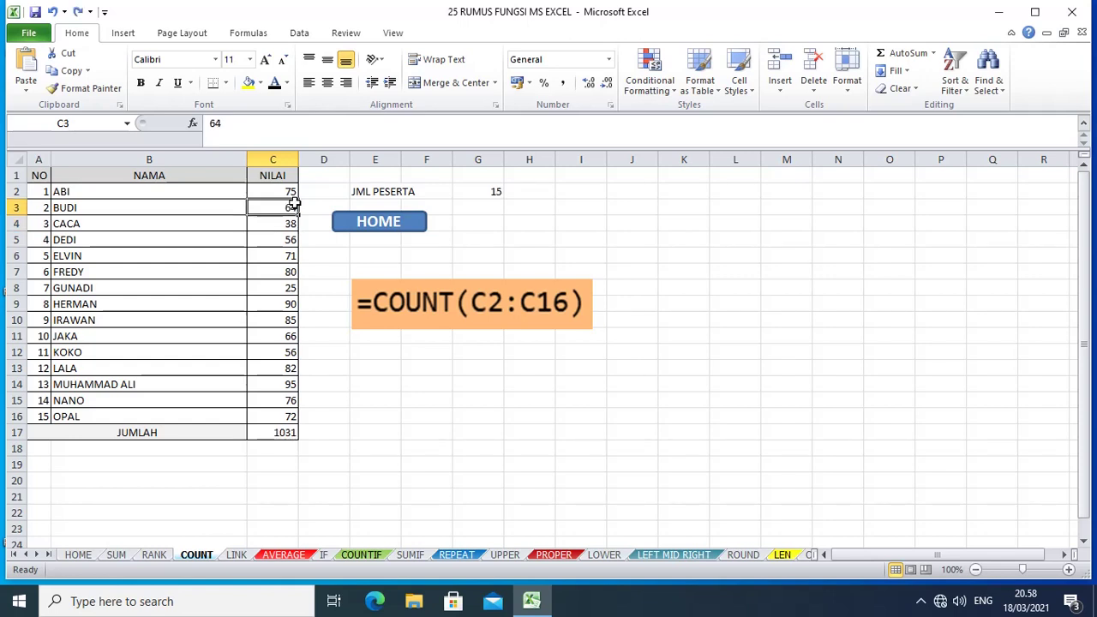
click(290, 225)
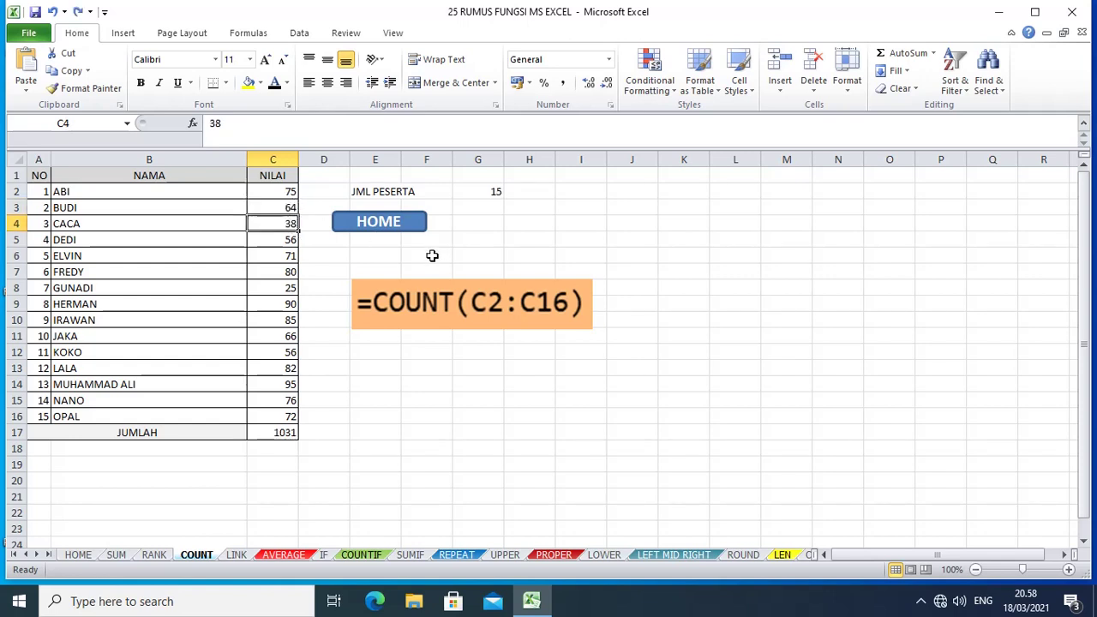
click(385, 221)
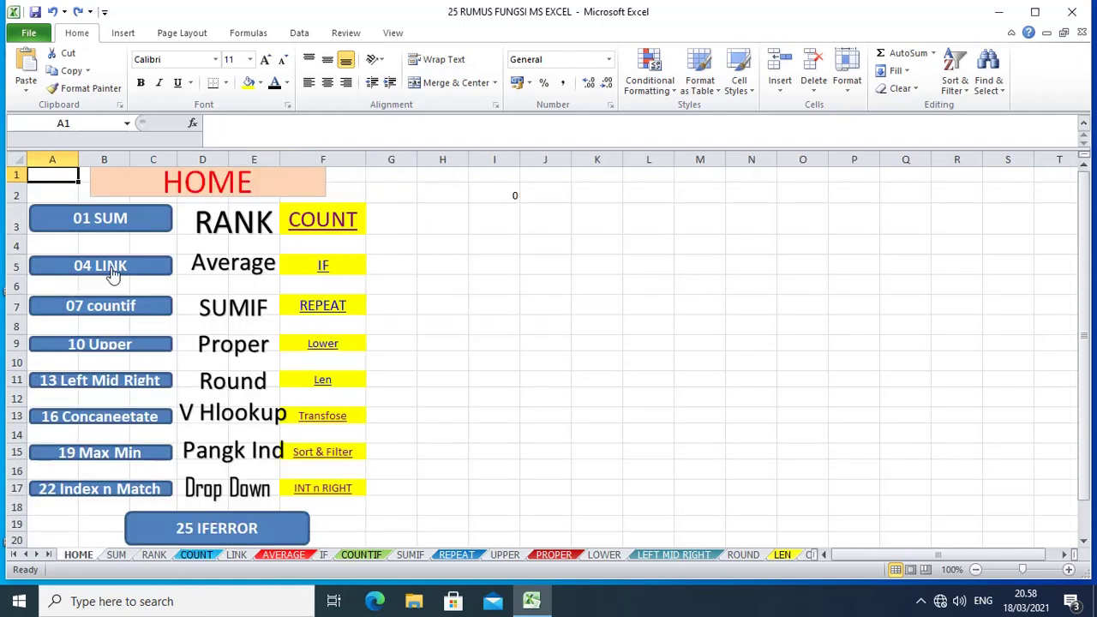
Step: Go to the LINK sheet and select the AVERAGE shape
click(111, 265)
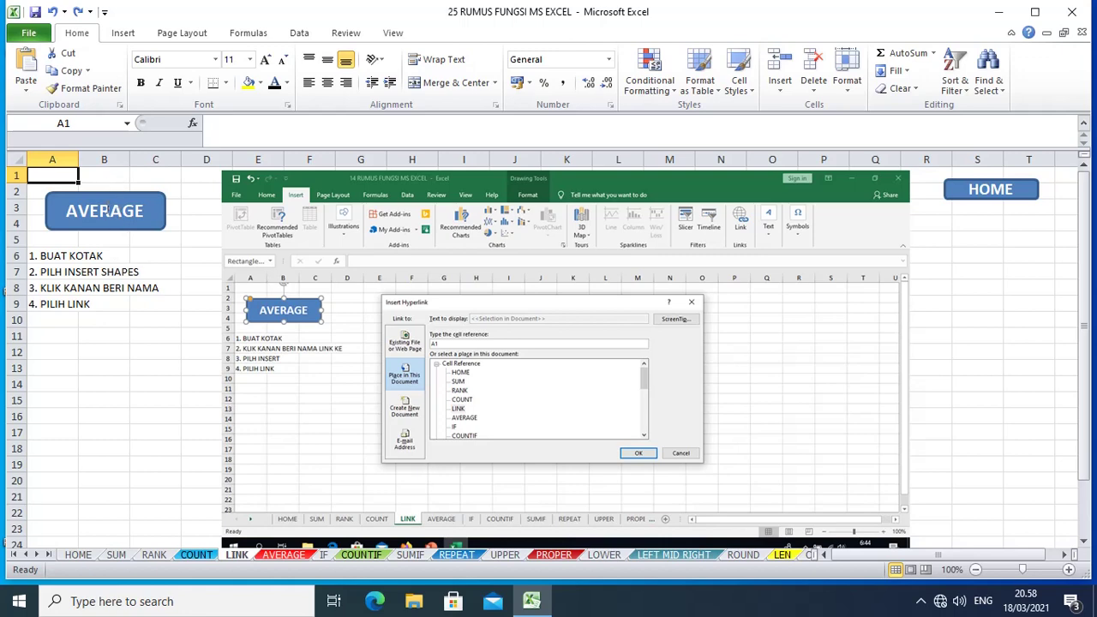
click(123, 33)
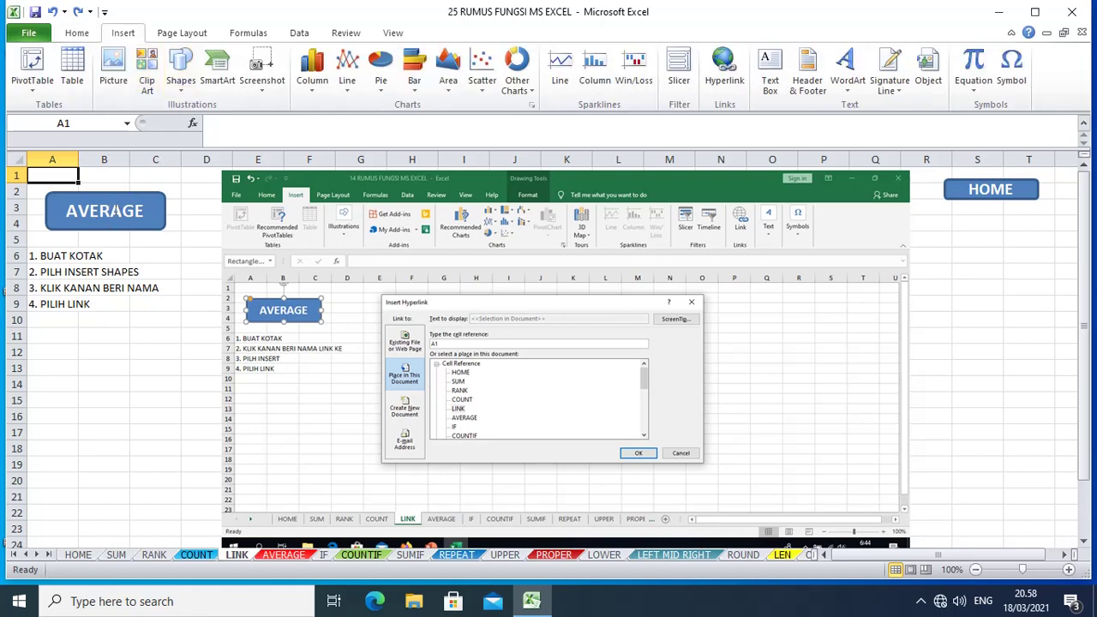
click(182, 93)
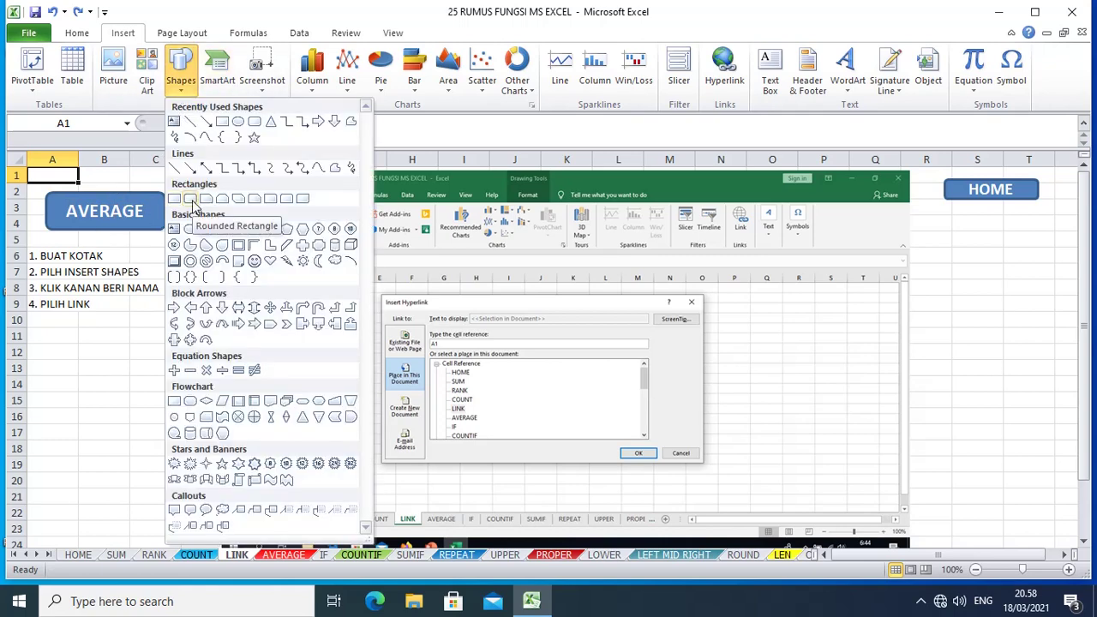
click(126, 230)
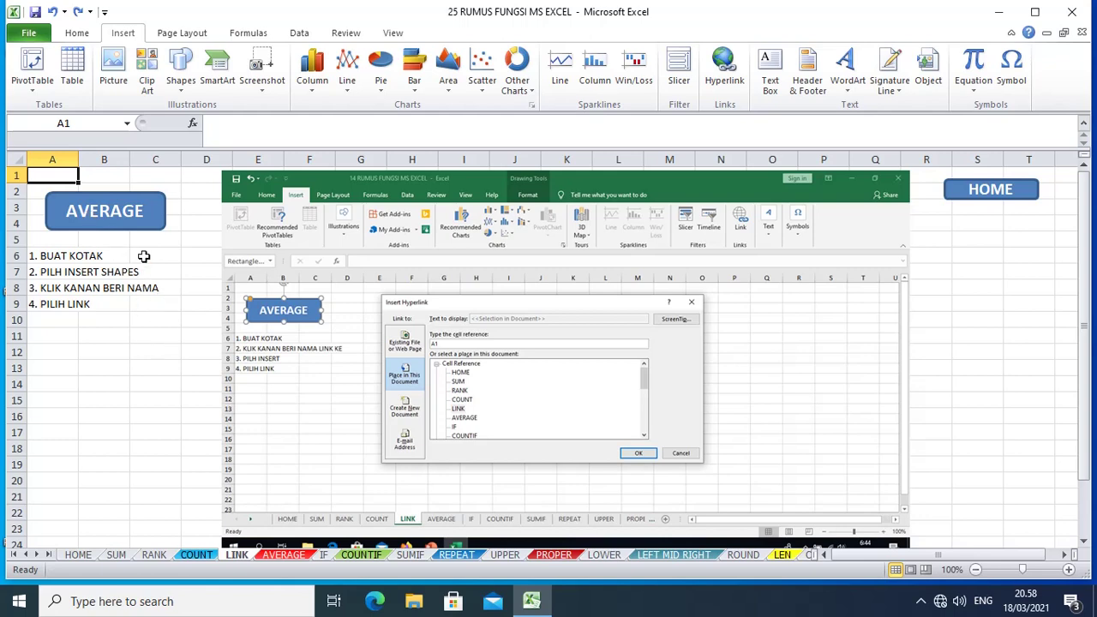
click(123, 230)
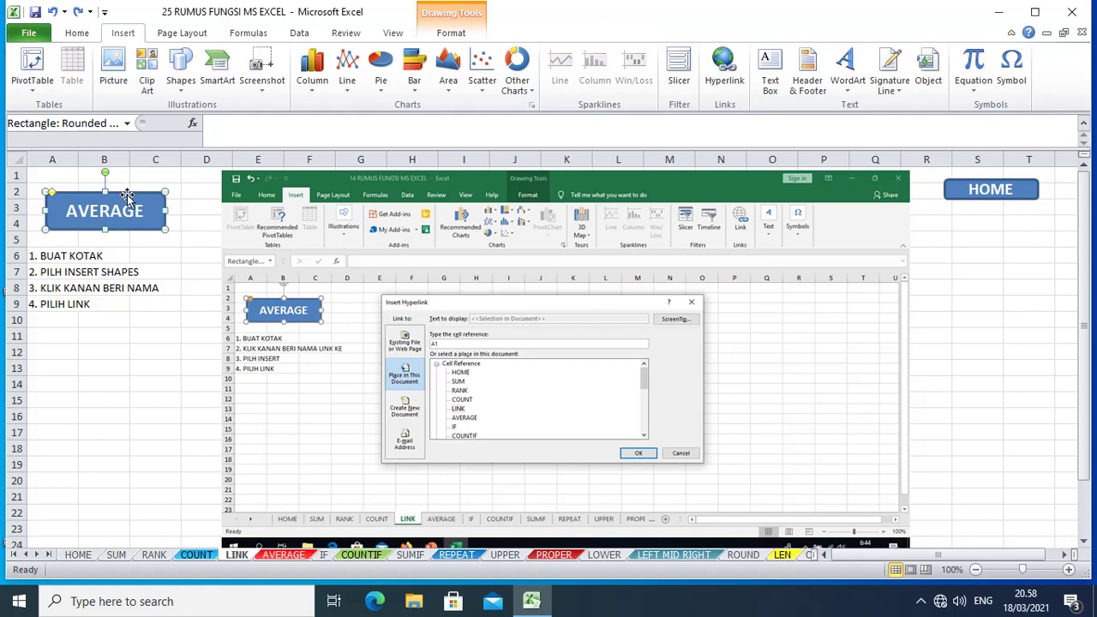
Step: Hyperlink the AVERAGE shape to the AVERAGE sheet in this document and follow the link
right_click(126, 194)
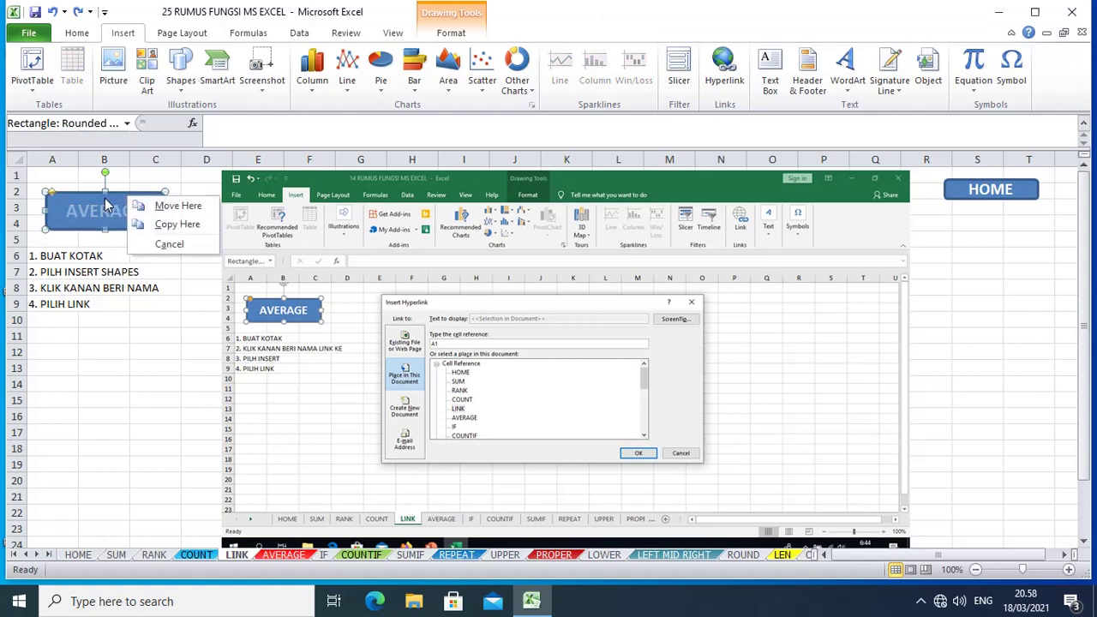
right_click(107, 204)
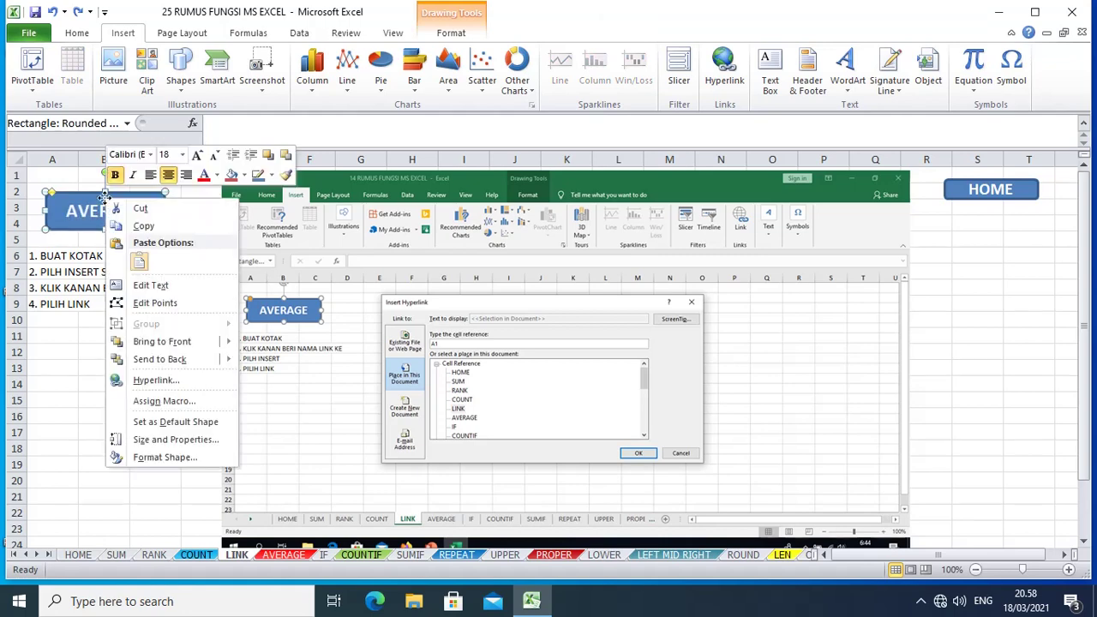
click(156, 385)
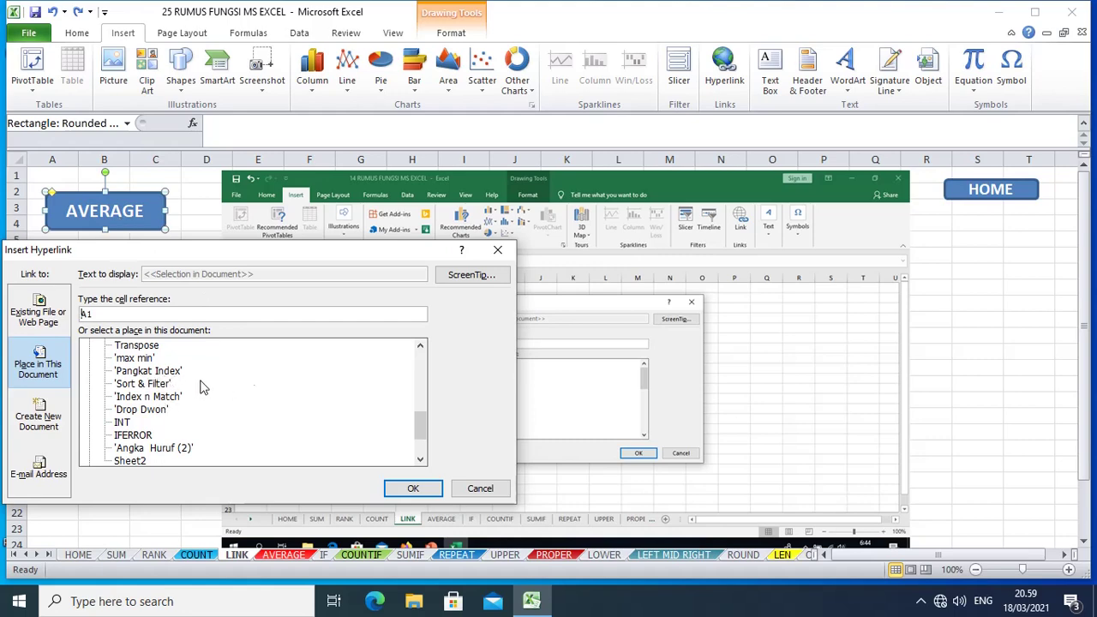
drag(422, 431, 421, 371)
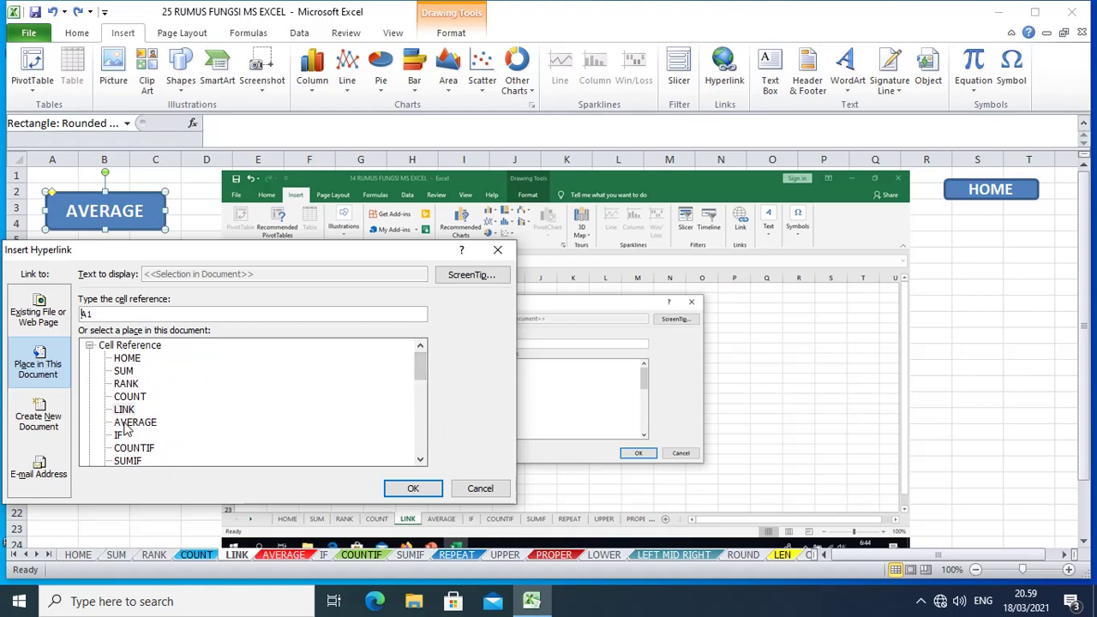
click(126, 425)
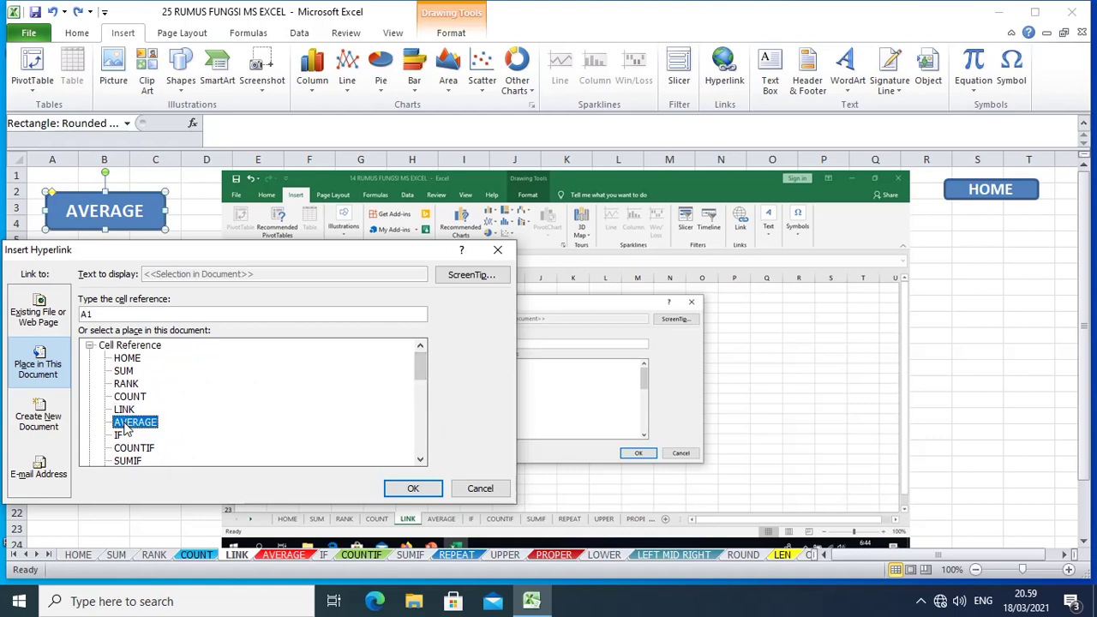
click(415, 489)
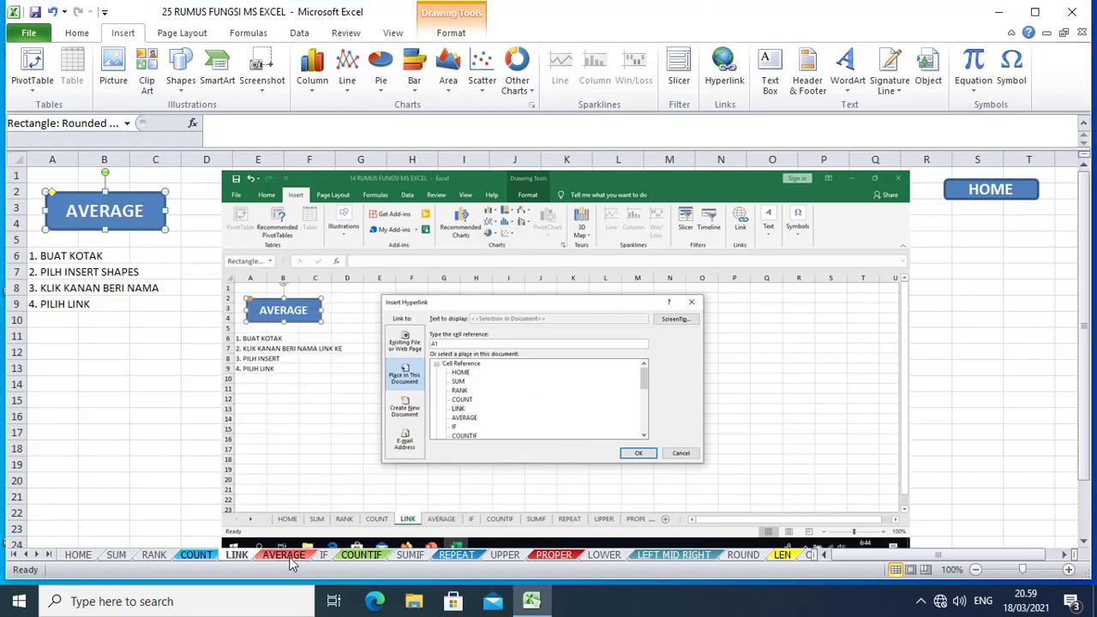
click(125, 255)
click(127, 220)
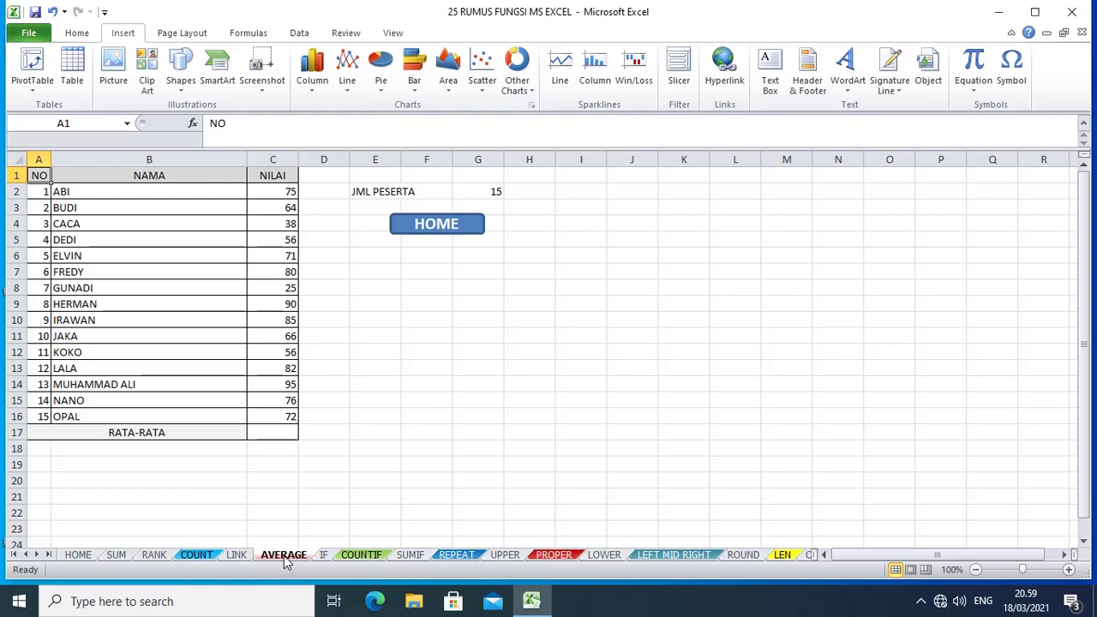
Step: Recolour the font of C17 so its =AVERAGE(C2:C16) result of 68,73333 shows
click(445, 229)
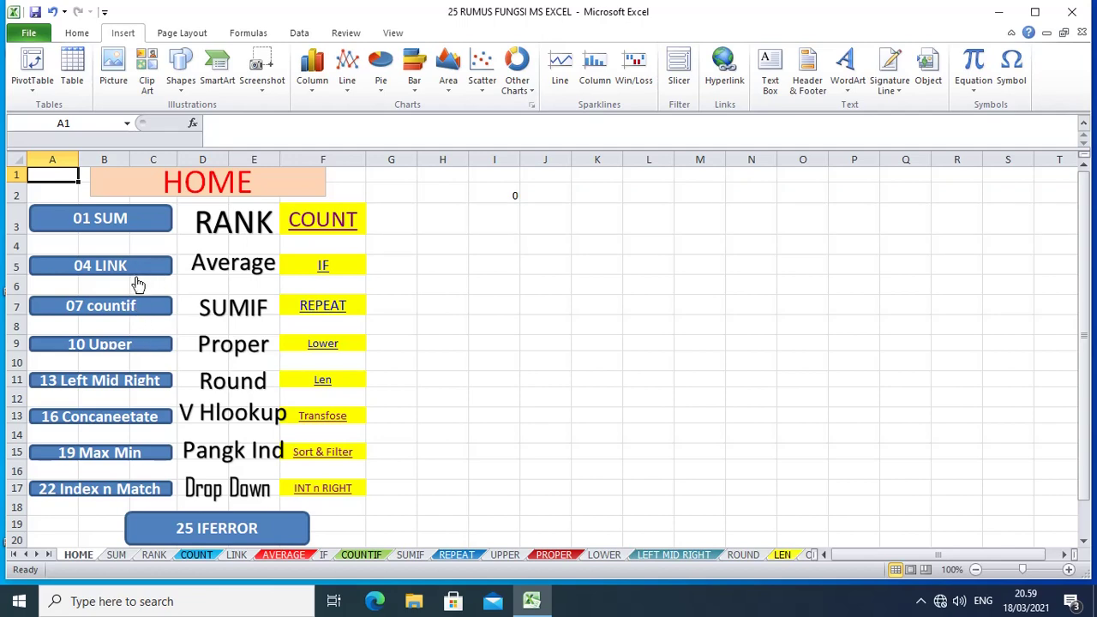
click(208, 265)
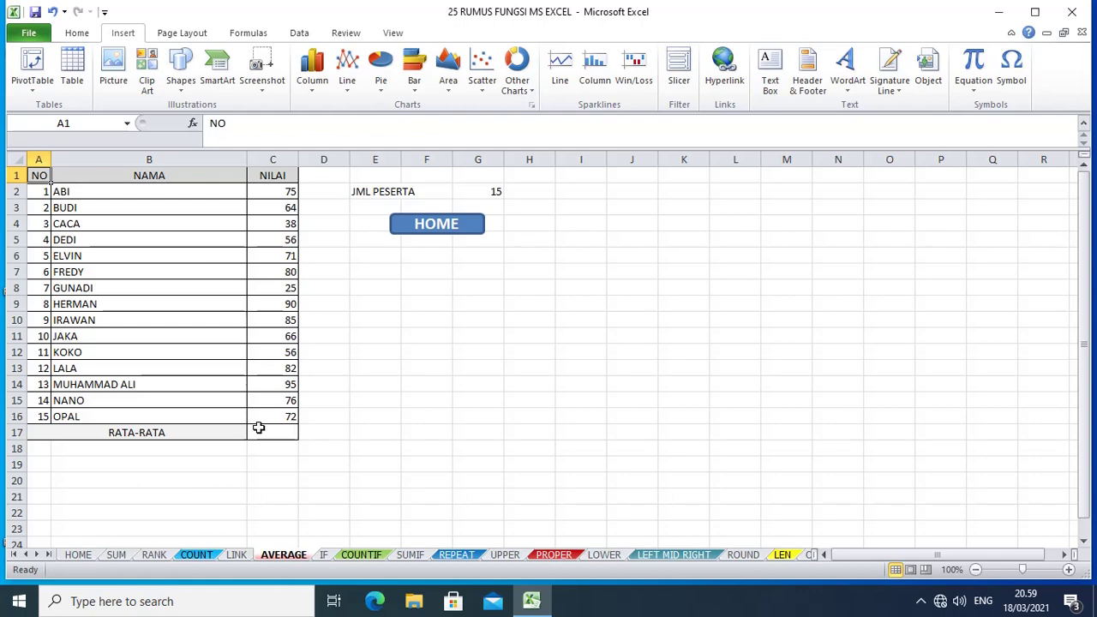
click(275, 435)
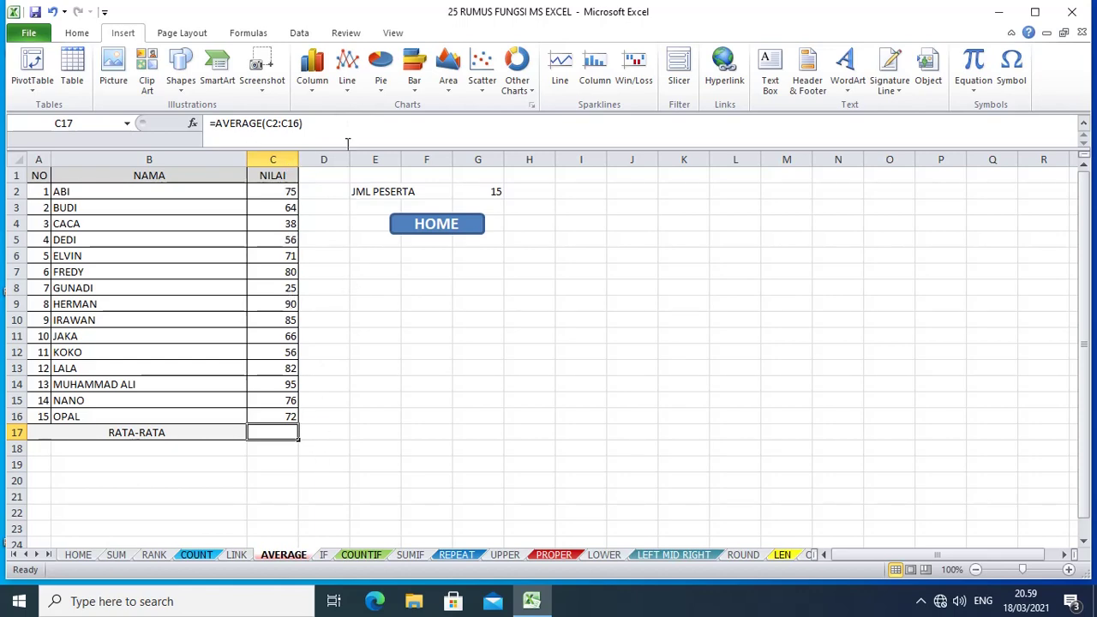
click(76, 34)
click(274, 83)
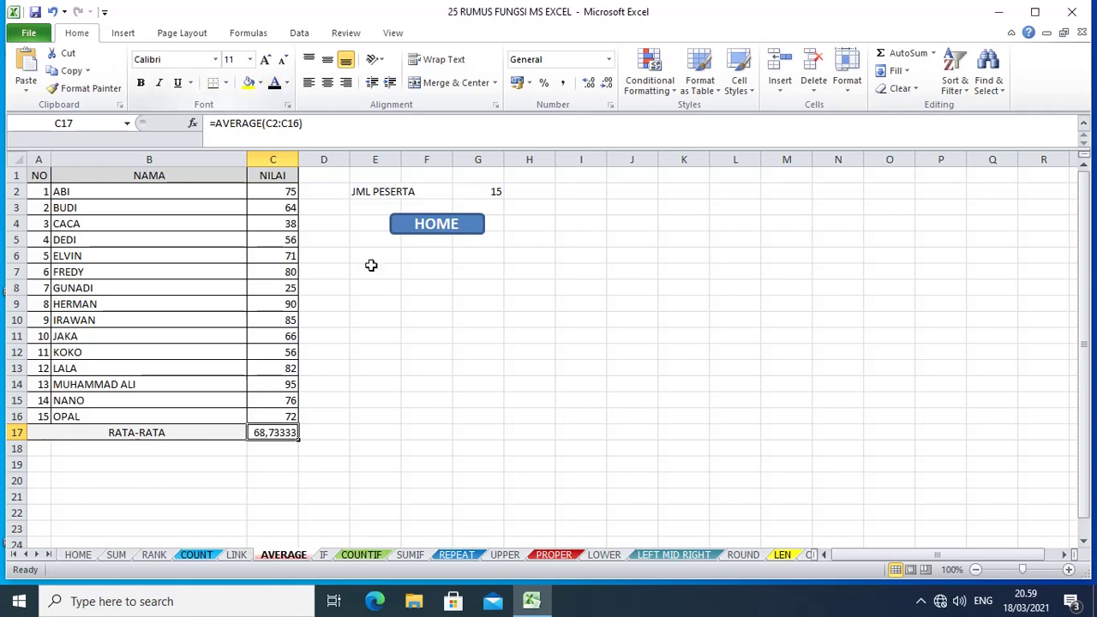
click(283, 447)
click(281, 433)
Step: Go to the IF sheet and move its formula picture up beside the table
click(446, 240)
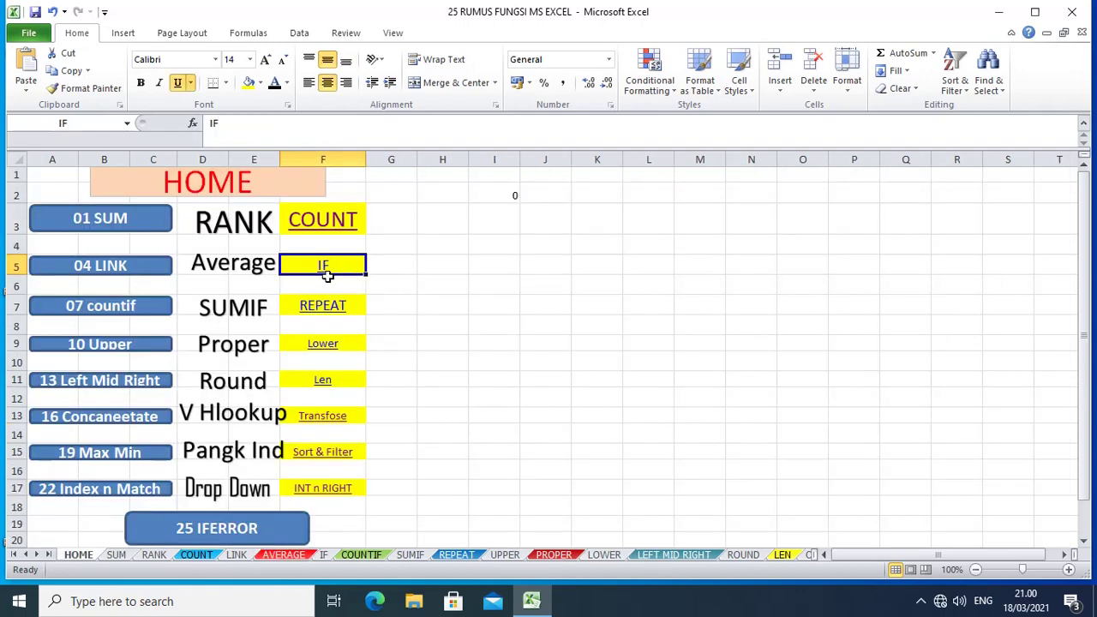
click(400, 300)
click(325, 271)
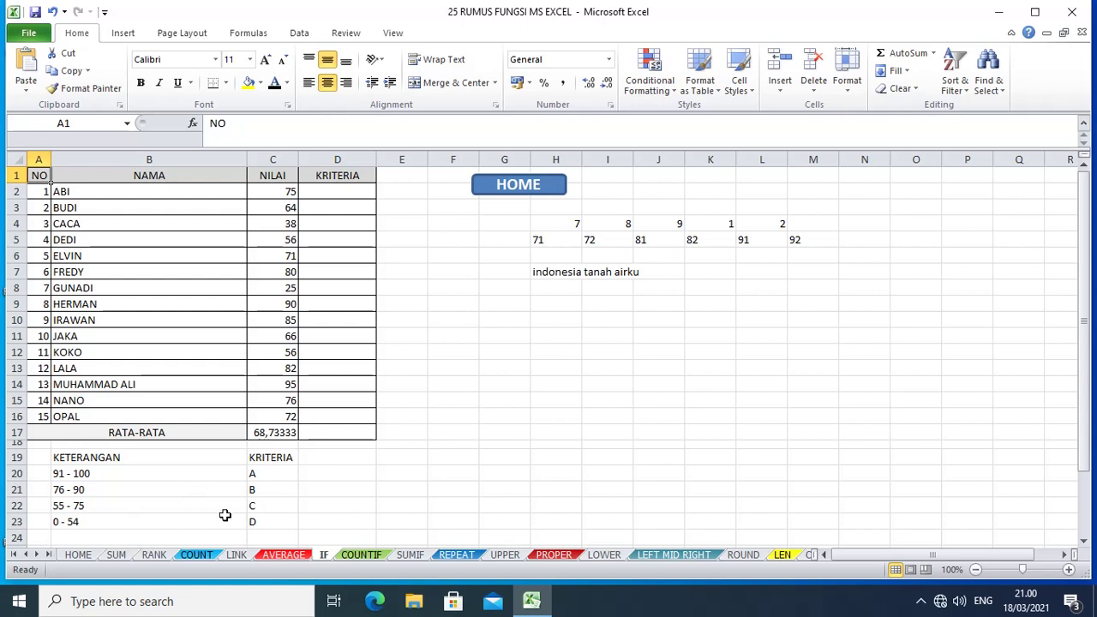
click(334, 209)
scroll(461, 484, down, 1)
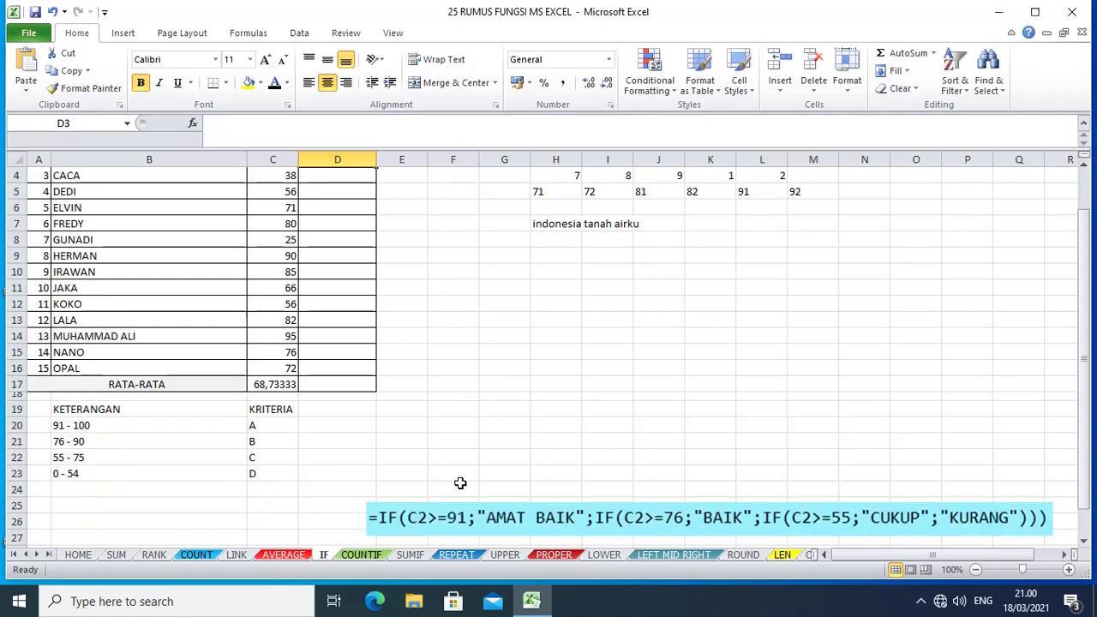
mouse_move(497, 509)
mouse_down()
mouse_move(504, 219)
mouse_move(523, 242)
mouse_up()
scroll(531, 245, up, 1)
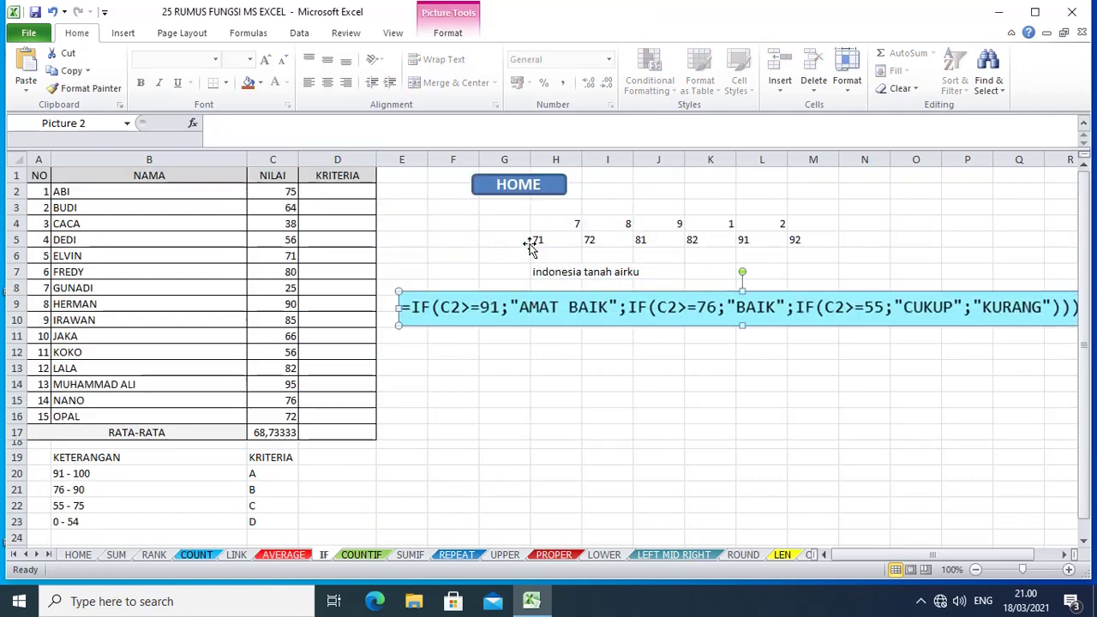
click(336, 210)
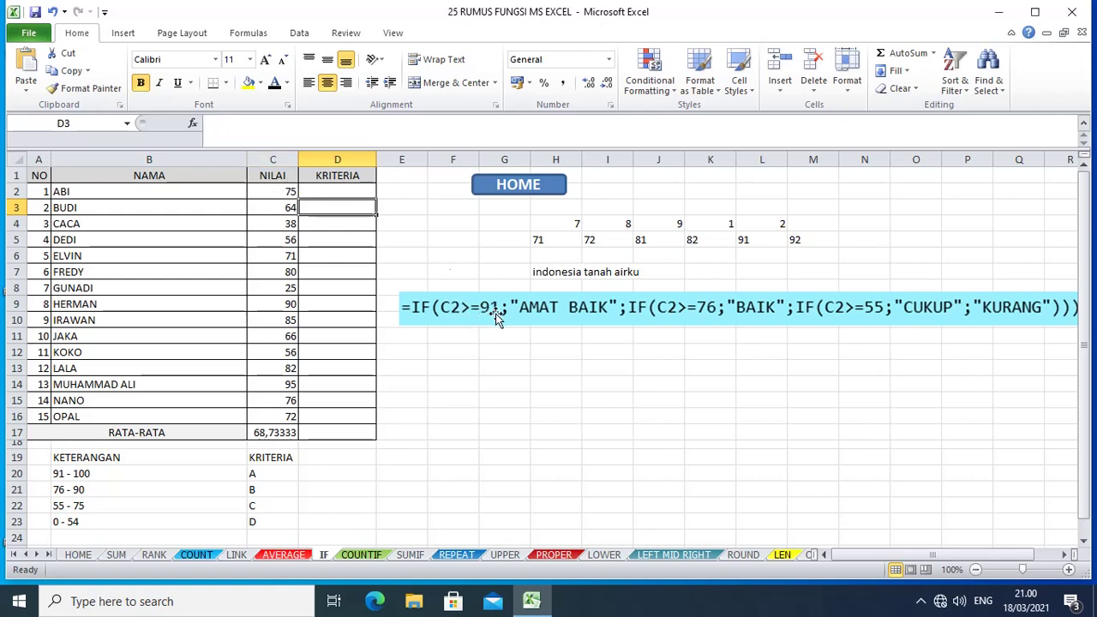
Step: Make D2's grade visible and copy the nested IF formula down to D16
click(320, 193)
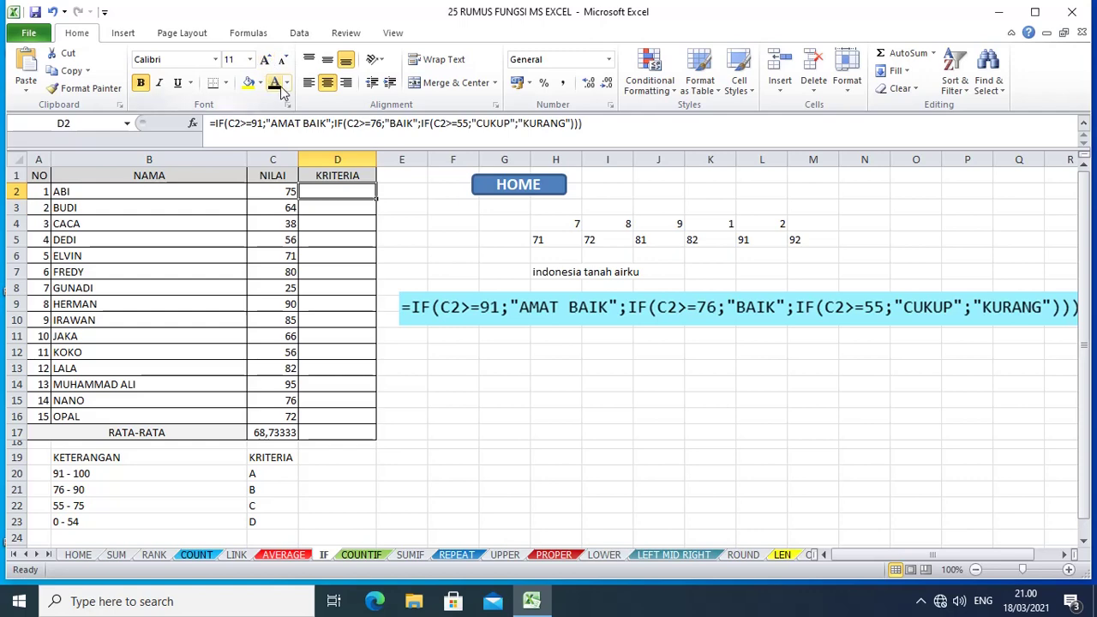
click(275, 83)
click(333, 206)
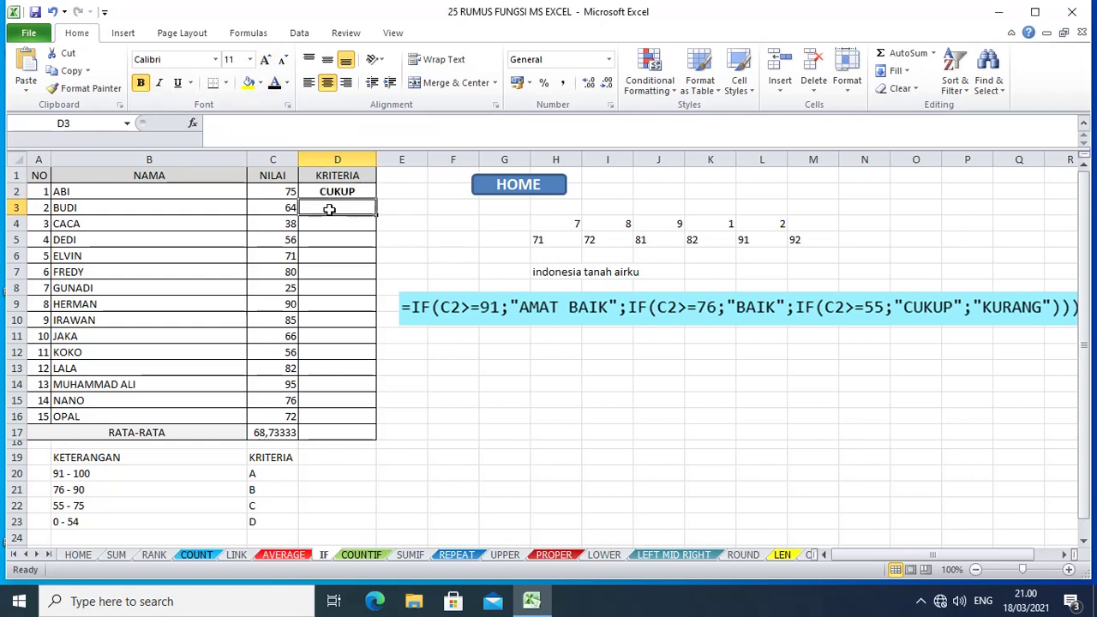
click(336, 191)
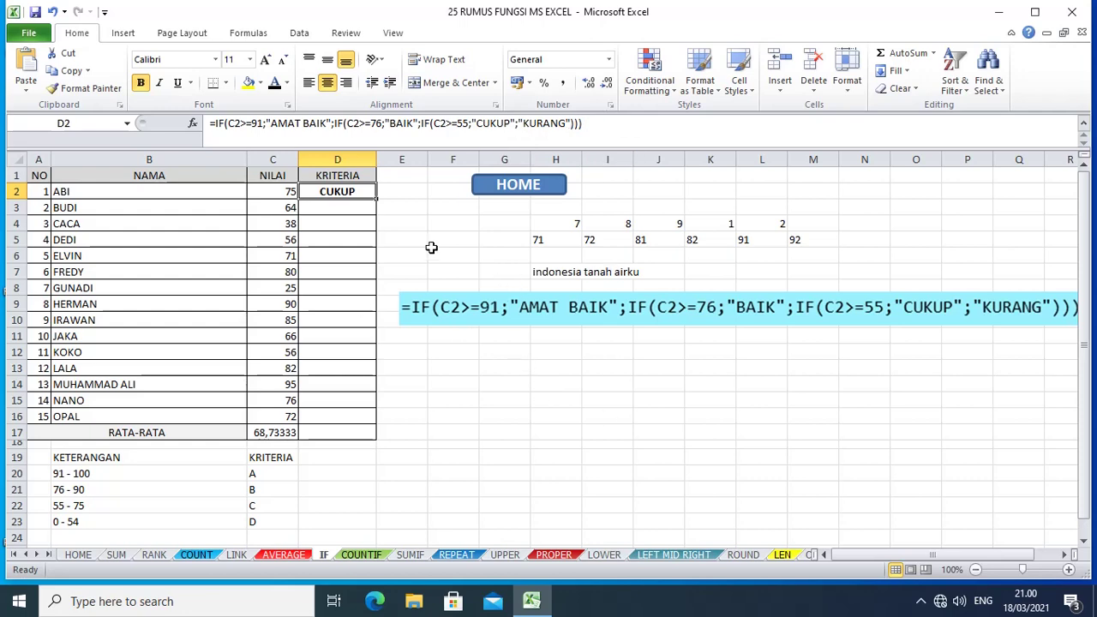
drag(375, 199, 385, 419)
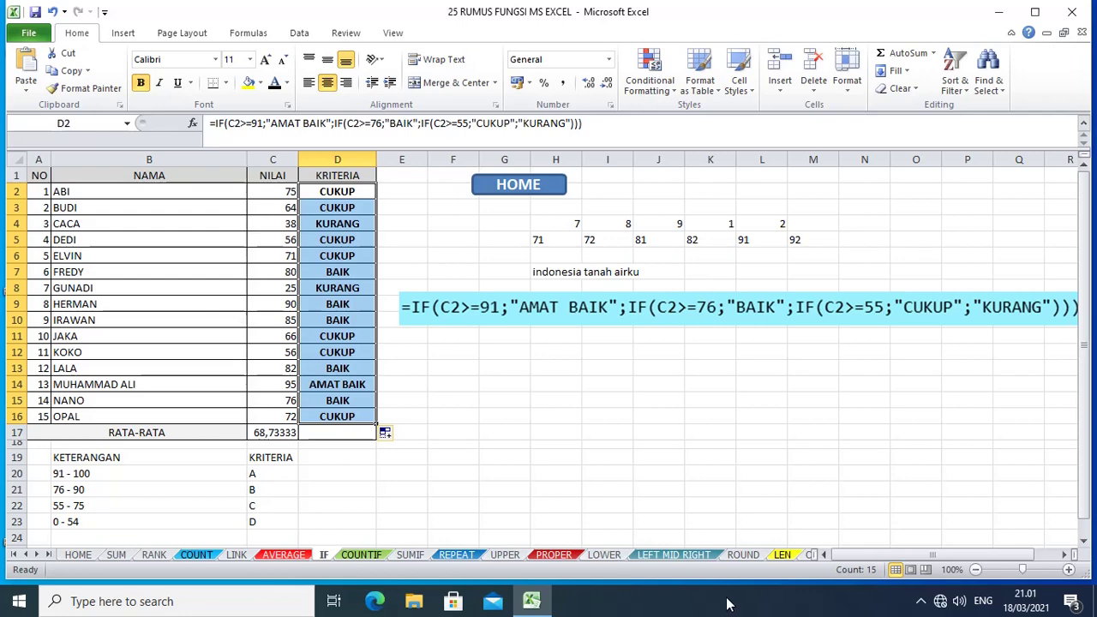
click(531, 188)
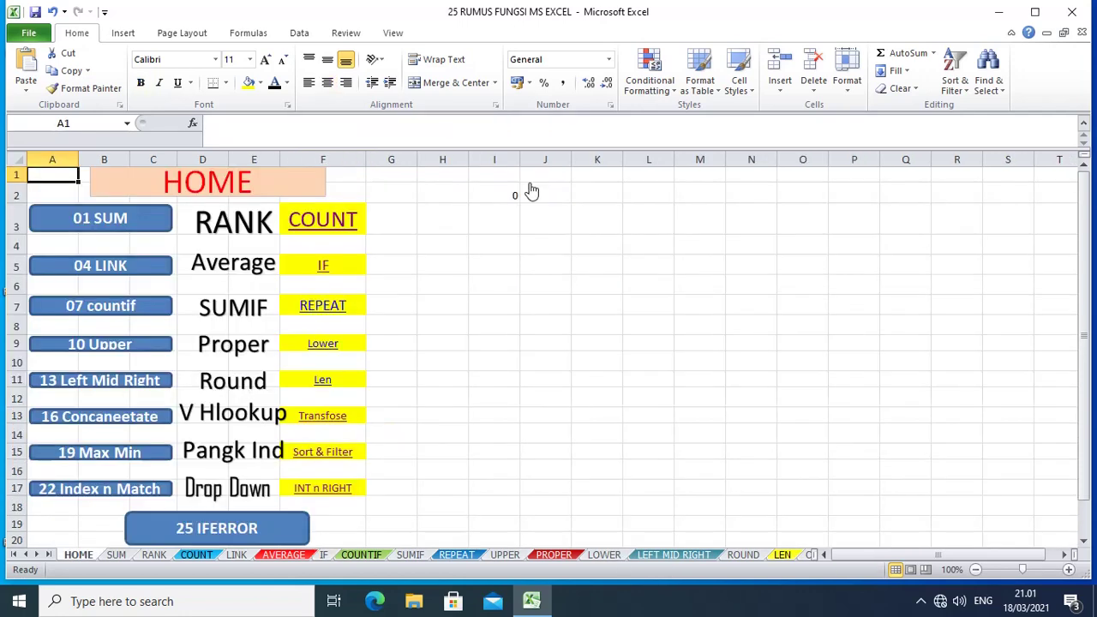
Step: Move the formula picture and reveal the COUNTIF tallies: 11 males in C19, 4 females in C20
click(101, 311)
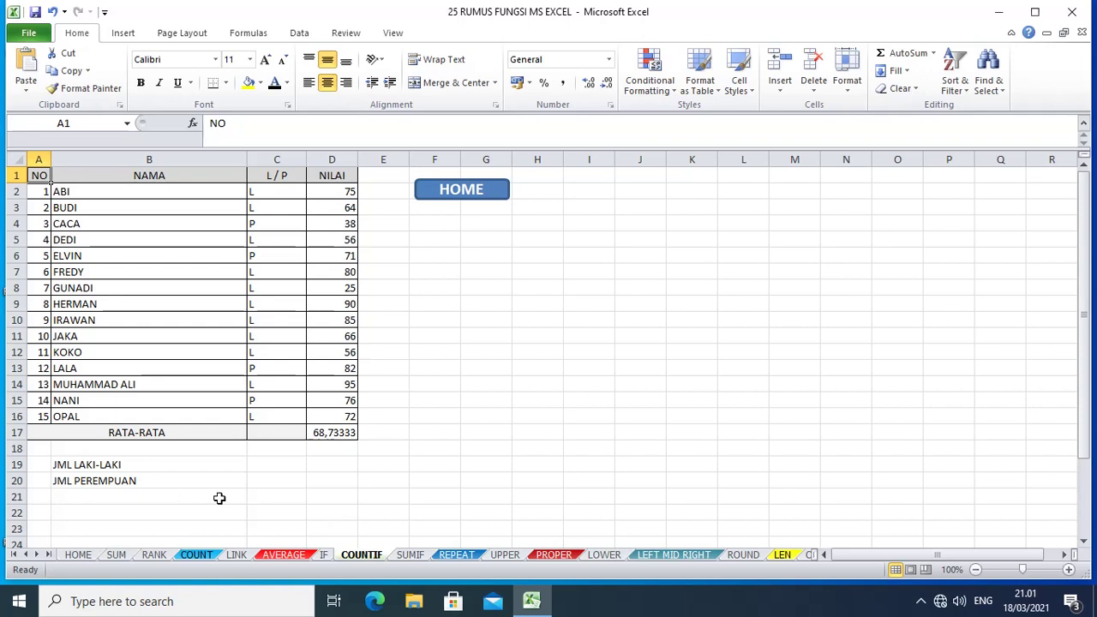
click(282, 464)
key(Right)
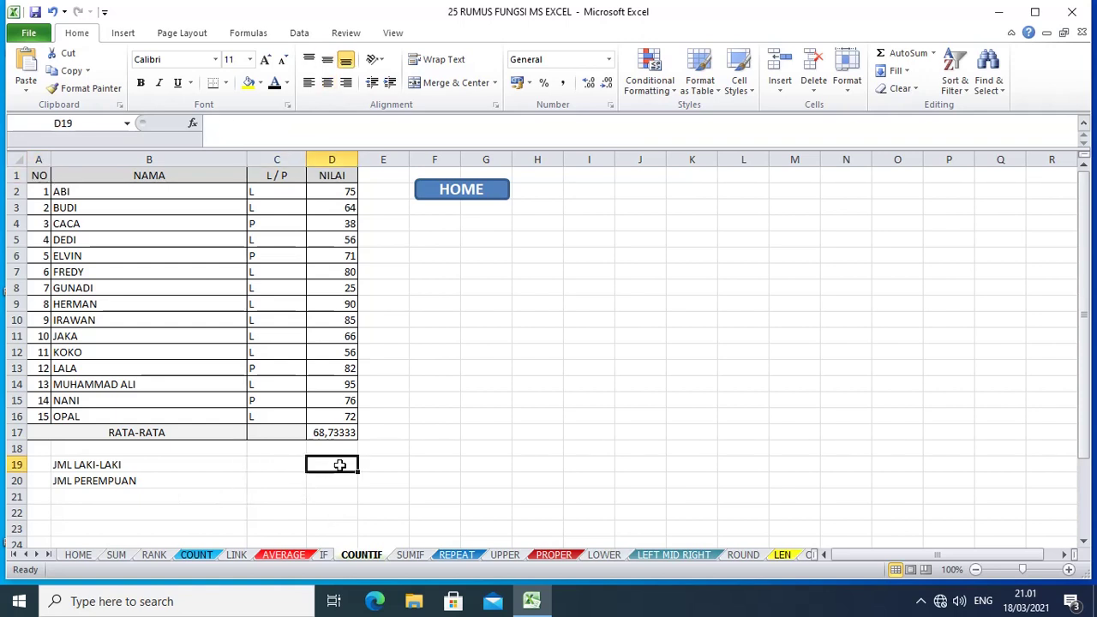
click(282, 469)
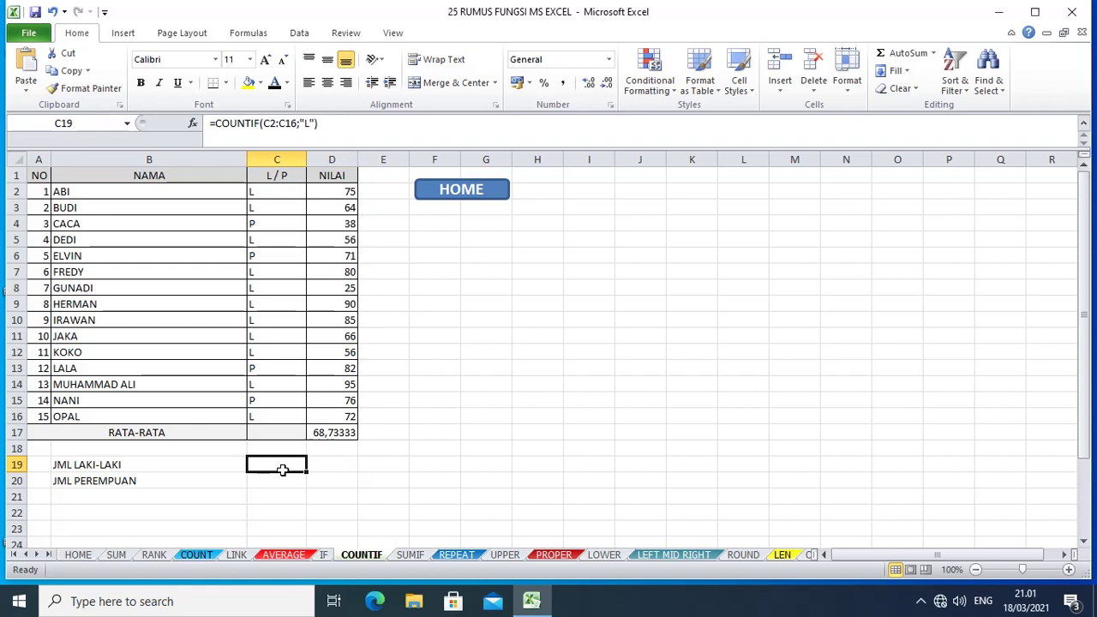
click(324, 464)
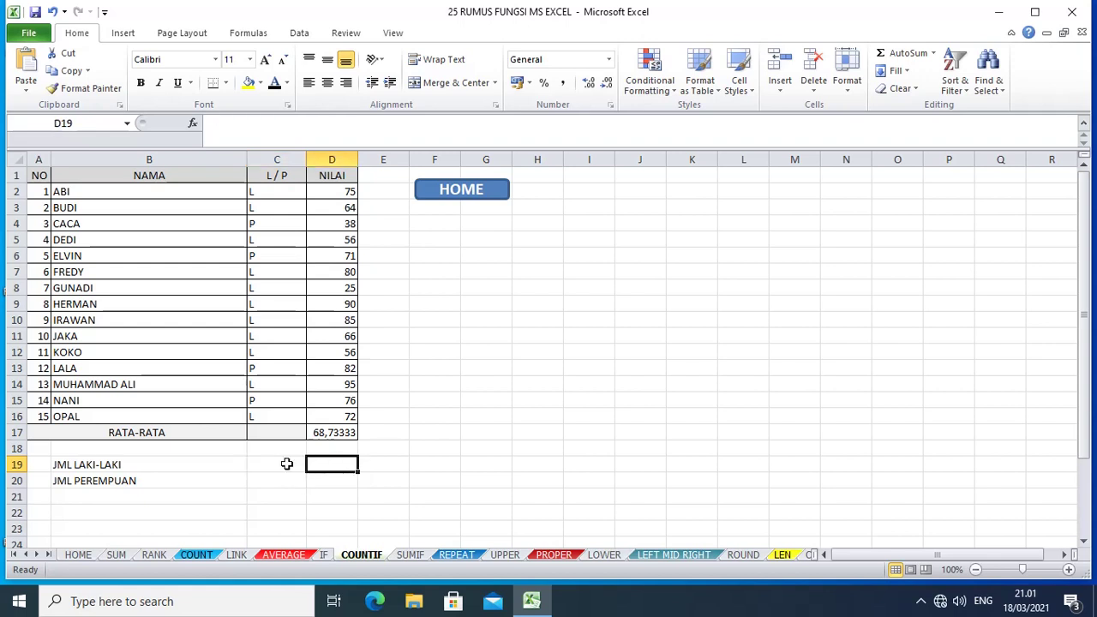
scroll(286, 463, down, 1)
drag(431, 507, 448, 421)
click(266, 416)
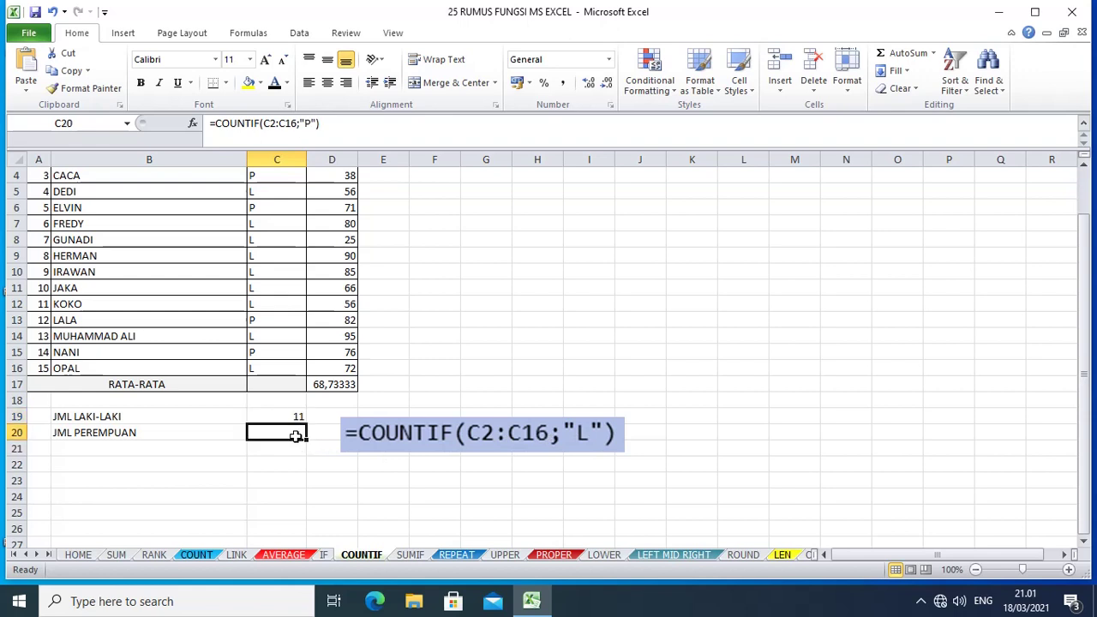
click(293, 434)
scroll(274, 335, up, 1)
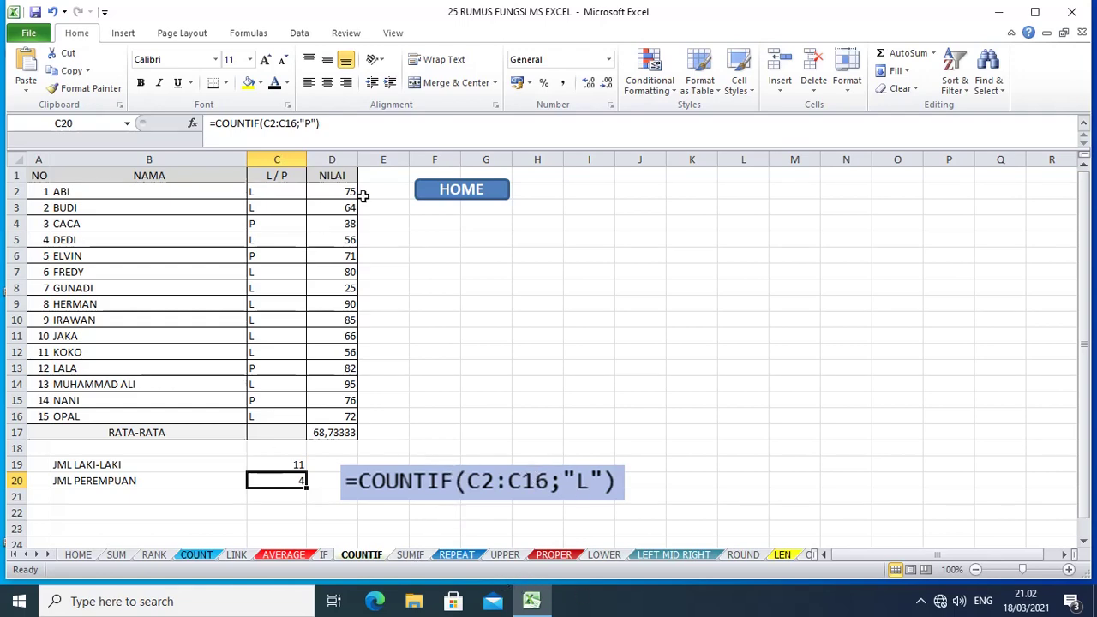
click(456, 192)
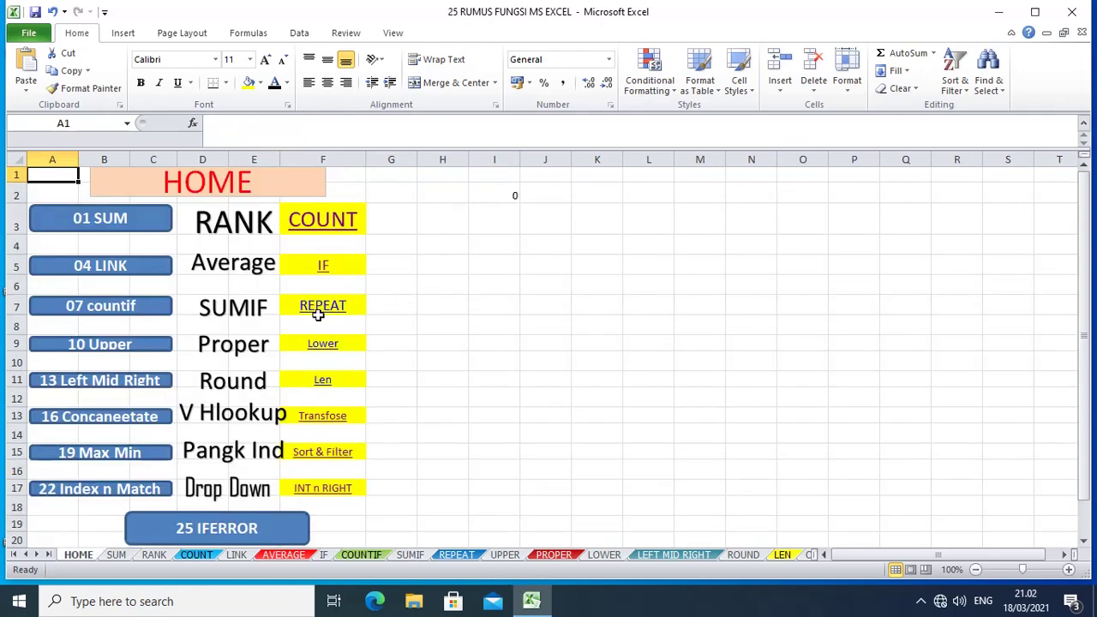
Step: Move the formula picture and recolour C19 and C20 to show SUMIF totals 764 and 267
click(222, 315)
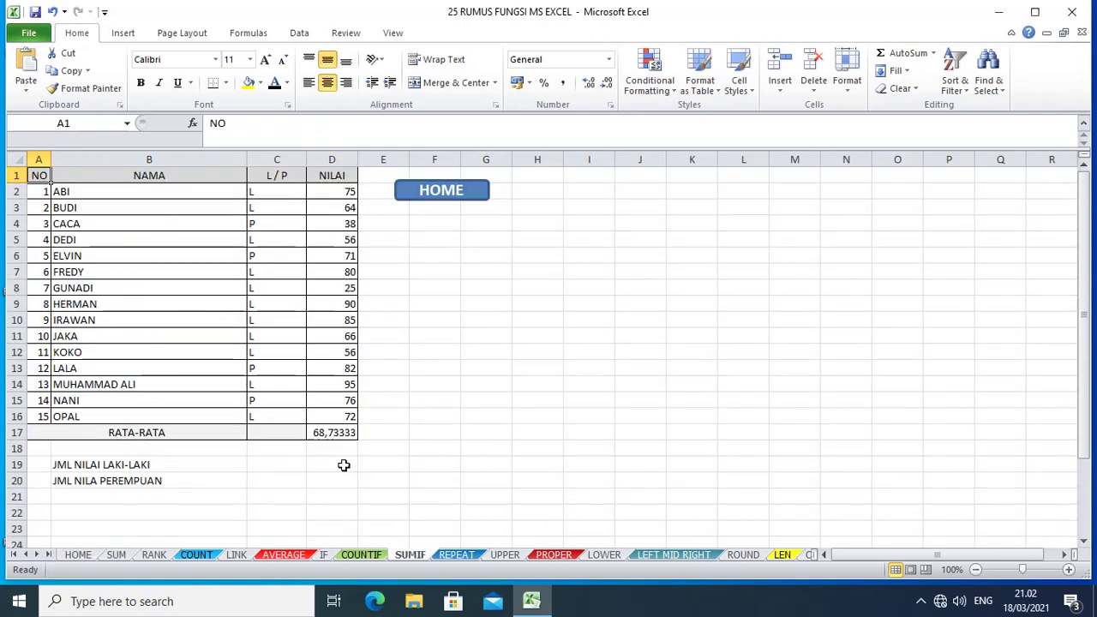
scroll(342, 465, down, 1)
drag(437, 508, 449, 435)
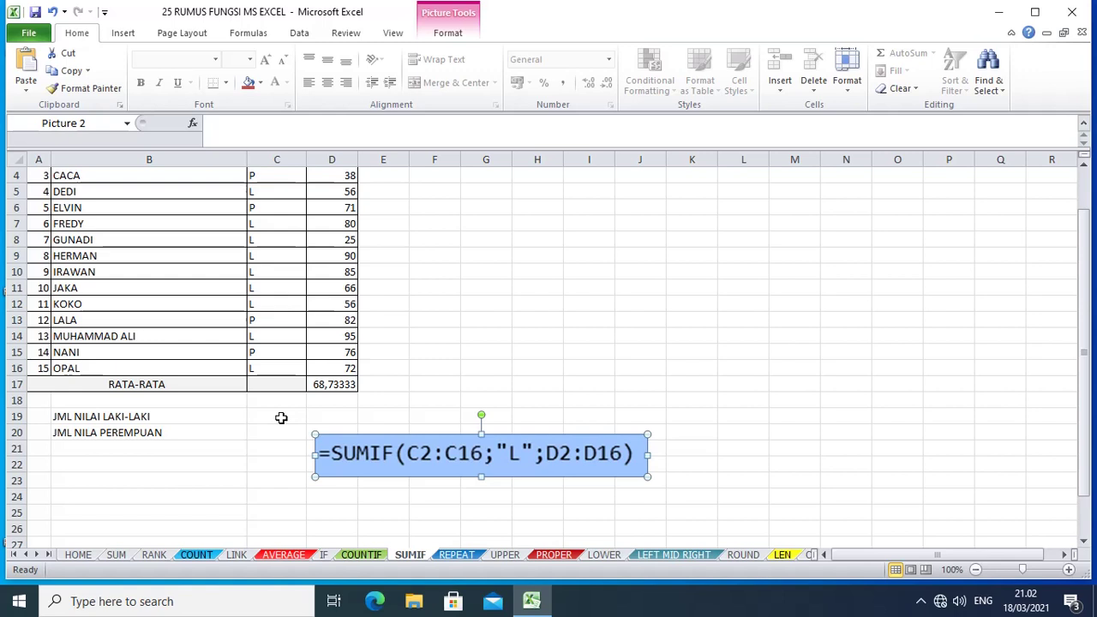
scroll(347, 238, up, 1)
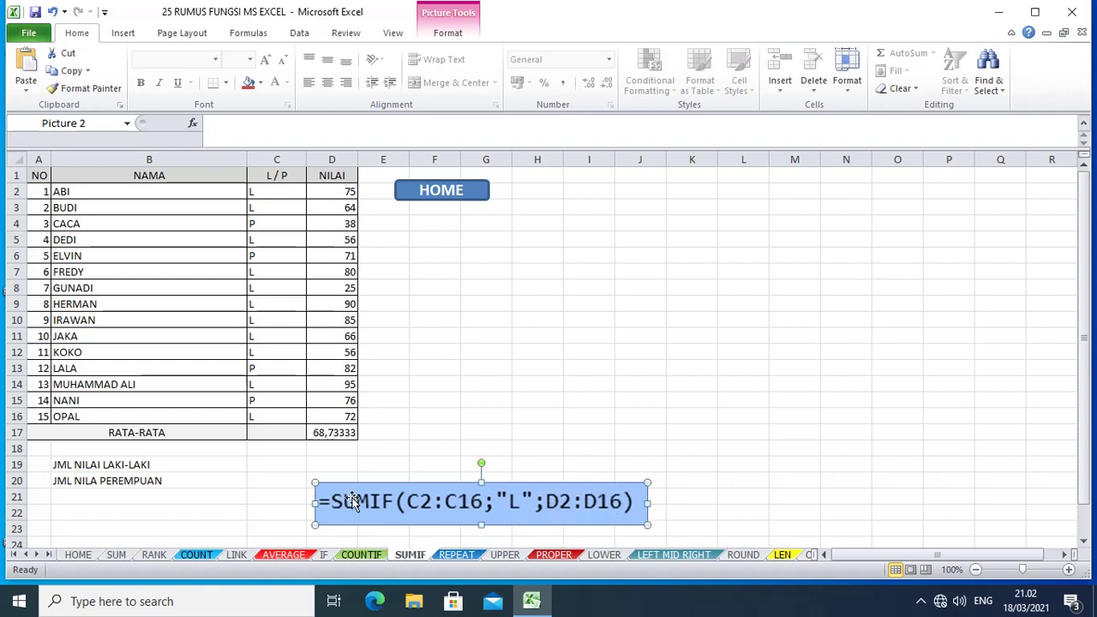
click(294, 467)
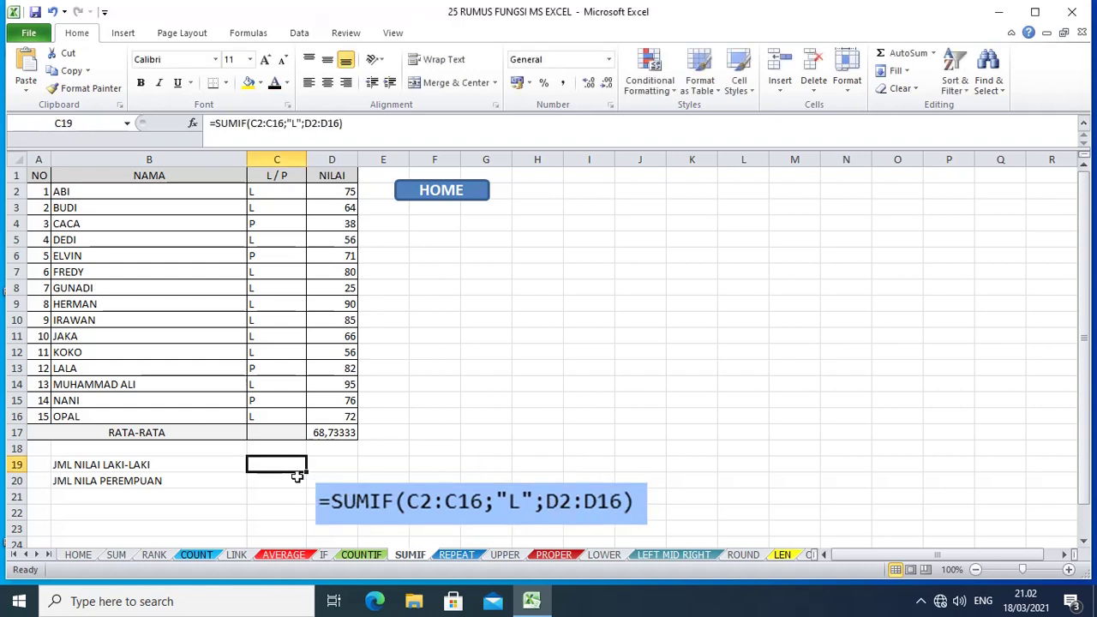
click(274, 83)
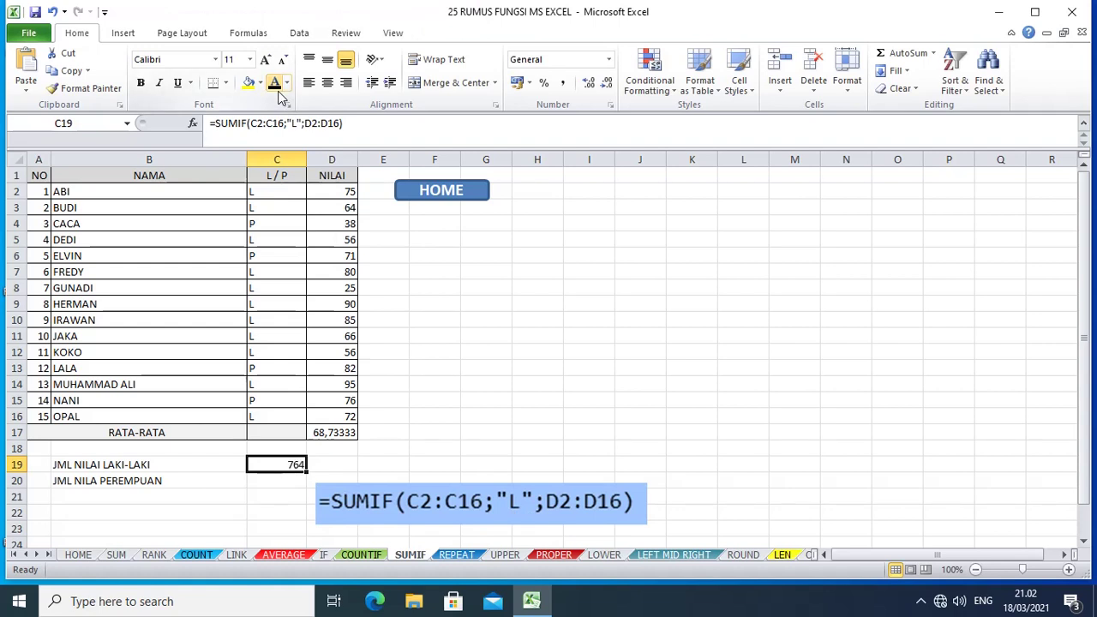
click(291, 486)
text(=SUMIF(C2:C16;"P";D2:D16))
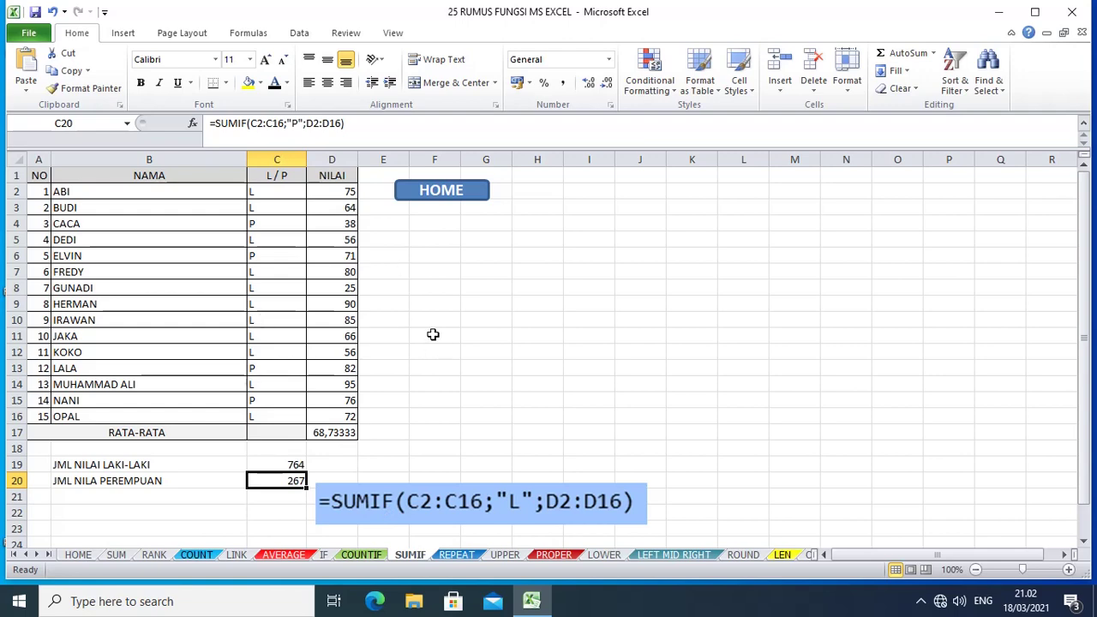
click(454, 194)
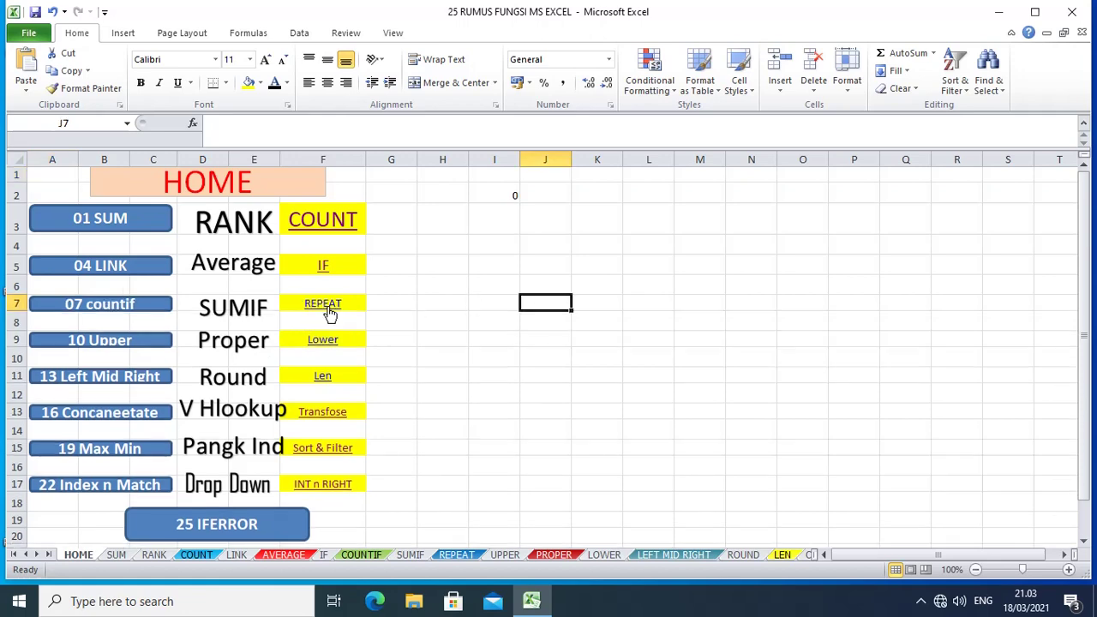
Step: Switch to Sheet2 and scroll through its timestamped student records table and back to the top
click(326, 310)
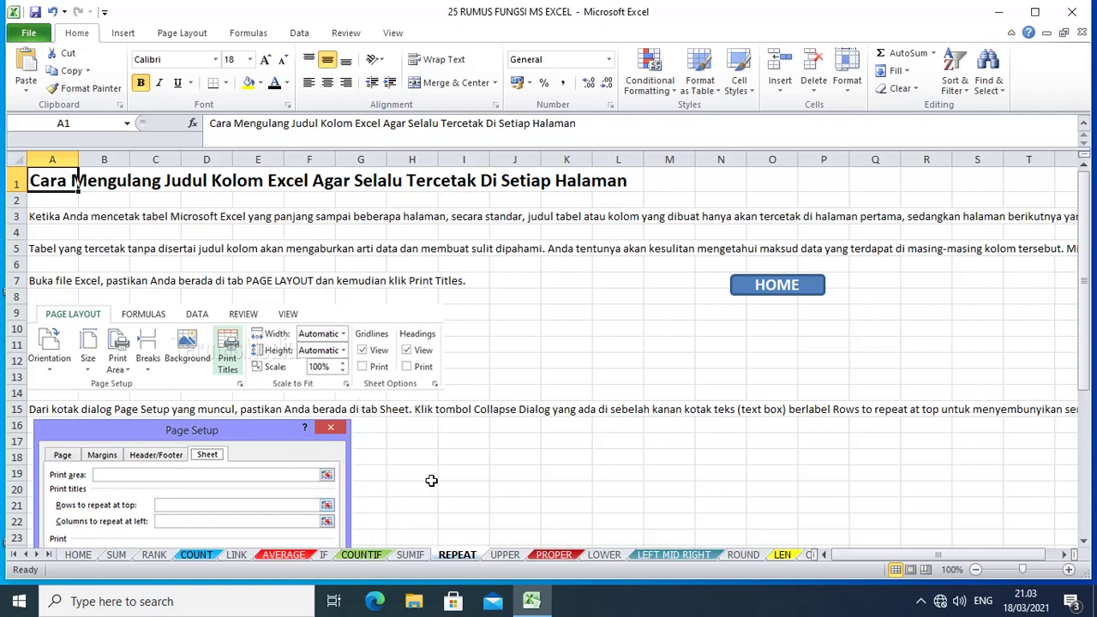
click(47, 558)
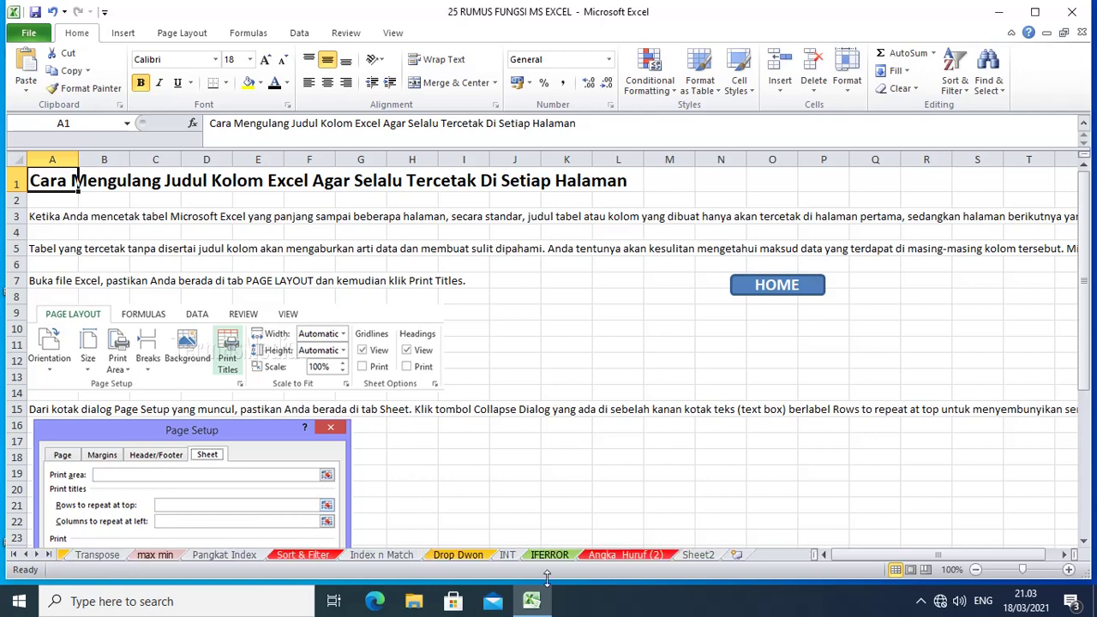
click(701, 556)
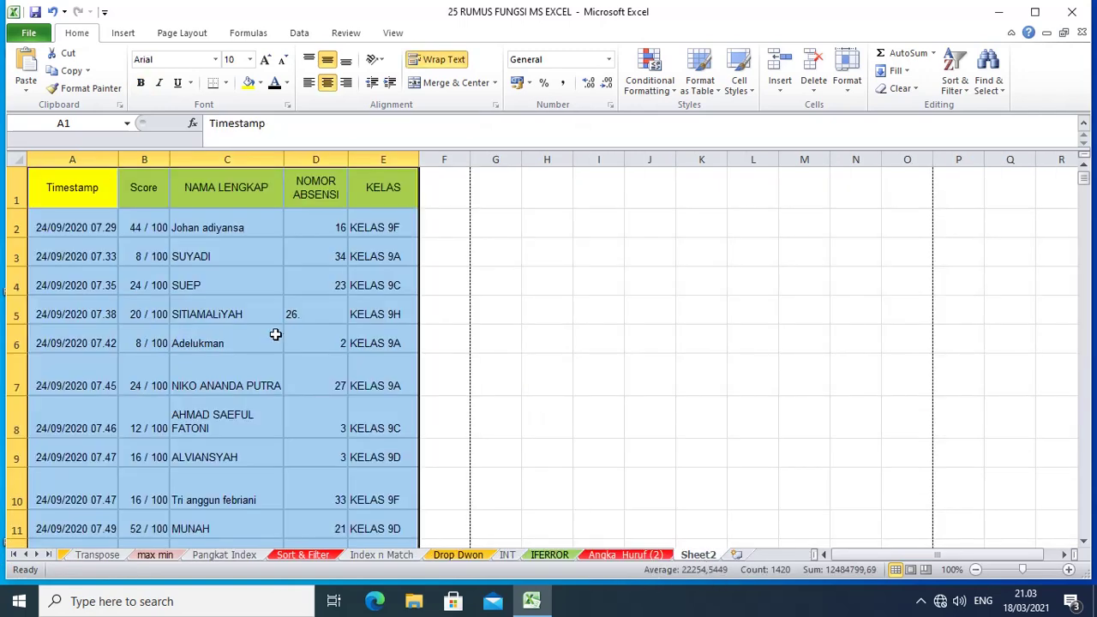
scroll(249, 322, down, 4)
scroll(225, 322, down, 8)
scroll(225, 322, down, 10)
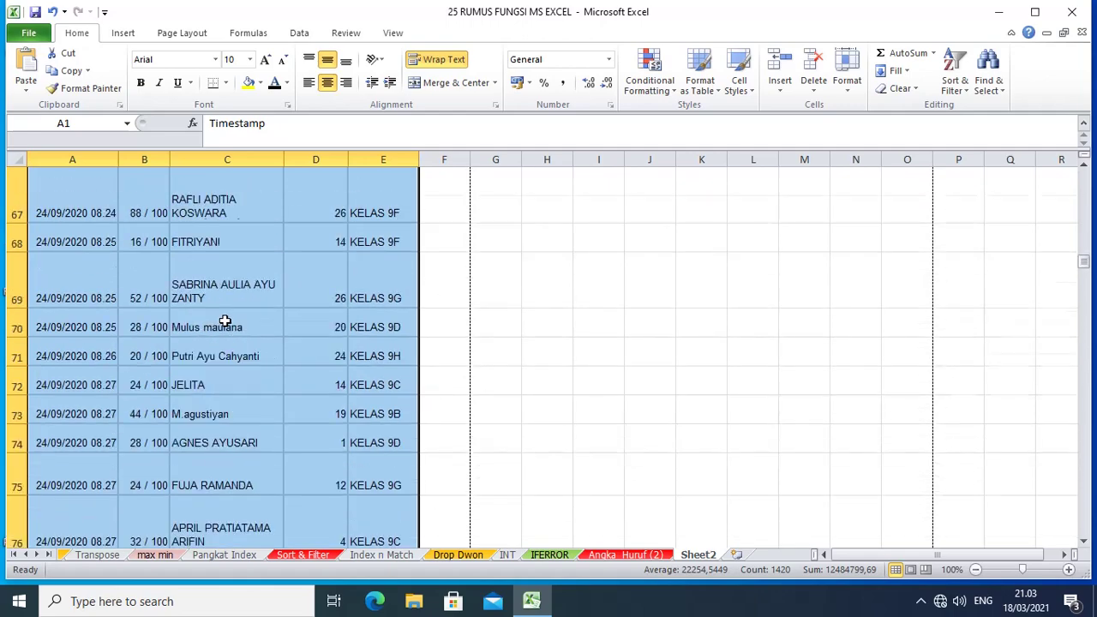
scroll(218, 322, down, 10)
scroll(215, 322, down, 8)
scroll(215, 322, down, 6)
scroll(215, 322, up, 3)
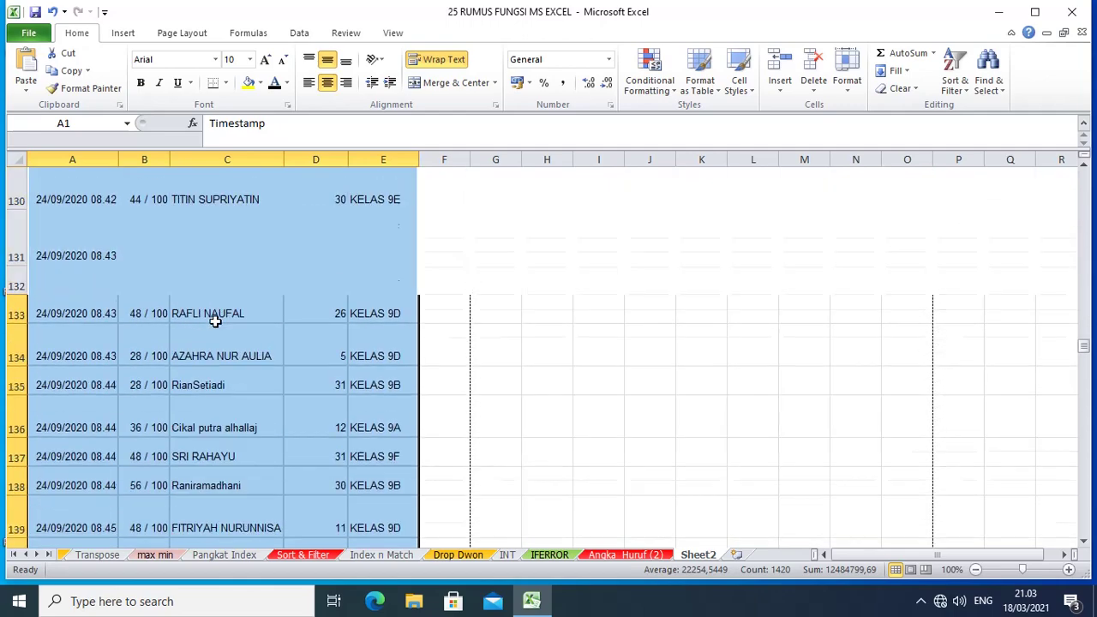
scroll(215, 322, up, 8)
scroll(215, 322, up, 10)
scroll(215, 322, up, 6)
scroll(215, 322, up, 7)
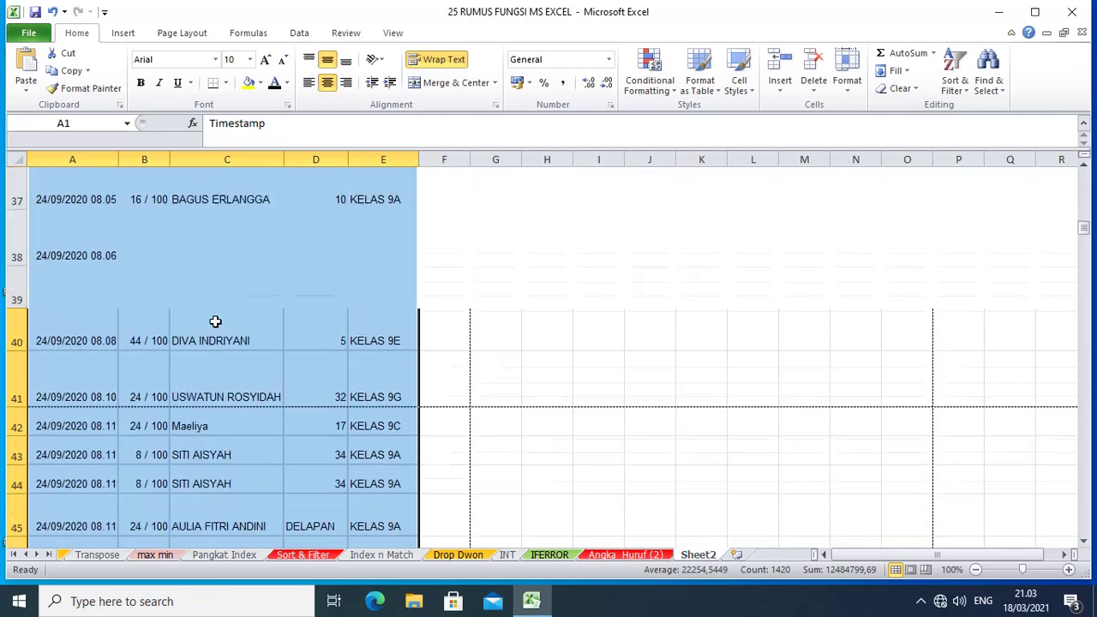
scroll(215, 322, up, 8)
scroll(215, 322, up, 4)
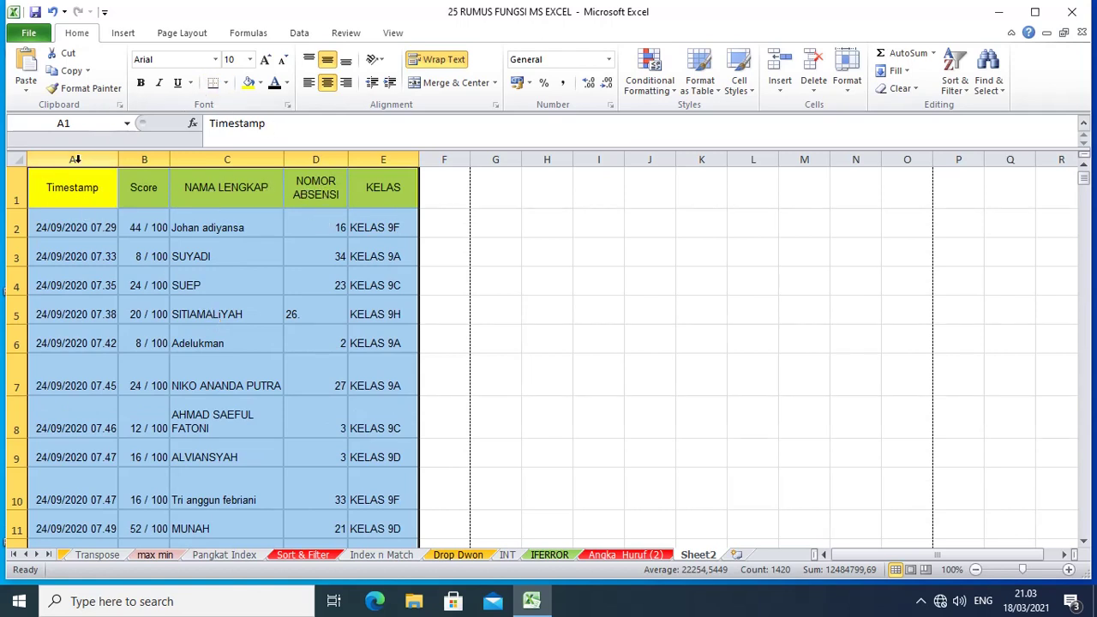
Step: Set Print Titles so row $1:$1 repeats at the top of every page
click(190, 41)
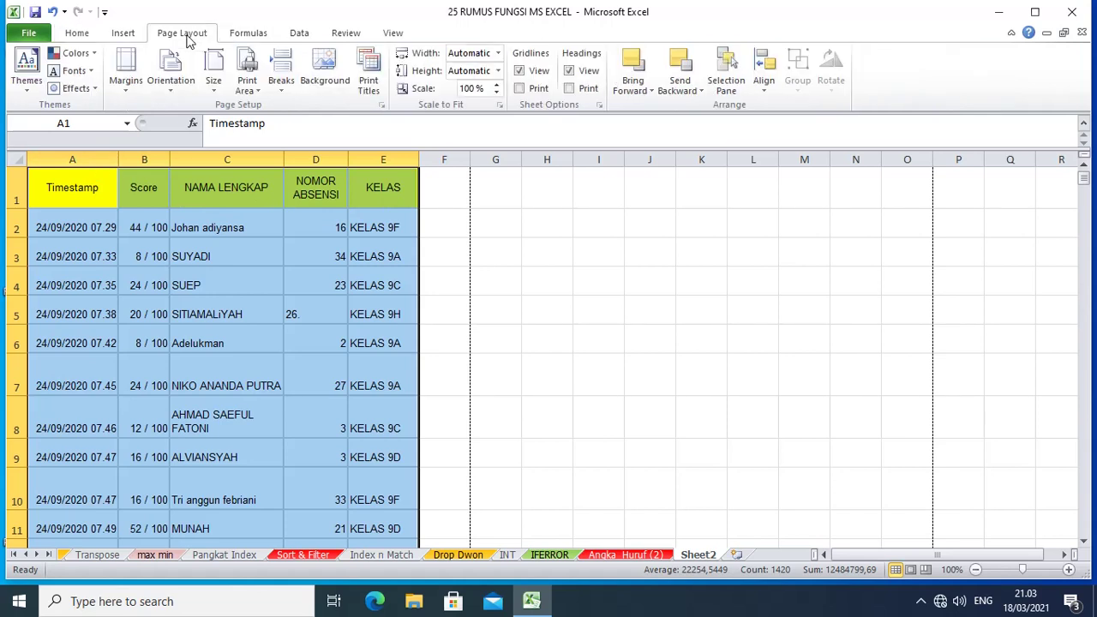
click(377, 69)
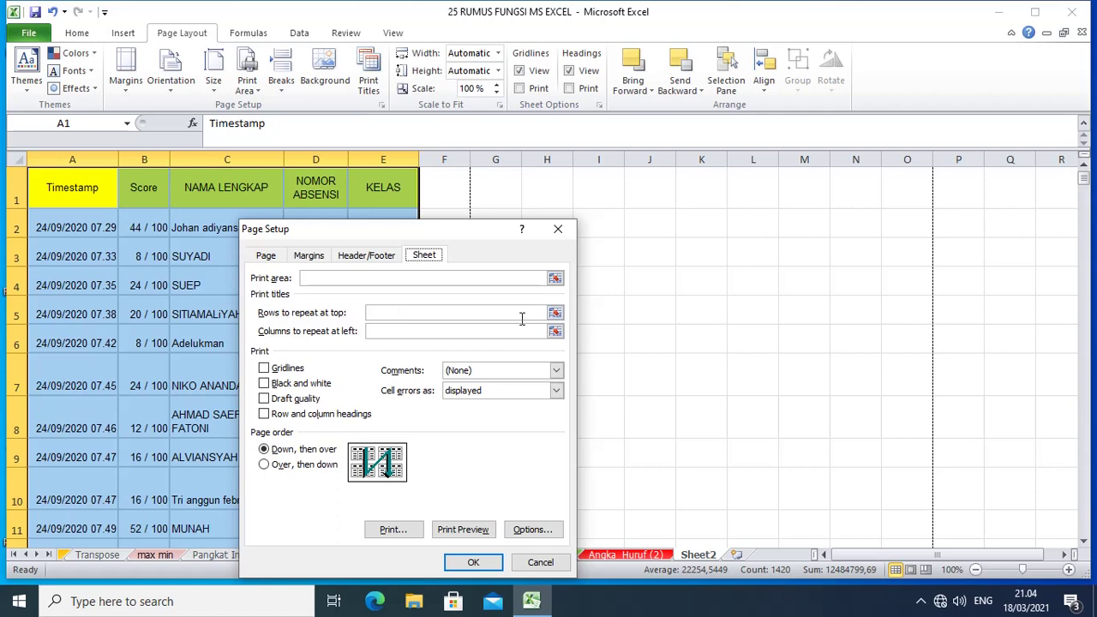
click(556, 314)
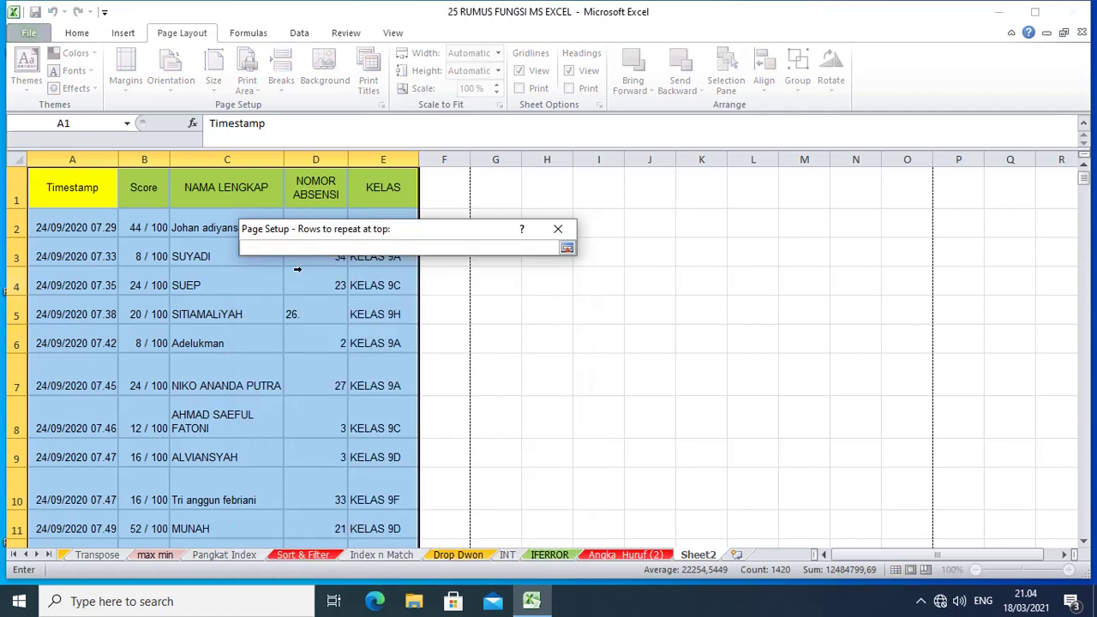
click(6, 187)
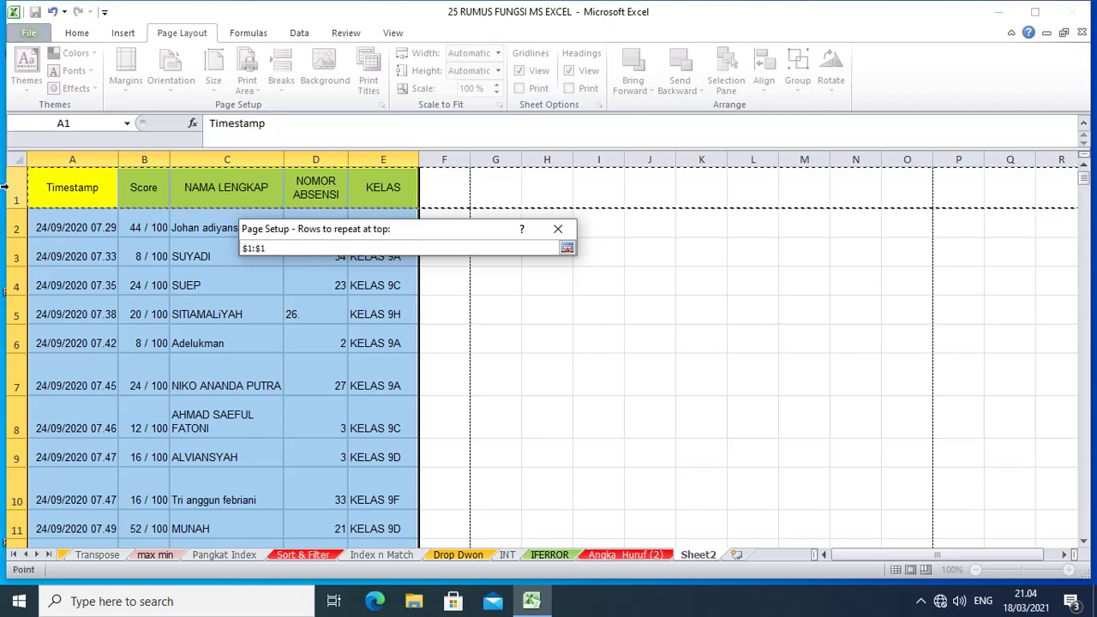
click(566, 247)
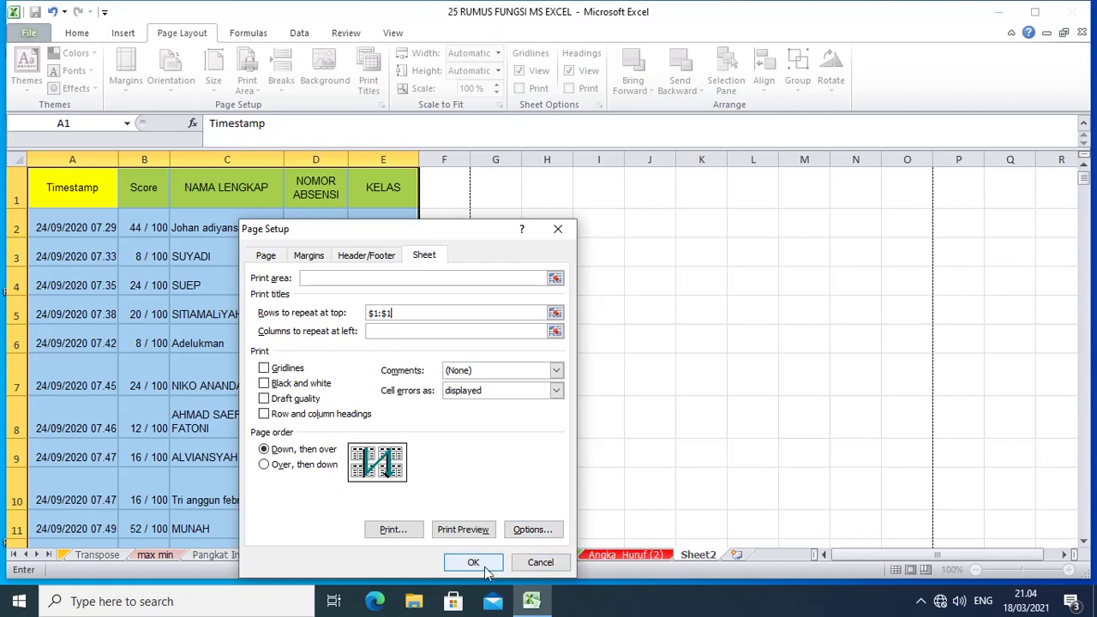
click(474, 562)
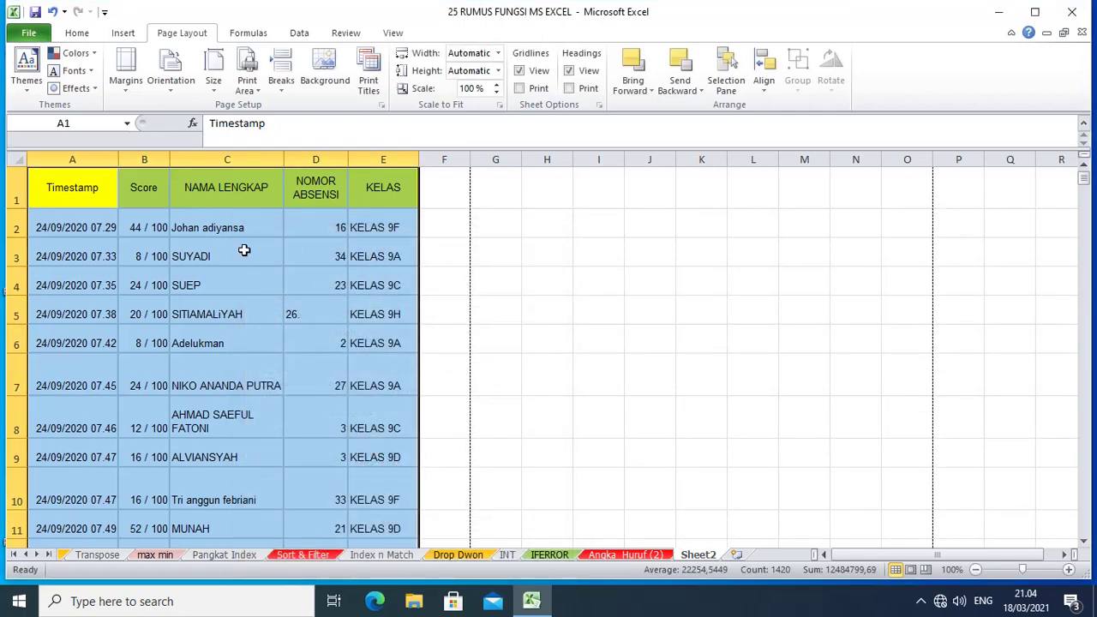
Step: Check page 2 of the print preview for the repeated header row
click(33, 34)
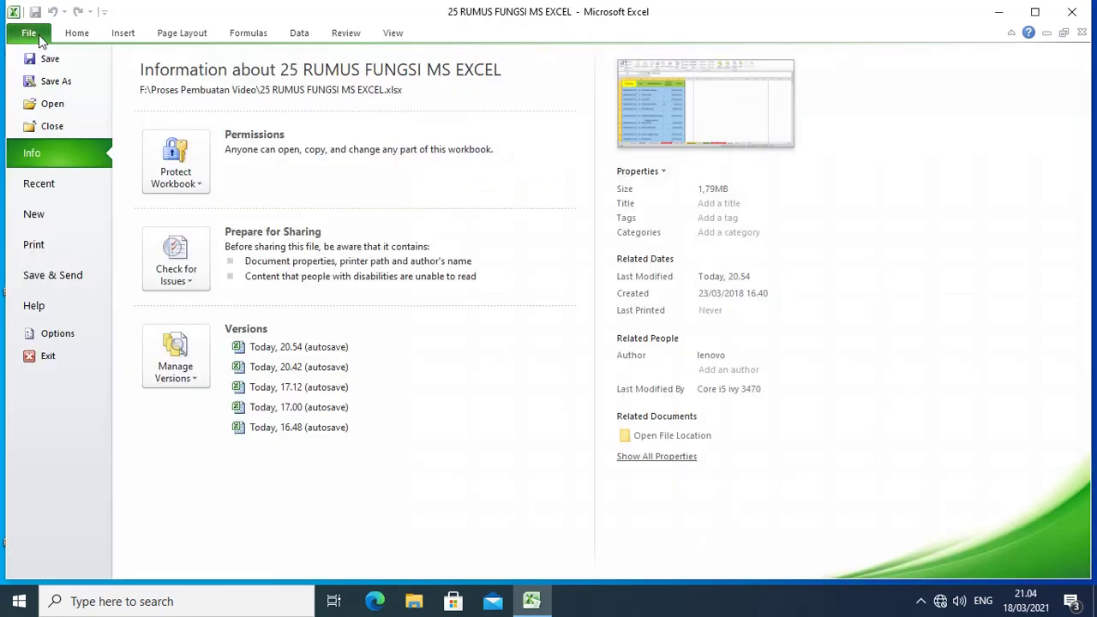
click(38, 247)
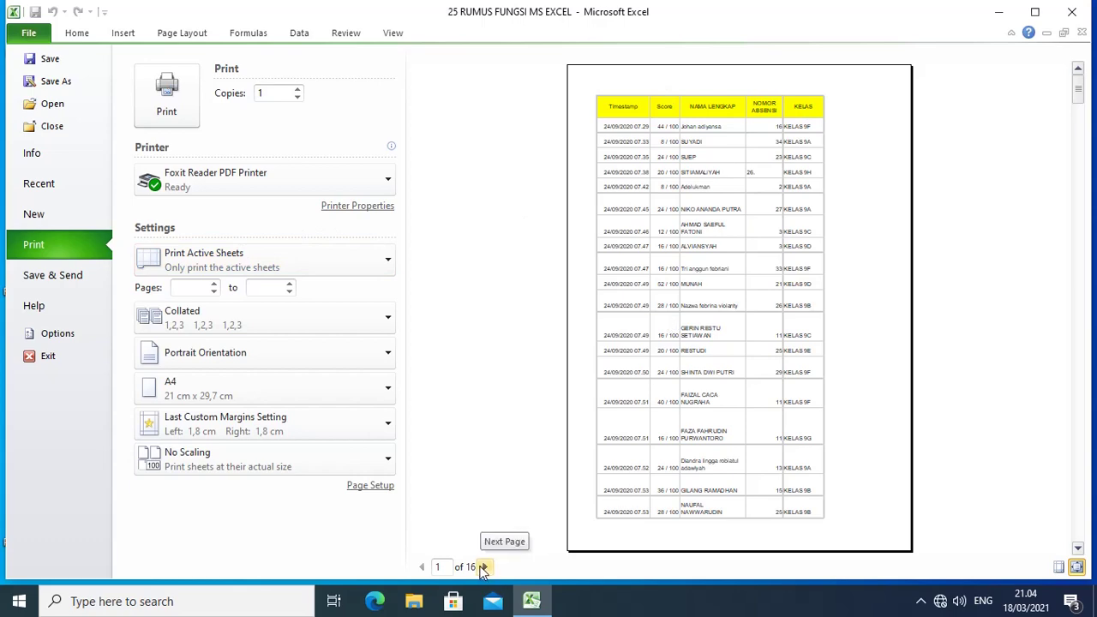
click(484, 568)
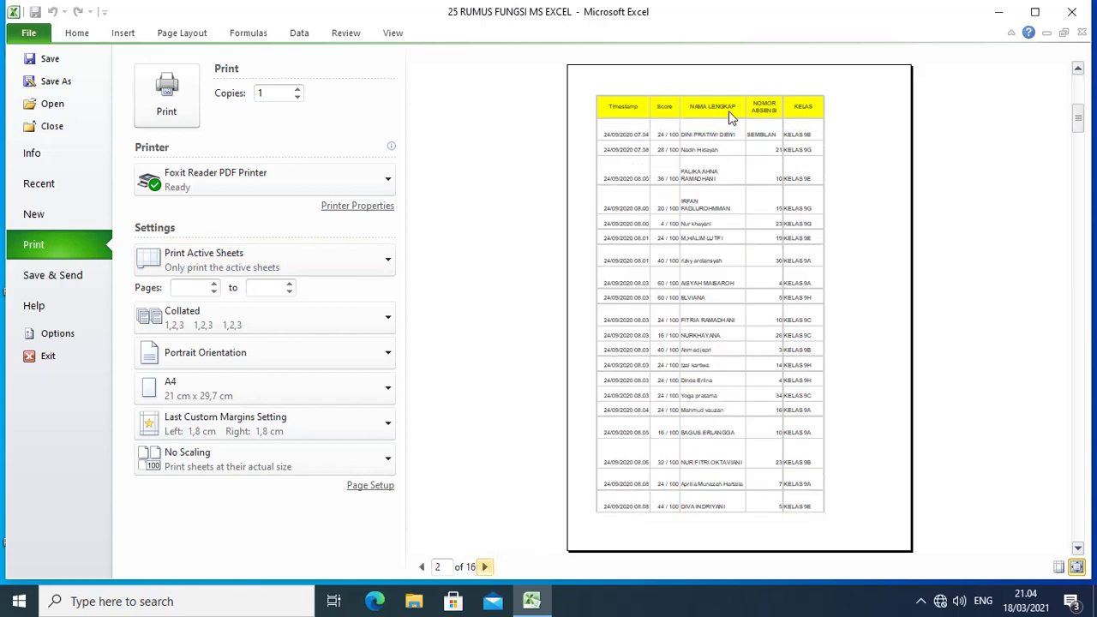
key(Escape)
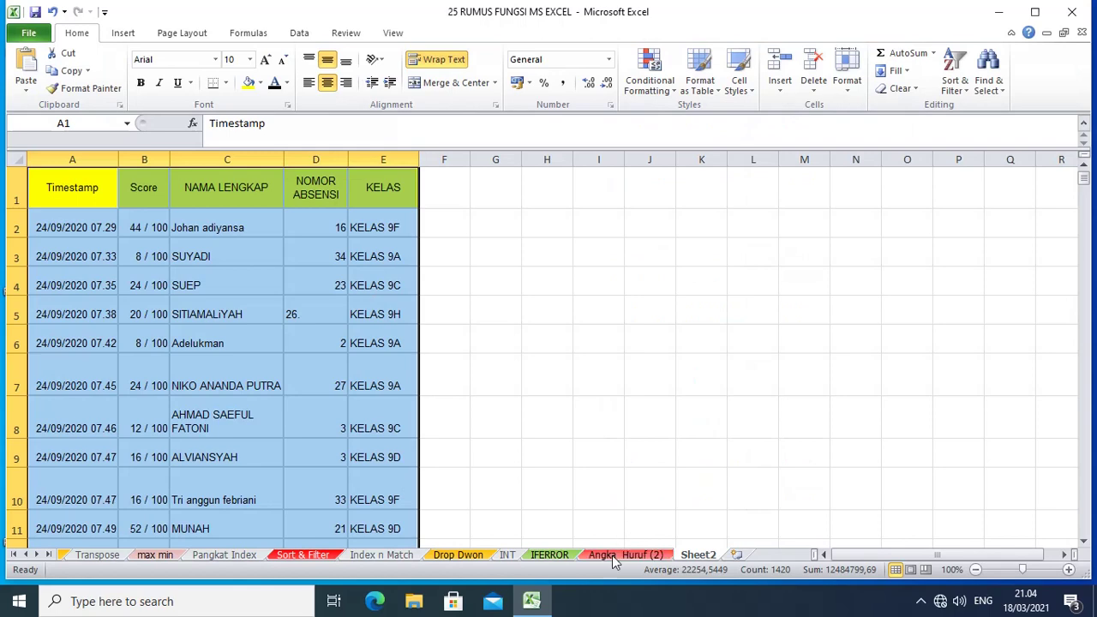
Step: Open the UPPER sheet and check that =UPPER(A1) in A2 shows INDONESIA TANAH AIRKU
click(557, 556)
click(558, 191)
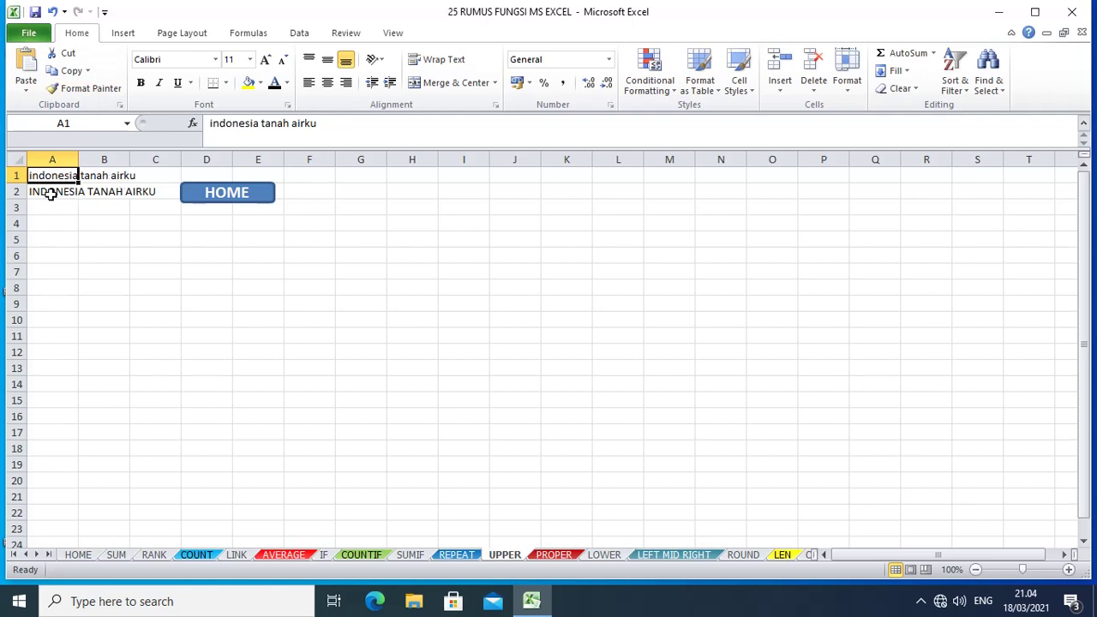
click(51, 194)
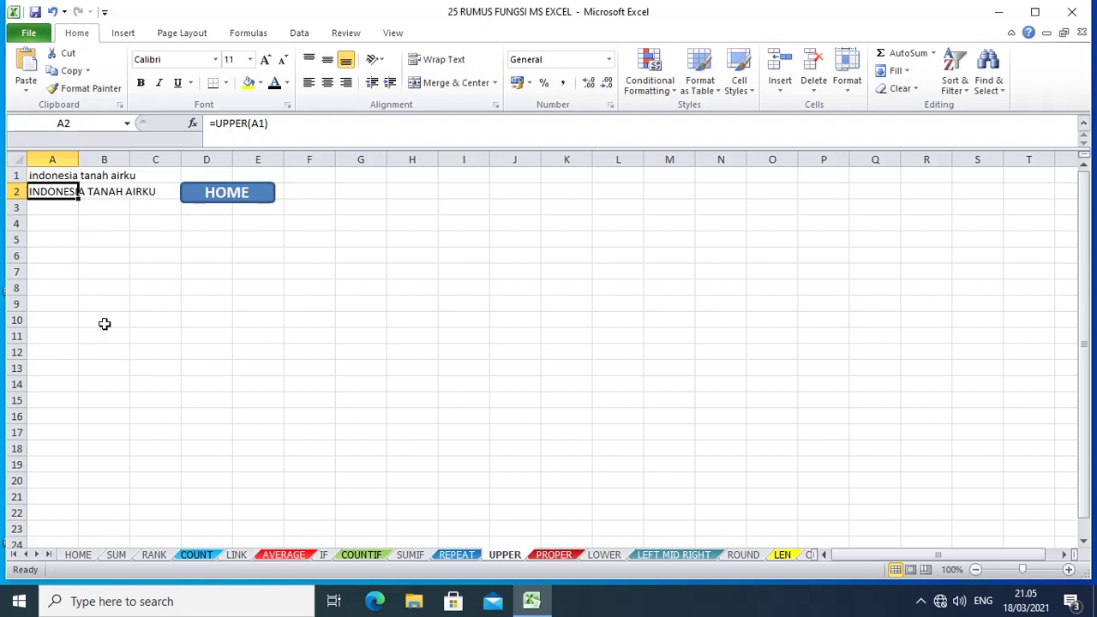
Step: View the PROPER sheet, then check that =LOWER(A1) in A2 on LOWER shows lowercase text
click(556, 555)
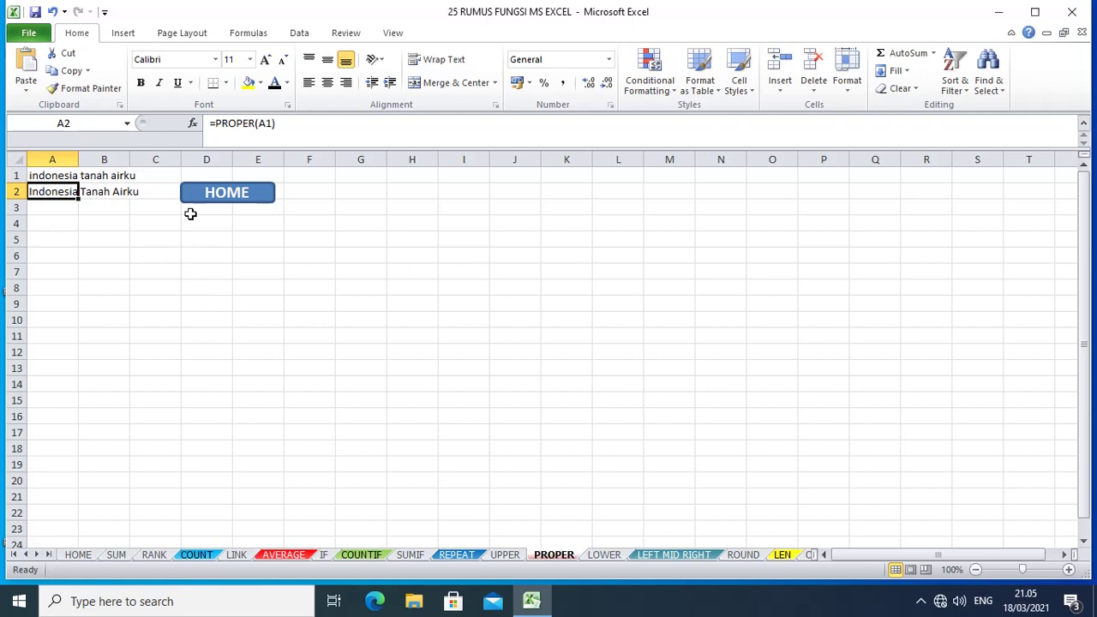
click(604, 555)
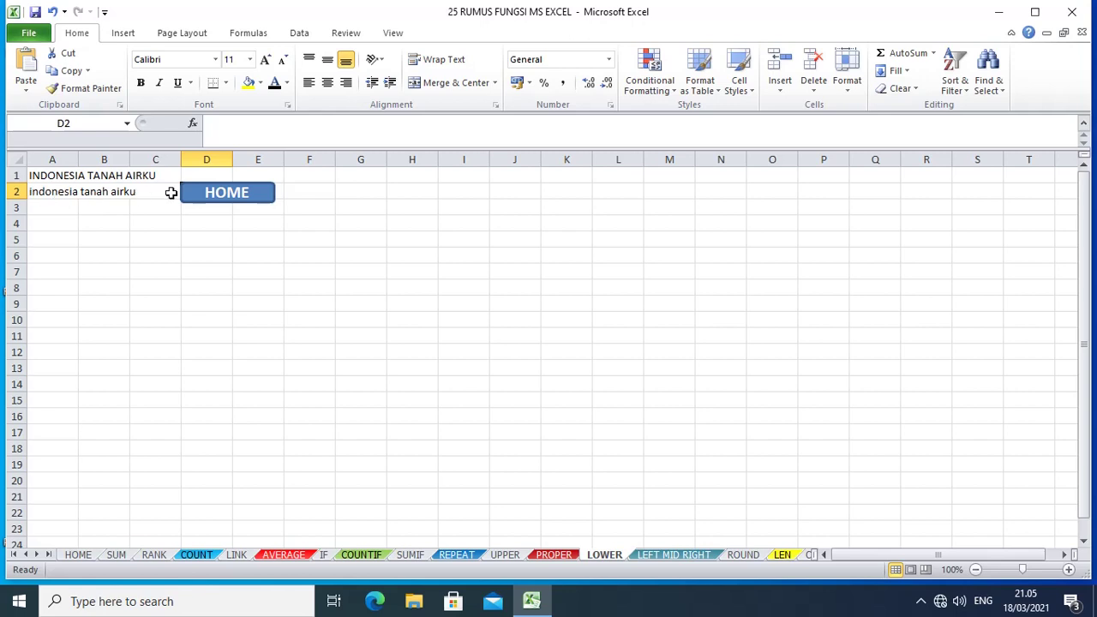
click(53, 193)
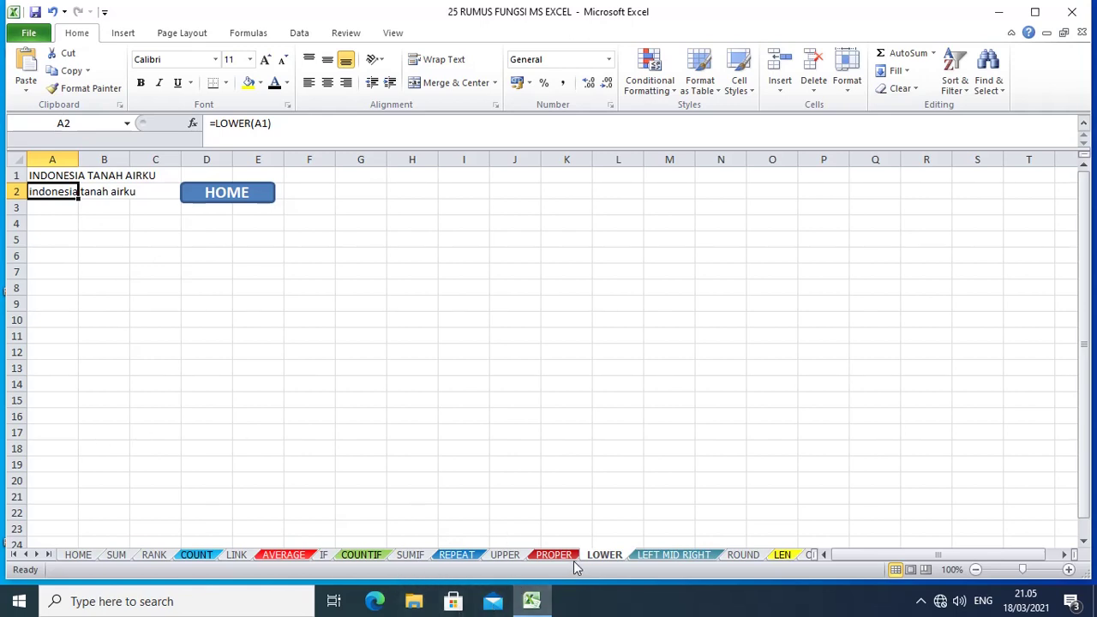
Step: On the LEFT MID RIGHT sheet, inspect formulas in A4, B4, C4 and A8 (=LEFT(LOWER!A1;6))
click(226, 195)
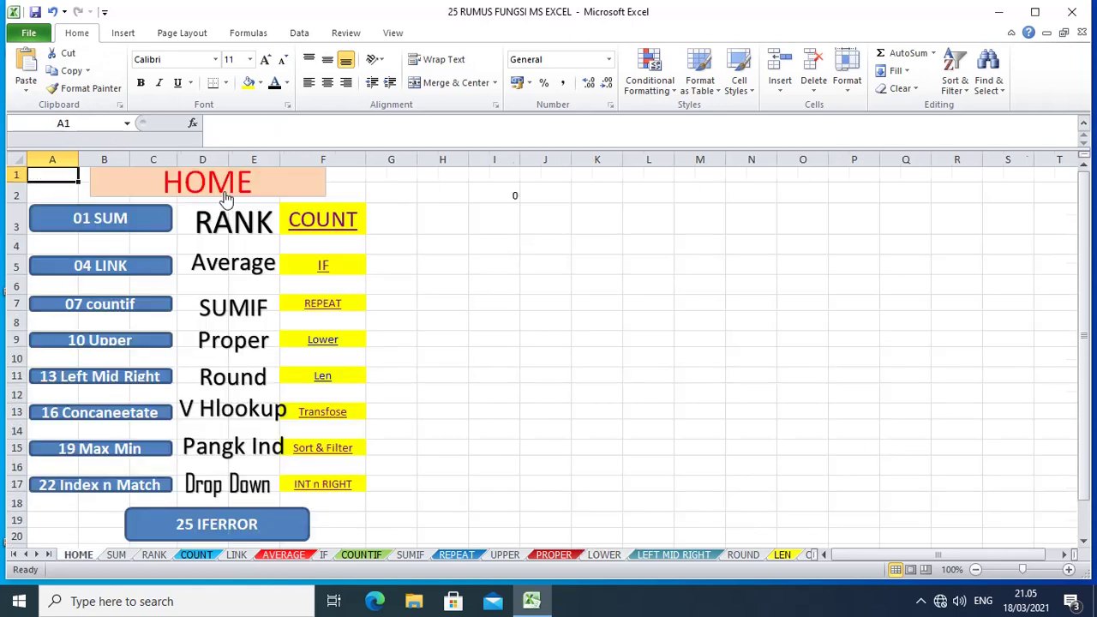
click(90, 384)
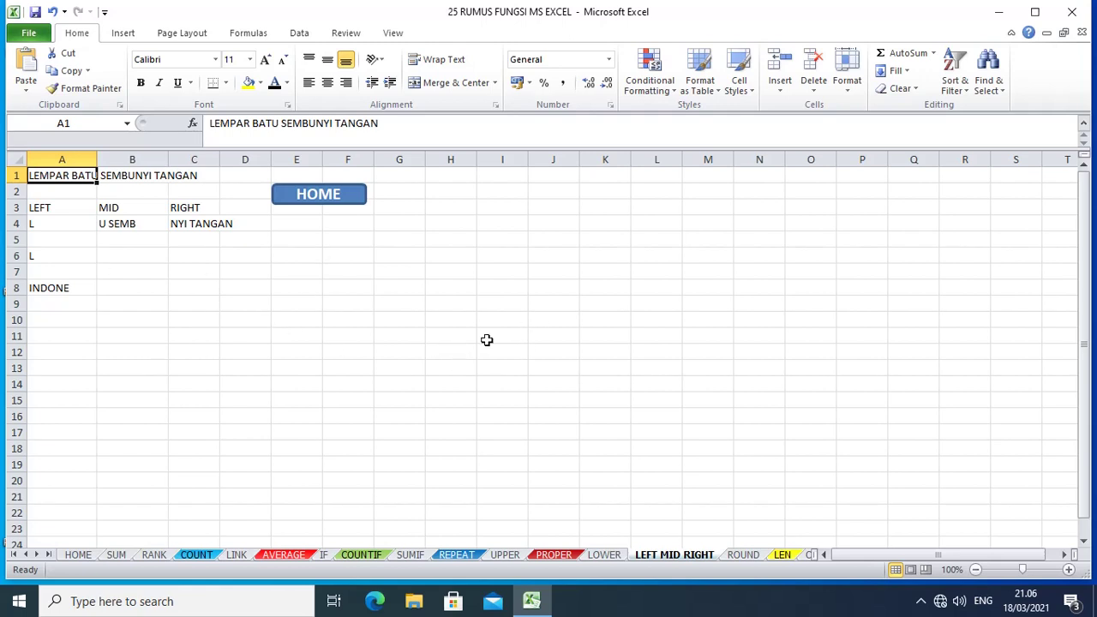
click(49, 225)
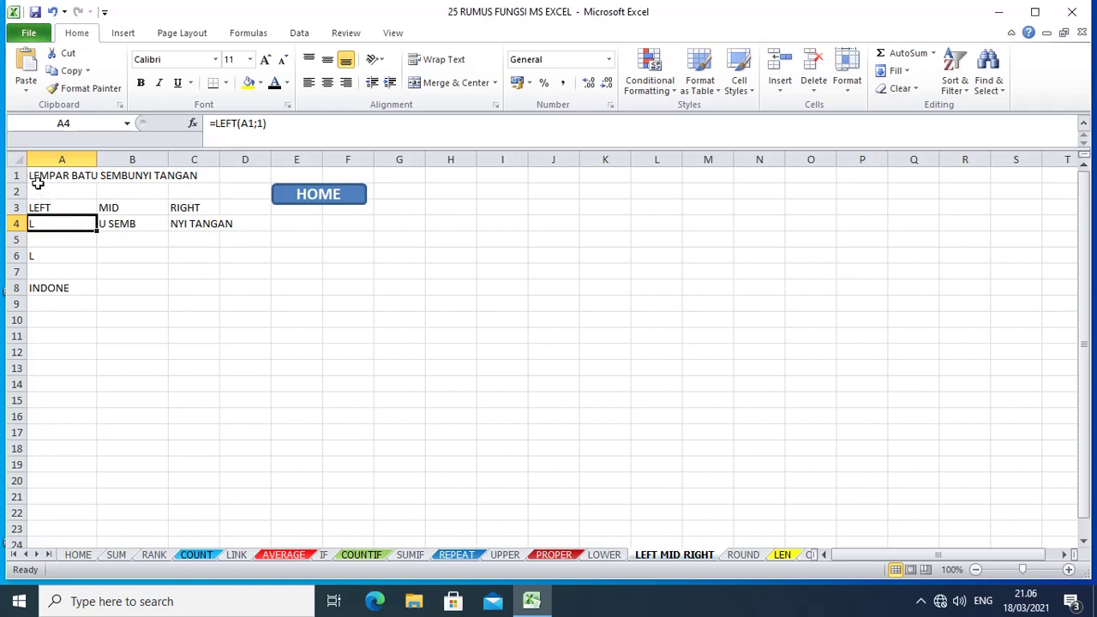
click(123, 221)
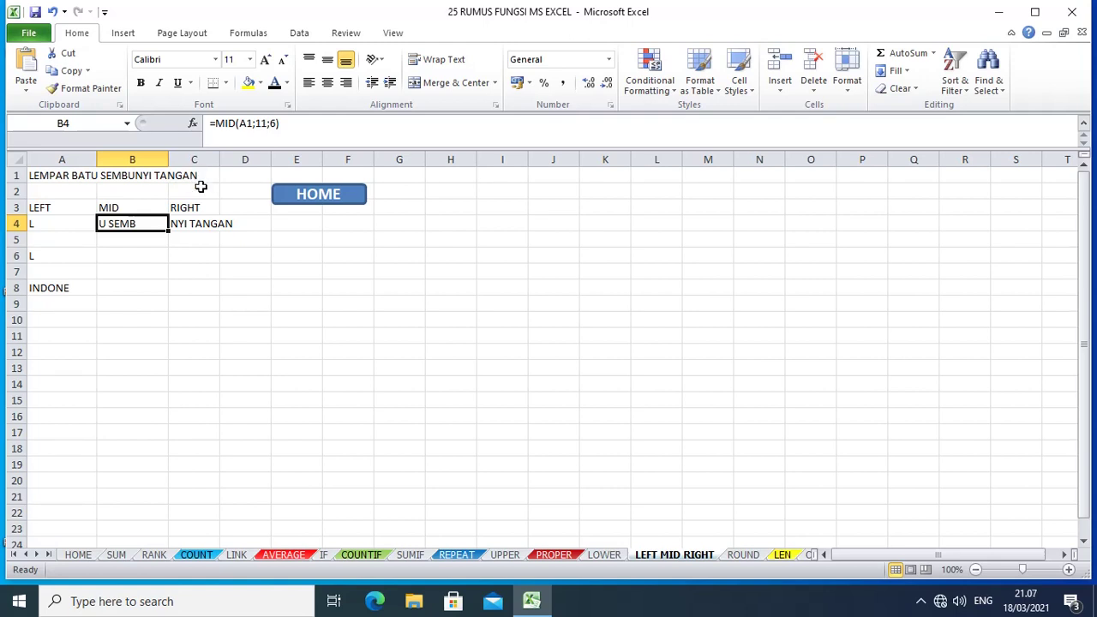
click(180, 227)
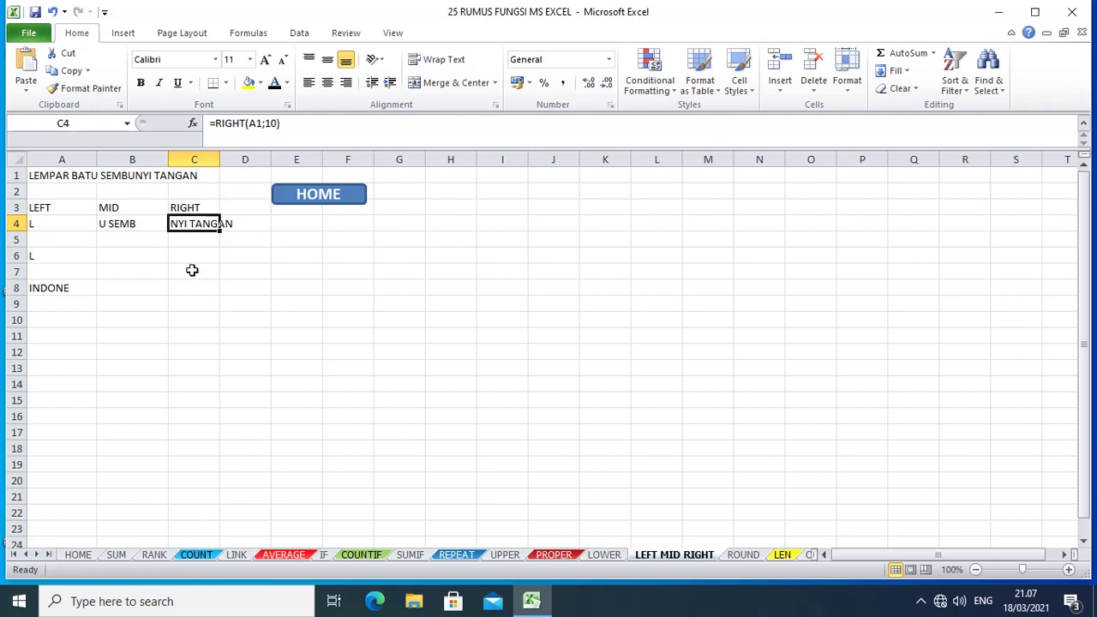
click(62, 291)
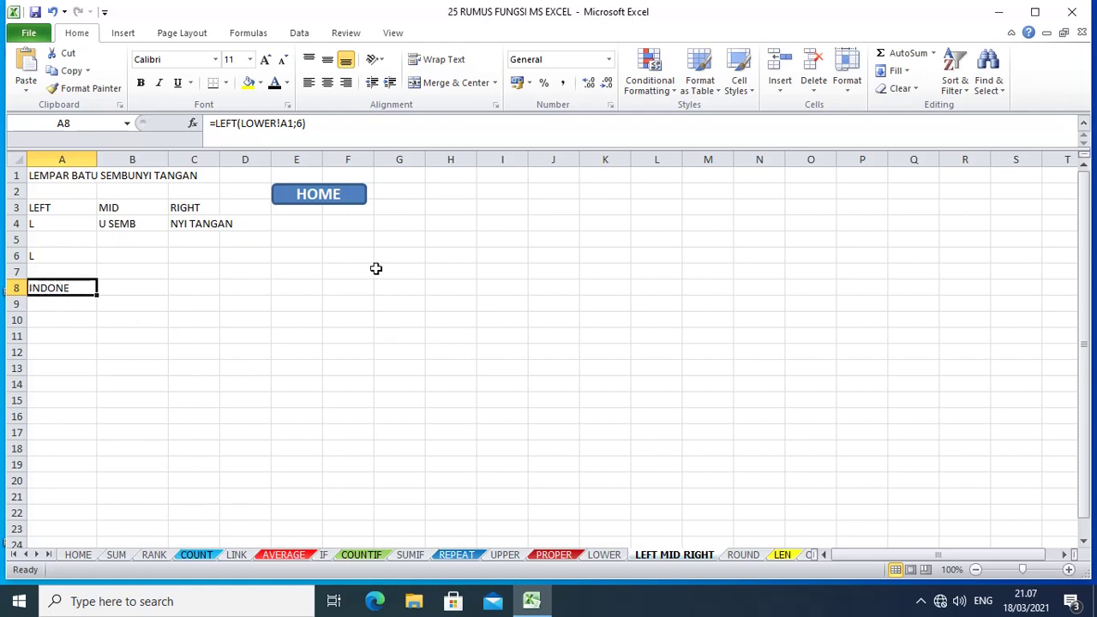
click(346, 197)
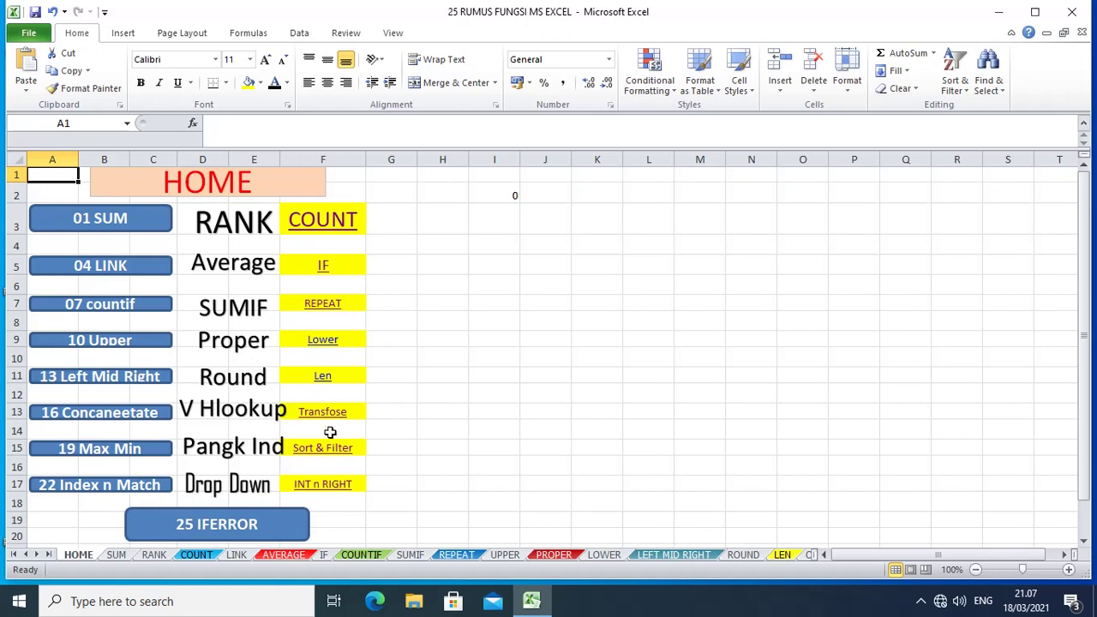
Step: On the ROUND sheet, make E17 use =ROUND(C17;2) so the average shows 68,73
click(221, 383)
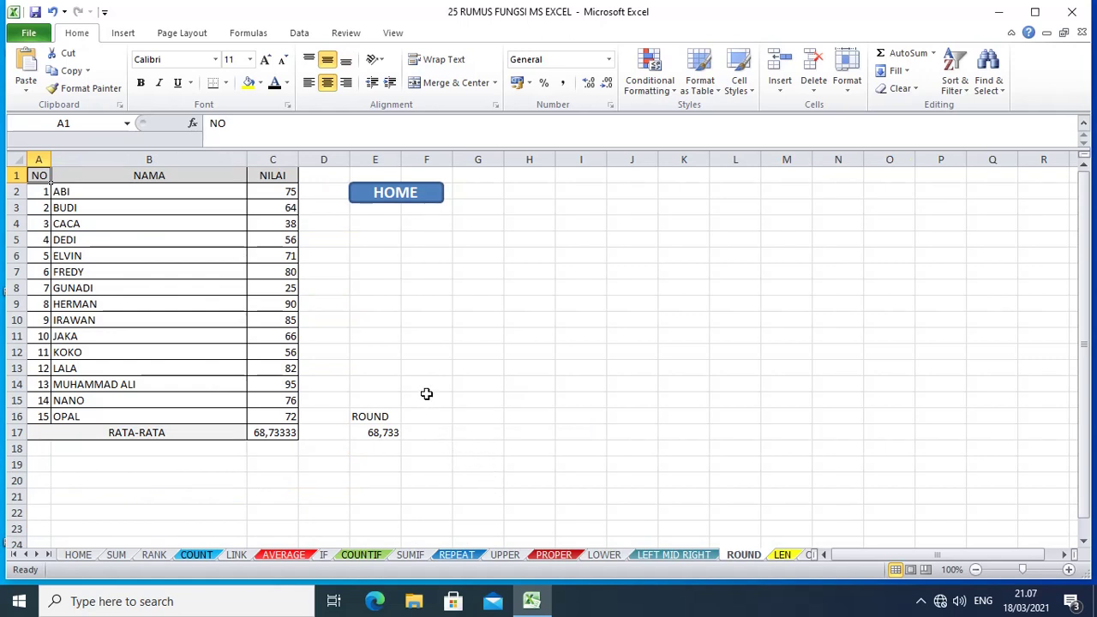
click(390, 433)
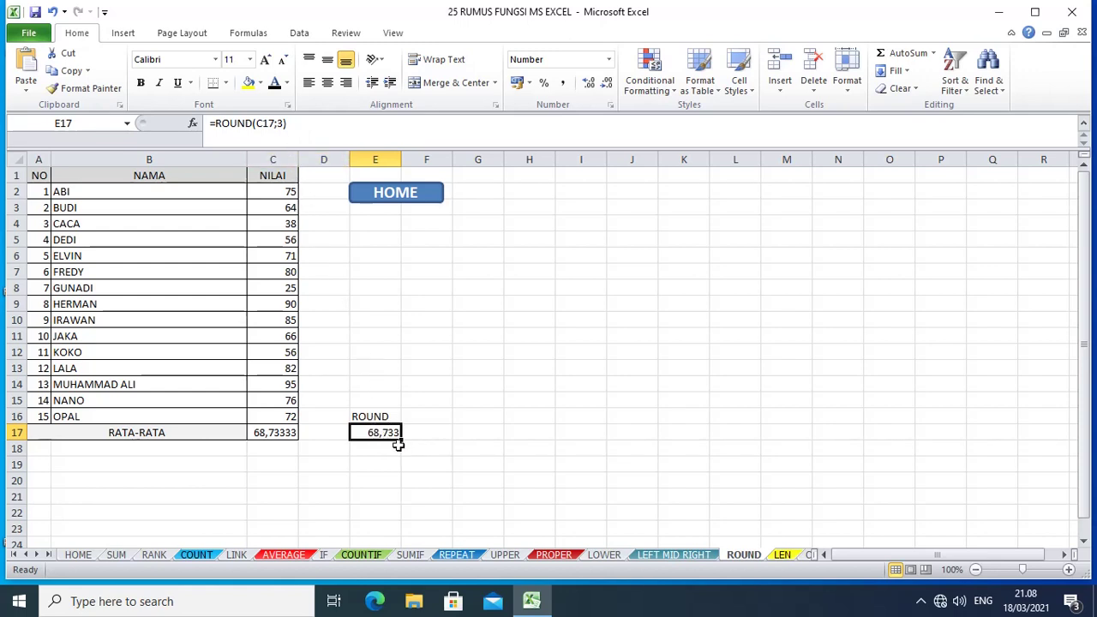
key(ctrl+z)
click(390, 196)
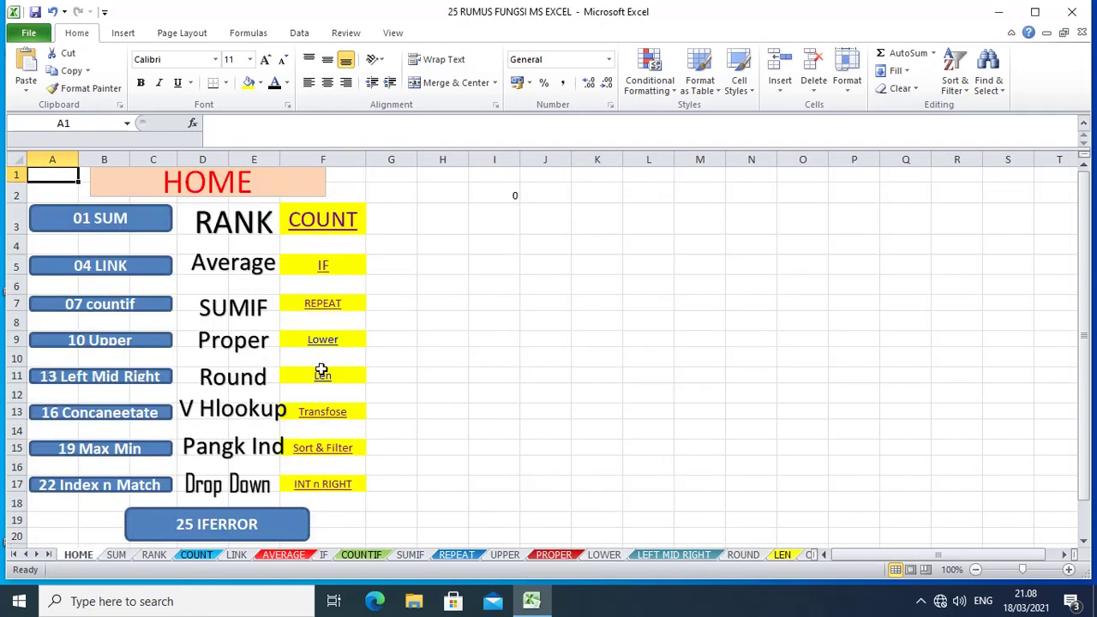
click(324, 377)
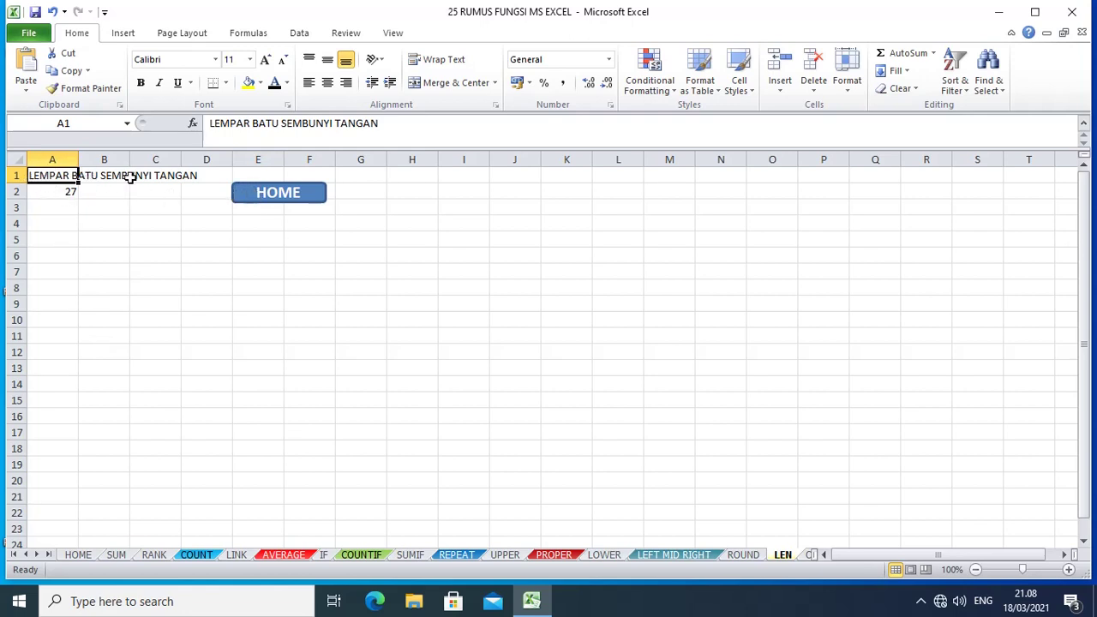
click(63, 192)
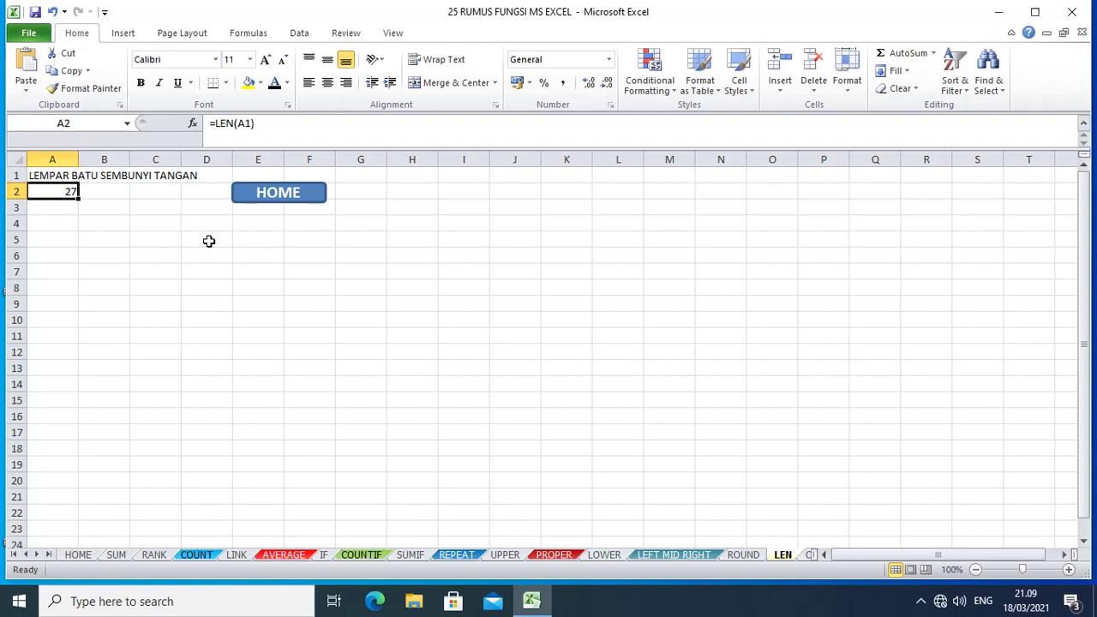
click(290, 197)
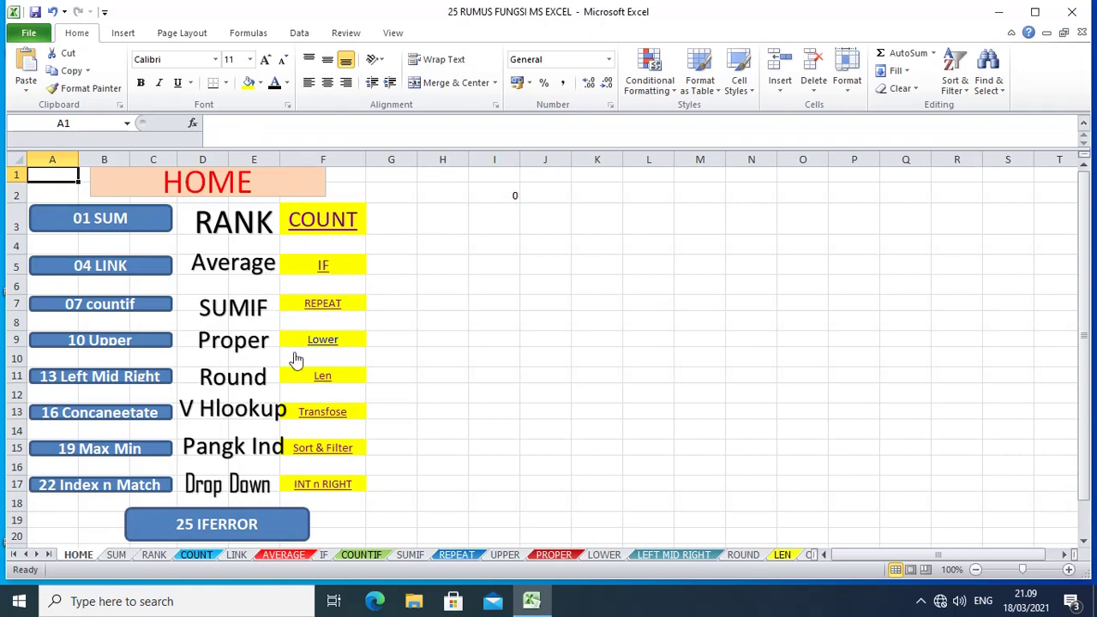
Step: Open the CONCANETATE sheet and inspect the joining formulas in F2, F3 and F4 (=A1&" "&D1)
click(101, 419)
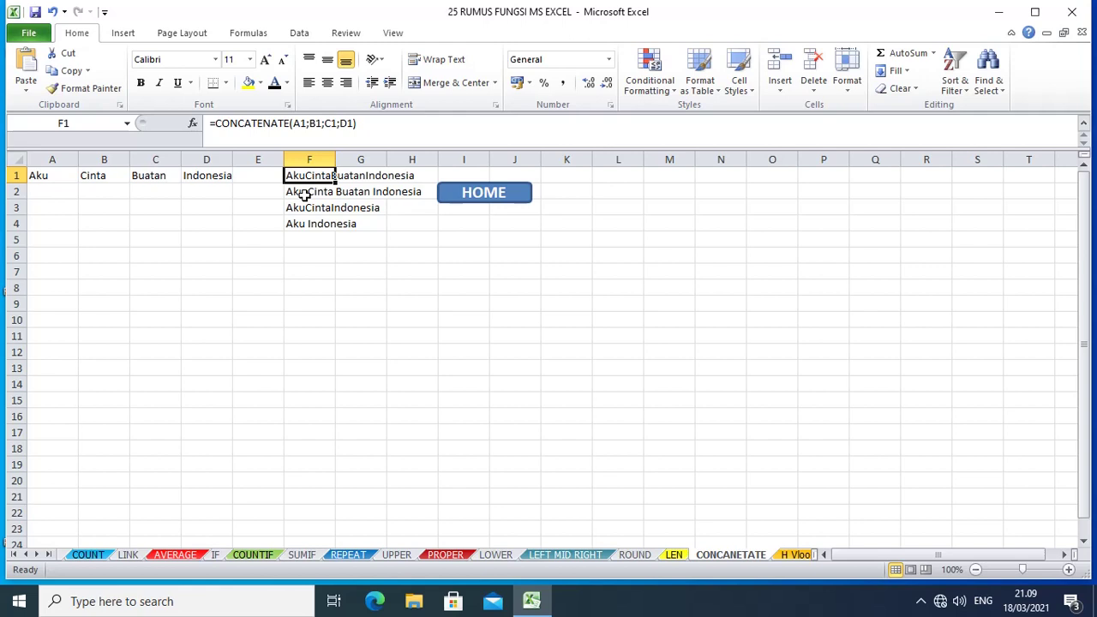
click(304, 195)
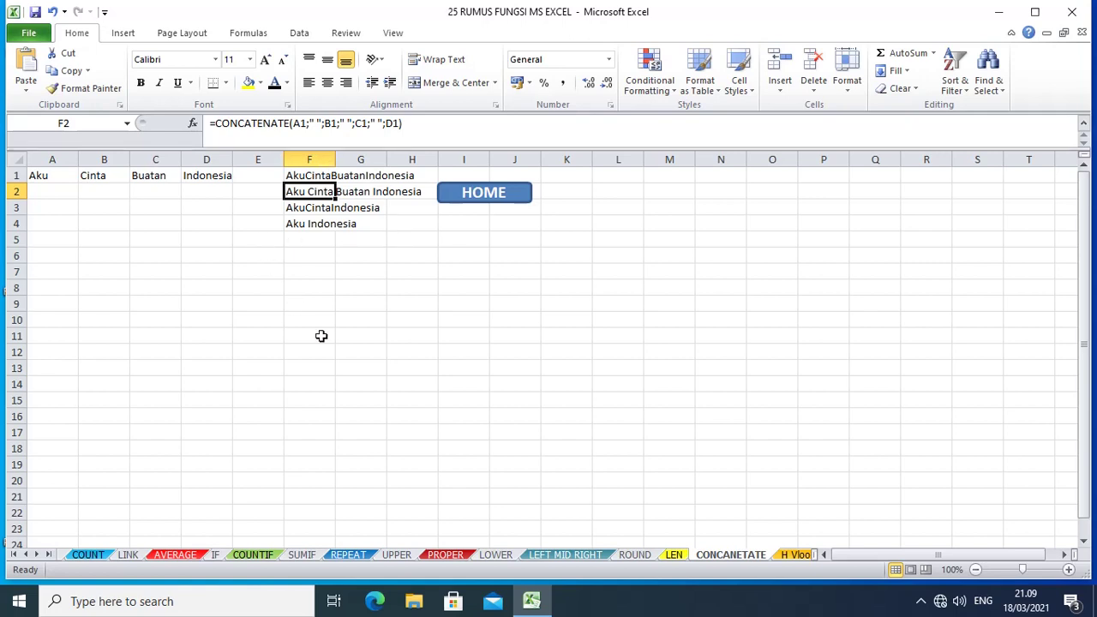
click(311, 209)
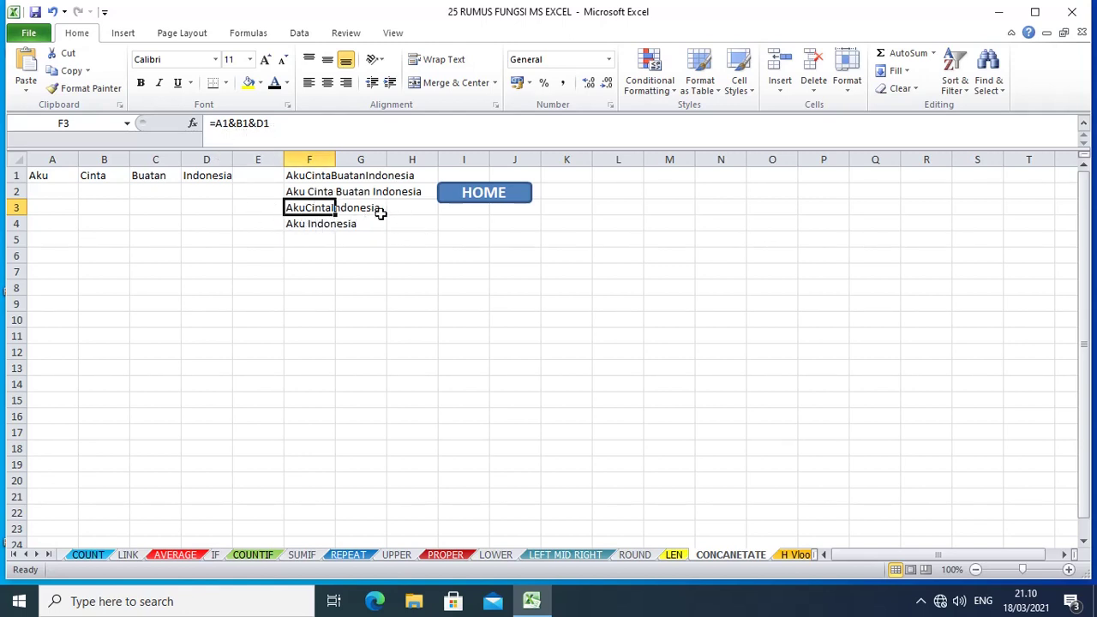
click(310, 229)
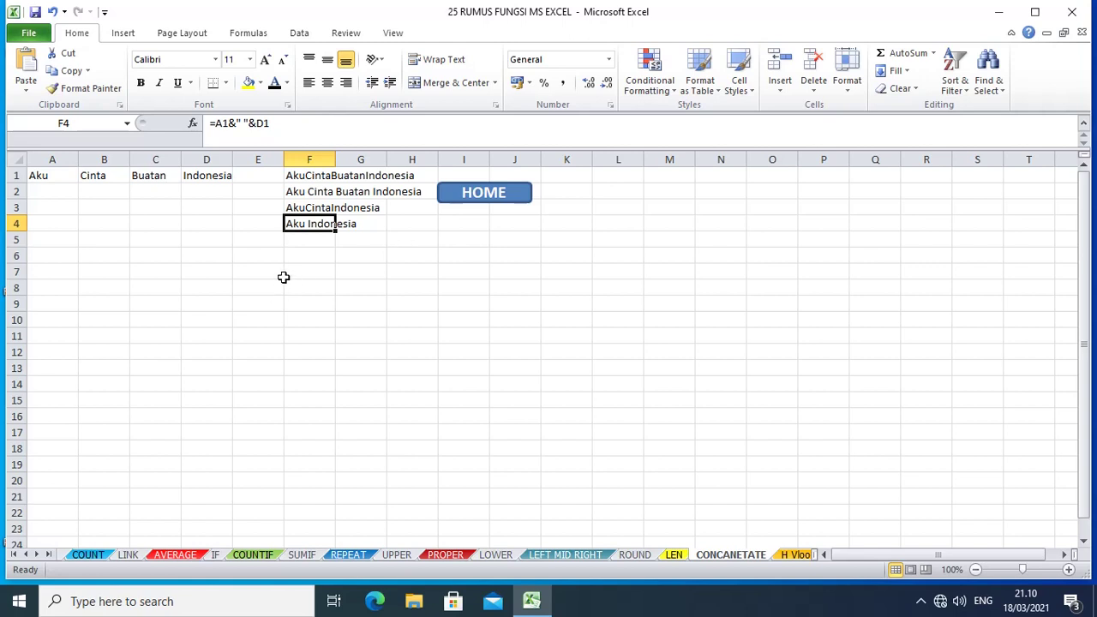
click(490, 195)
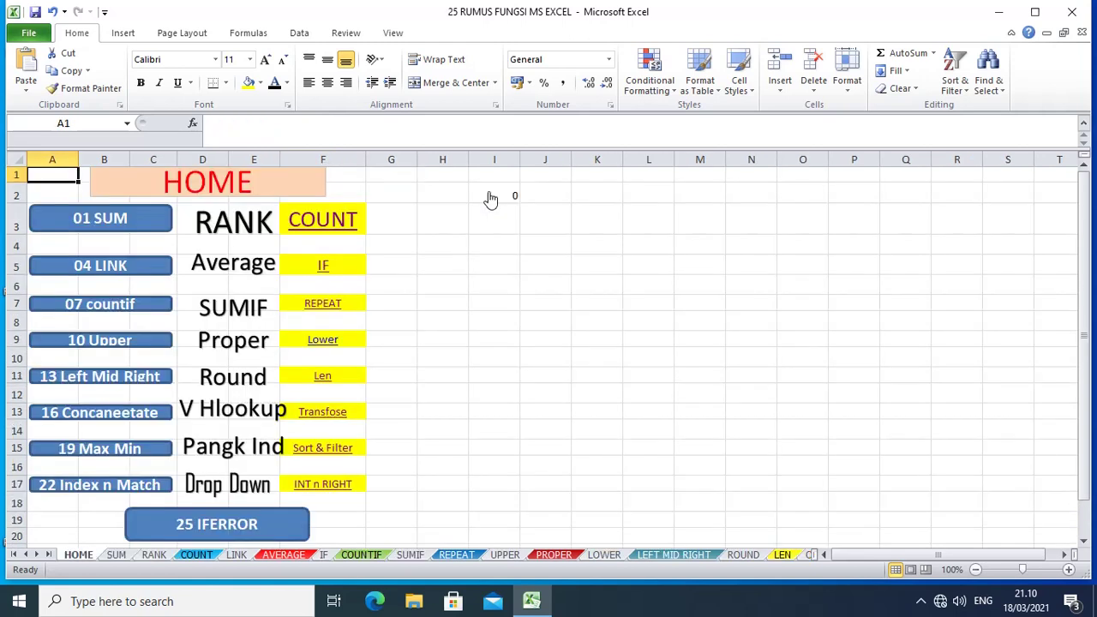
Step: Open the H Vlookup sheet and inspect code B in G3 and the HLOOKUP name formula in H3
click(807, 556)
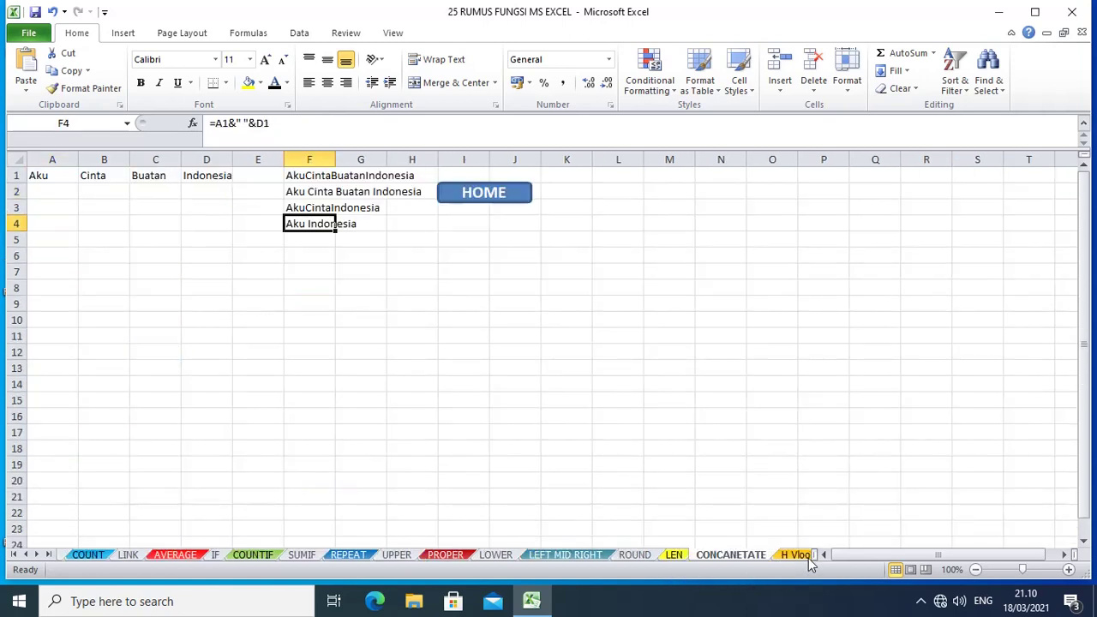
click(790, 557)
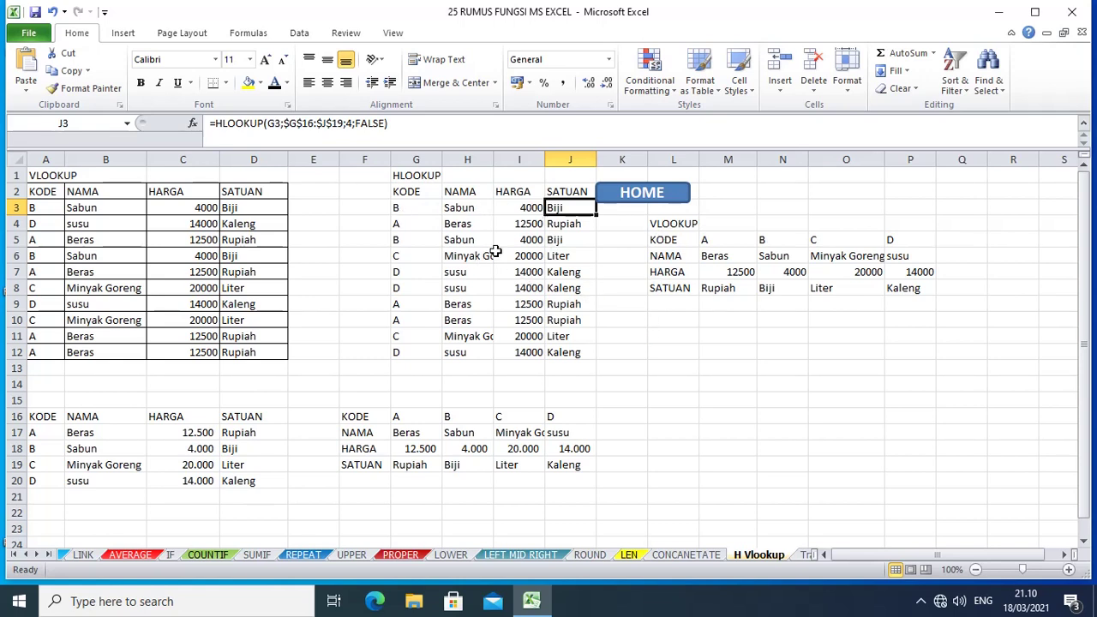
click(460, 208)
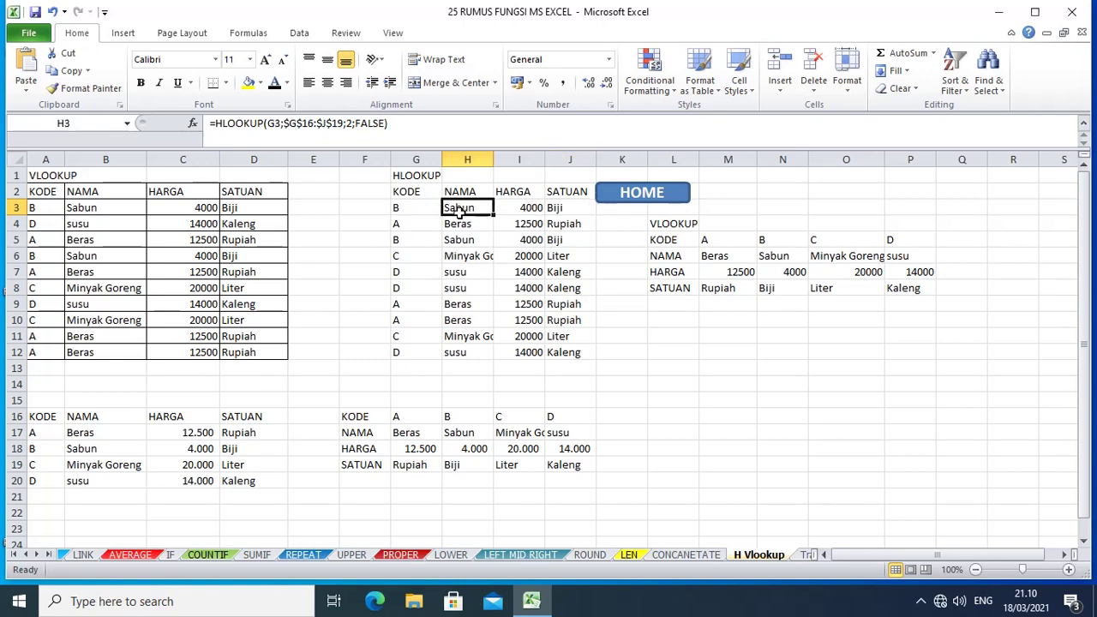
click(401, 190)
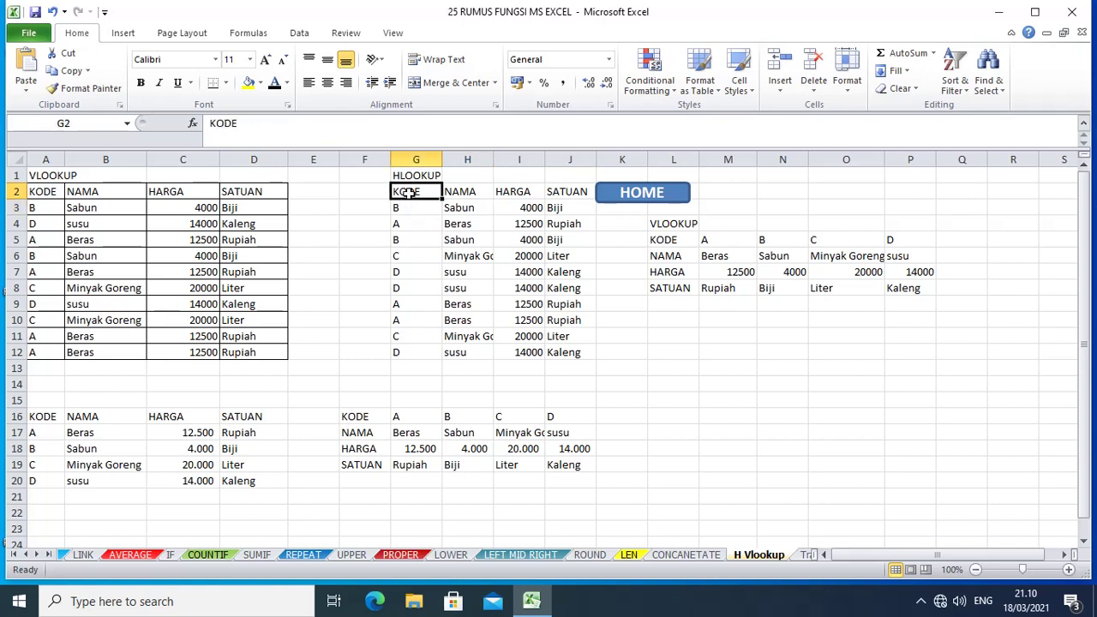
click(400, 210)
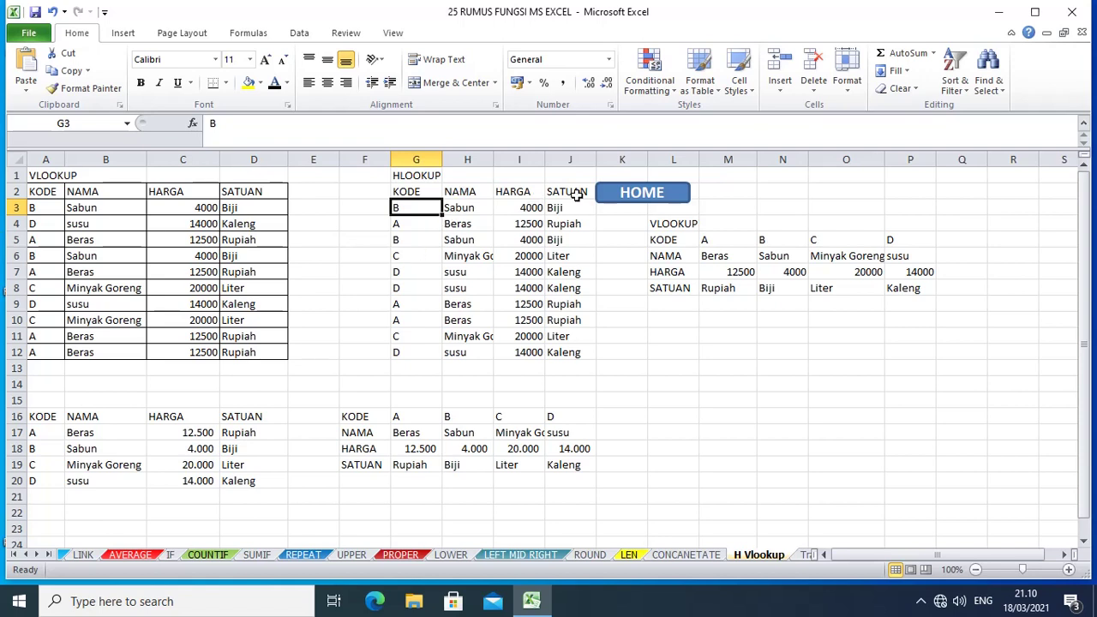
click(472, 213)
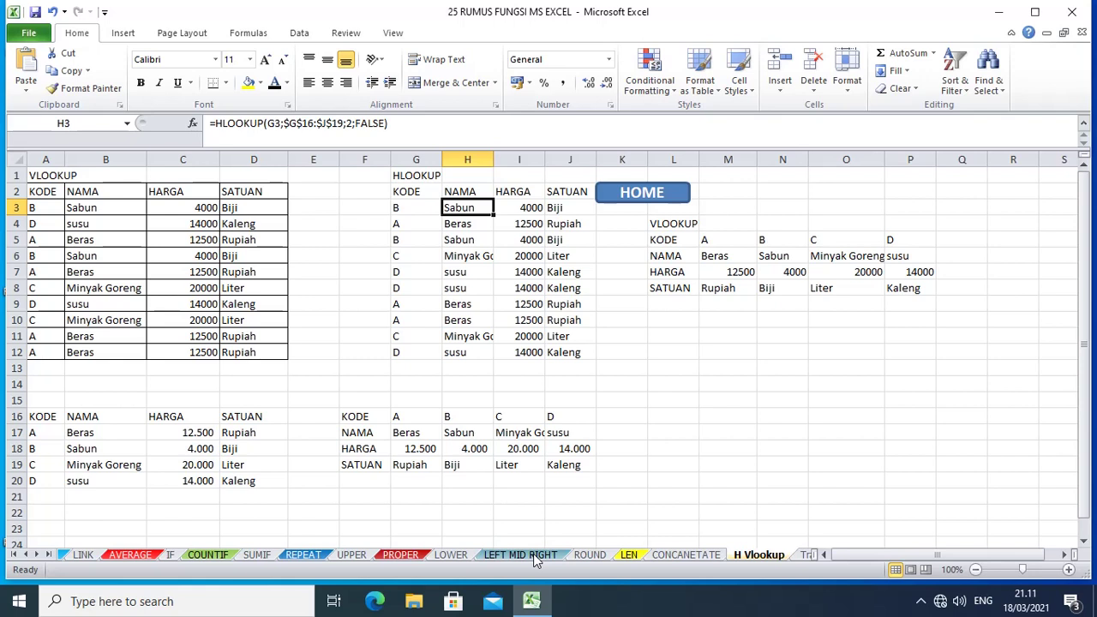
Step: Review the HLOOKUP price and unit formulas in I3 and J3, where J3 returns Biji
key(Right)
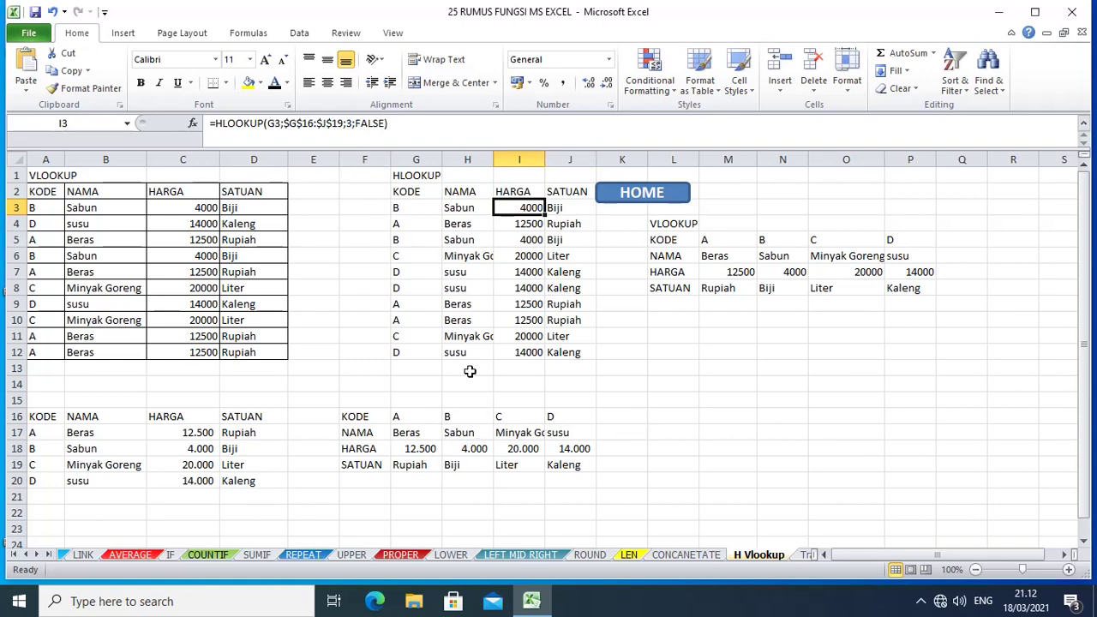
click(466, 207)
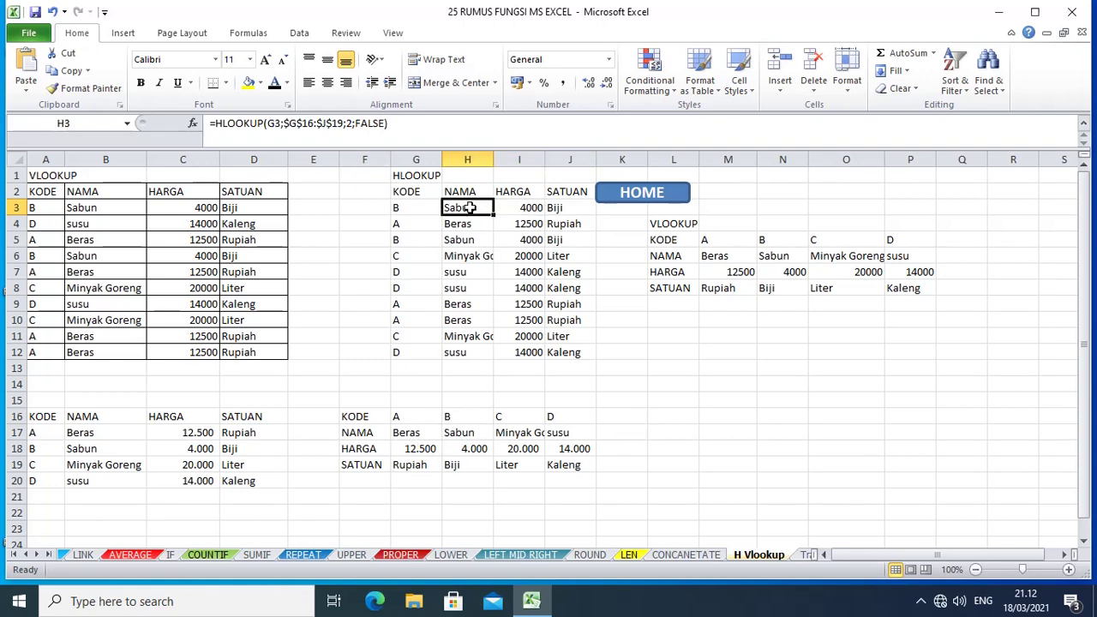
click(527, 208)
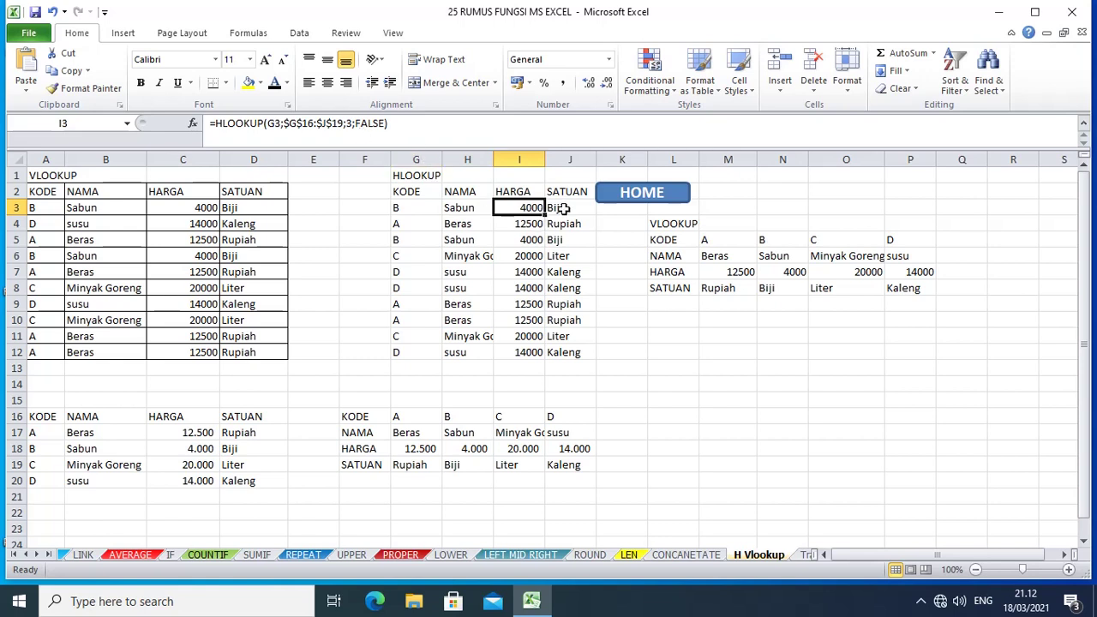
click(564, 209)
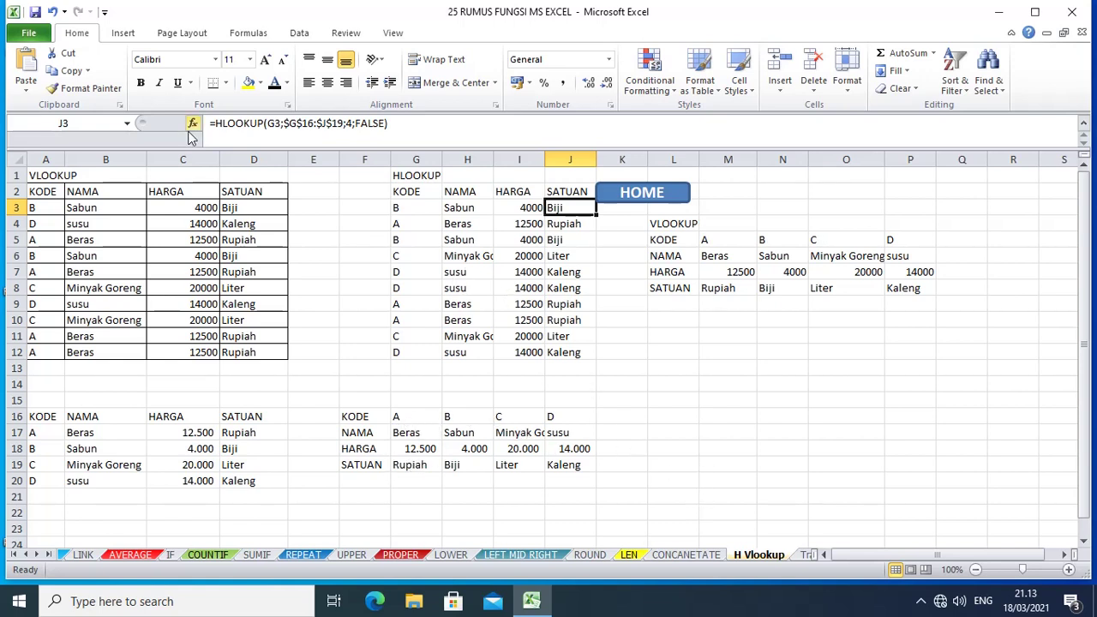
click(676, 224)
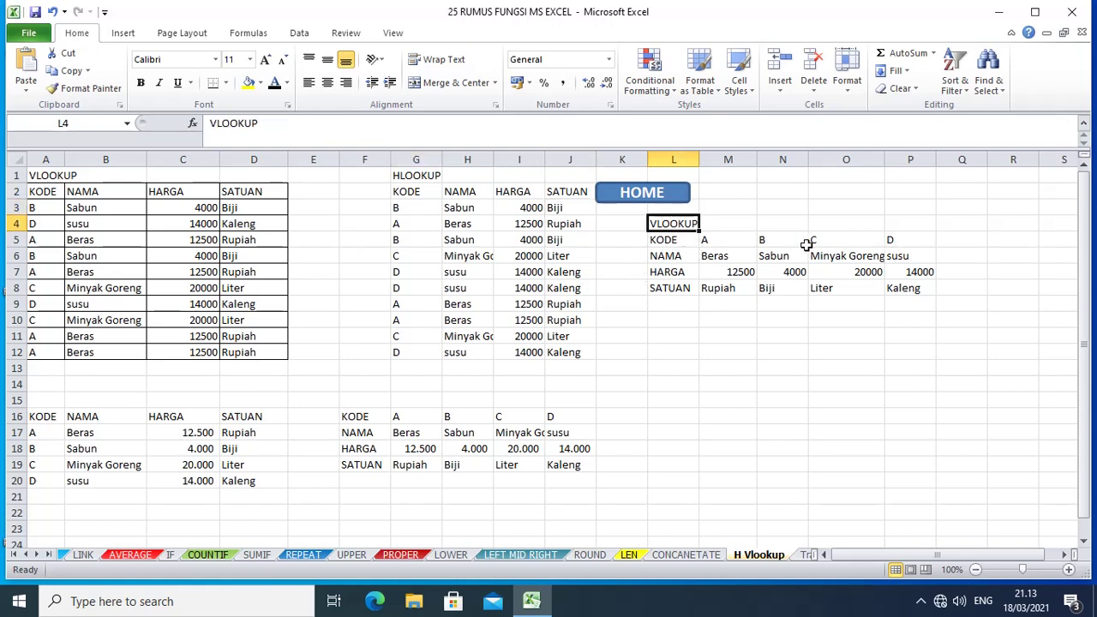
Step: Check that =VLOOKUP(M5;$A$17:$D$20;2;FALSE) in M6 returns Beras, then go back to HOME
click(718, 260)
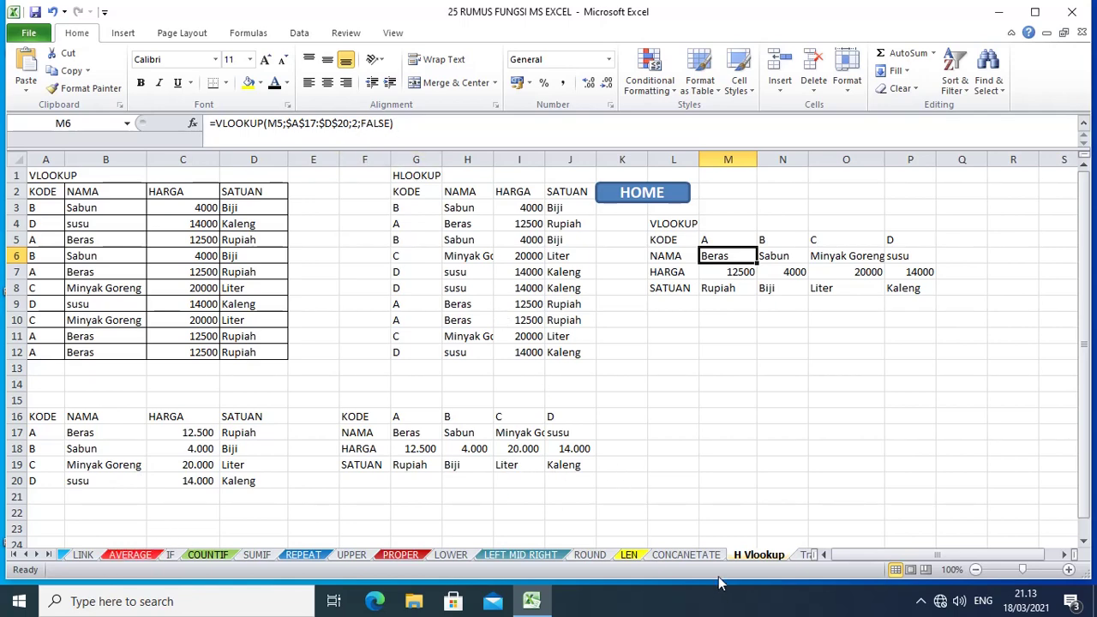
click(627, 189)
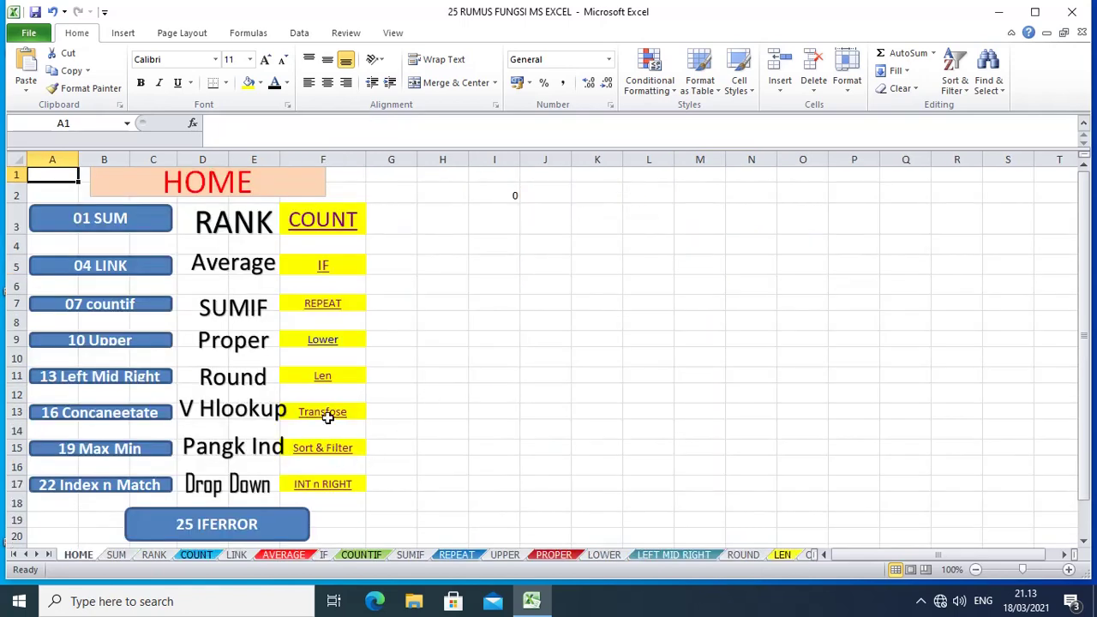
Step: On the Transpose sheet, copy the table A2:D6 and paste it transposed at F7:J10
click(326, 413)
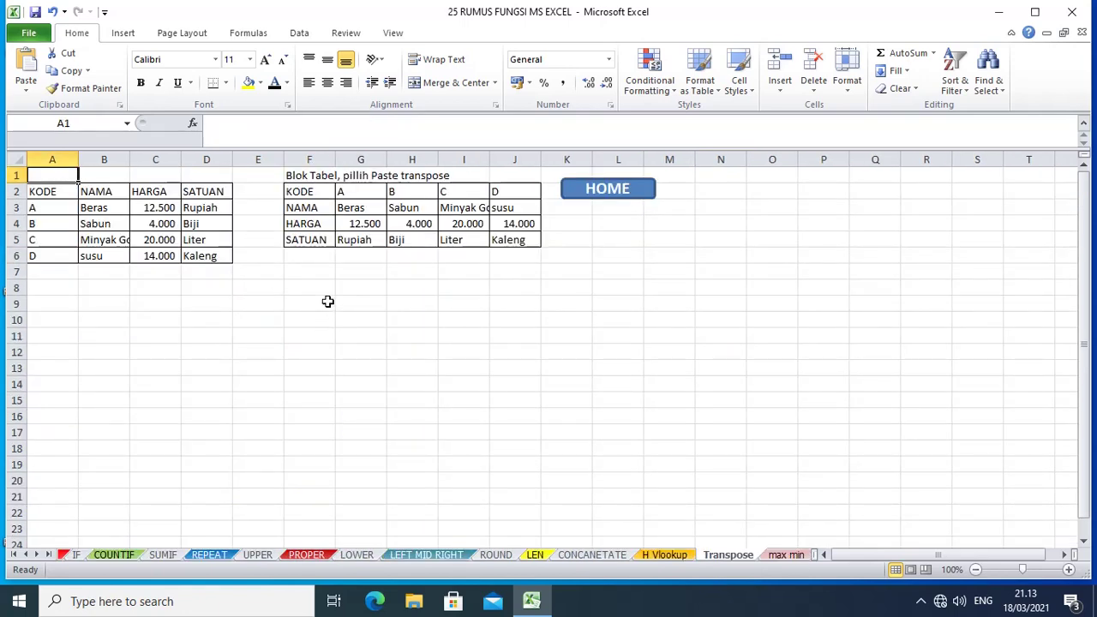
click(311, 270)
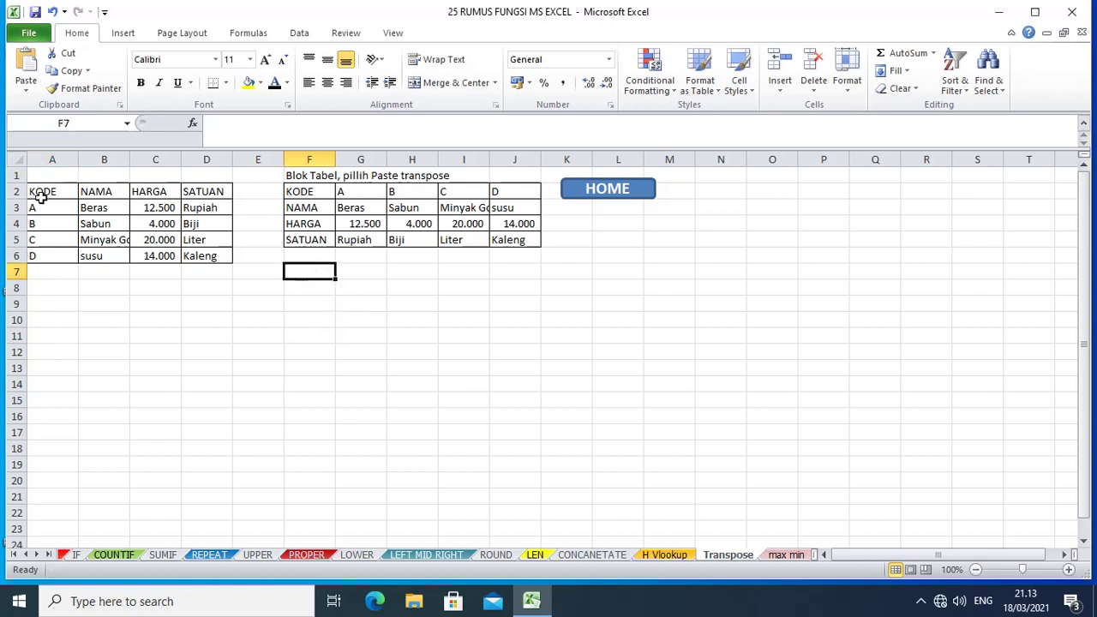
mouse_move(34, 192)
mouse_down()
mouse_move(214, 243)
mouse_move(214, 255)
mouse_up()
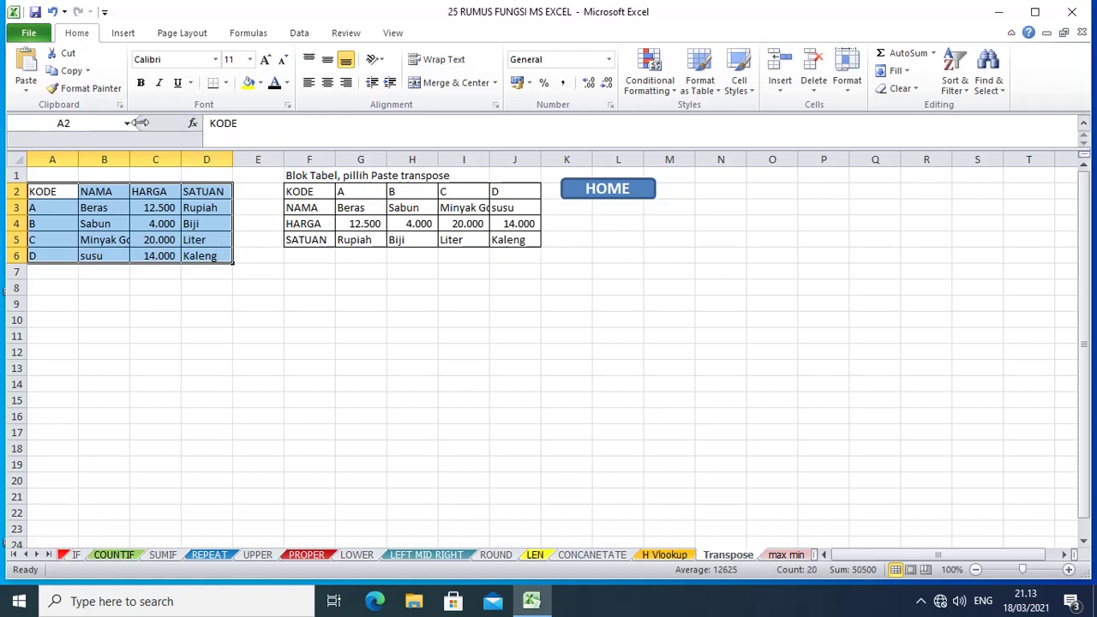
click(55, 74)
click(310, 270)
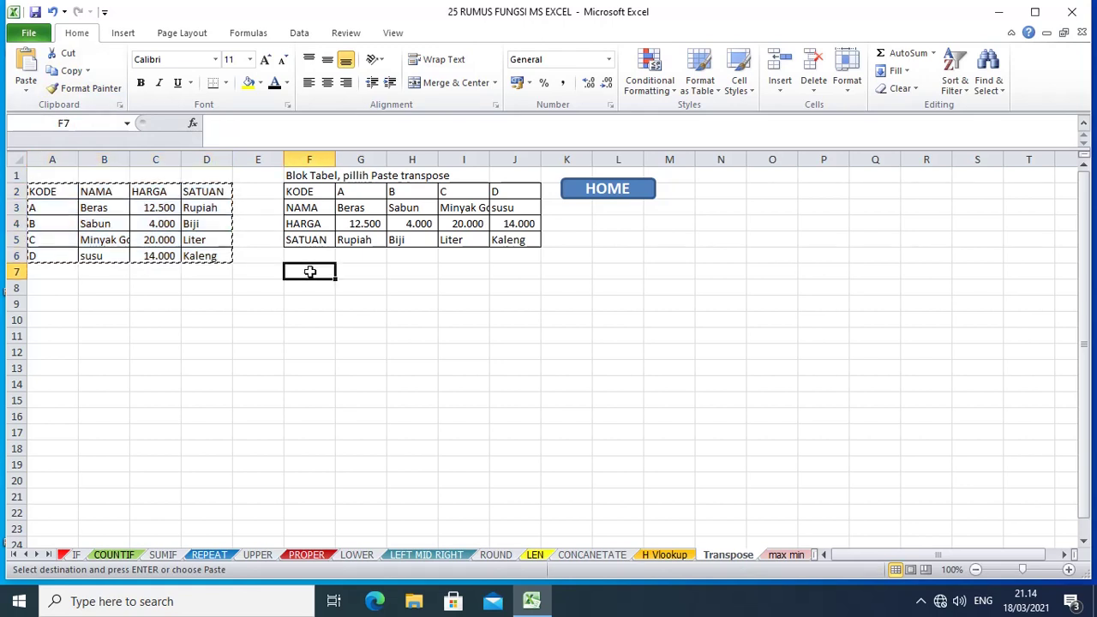
click(25, 91)
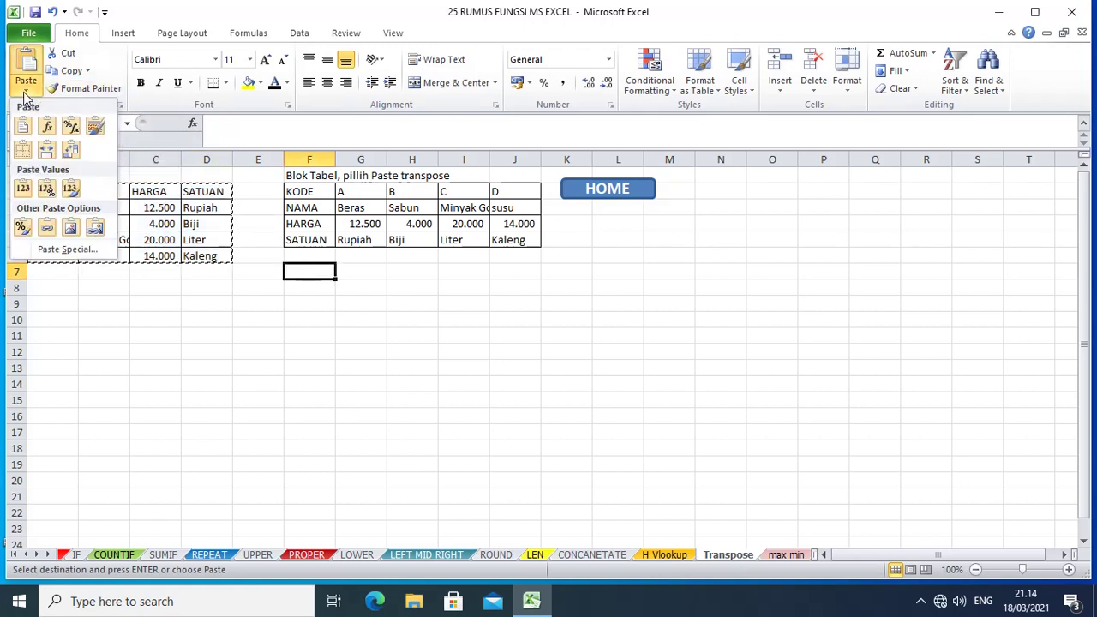
click(69, 249)
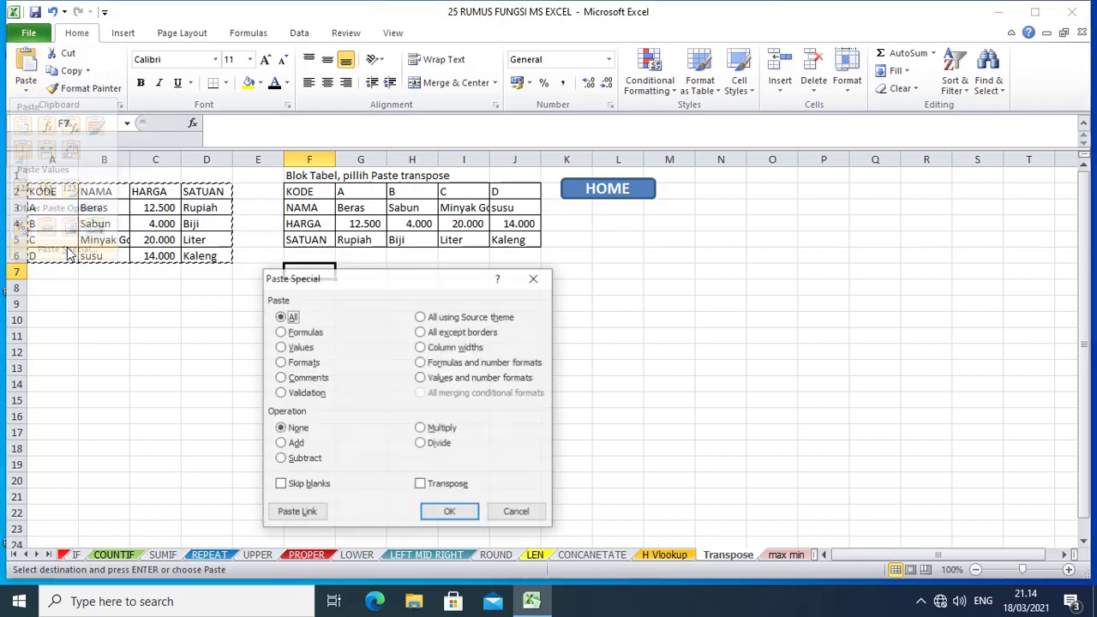
click(421, 485)
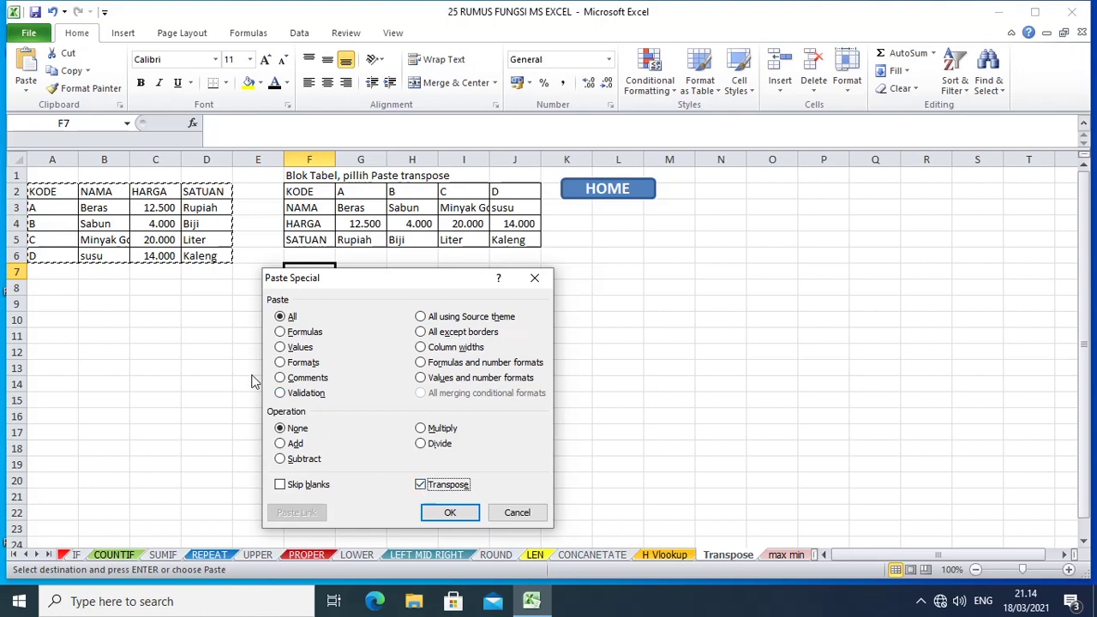
click(448, 513)
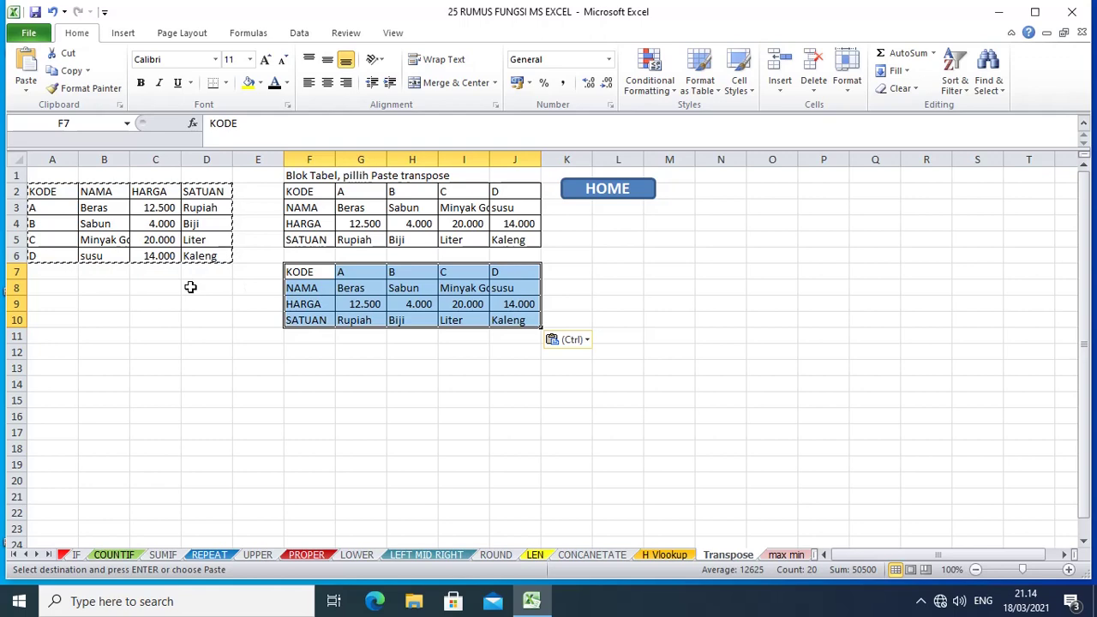
key(Escape)
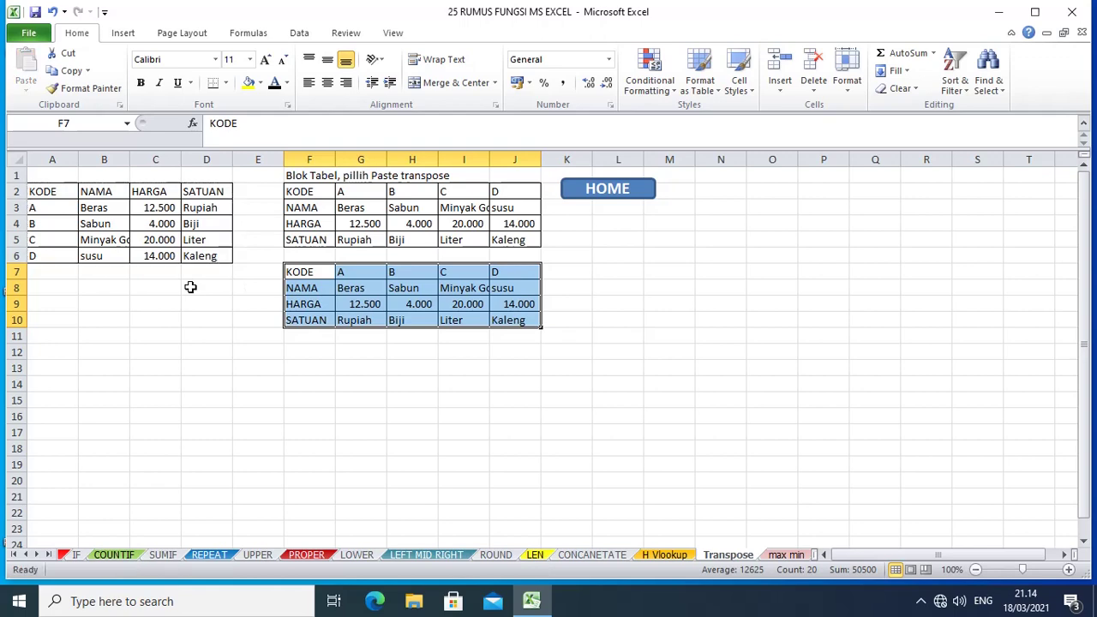
click(605, 188)
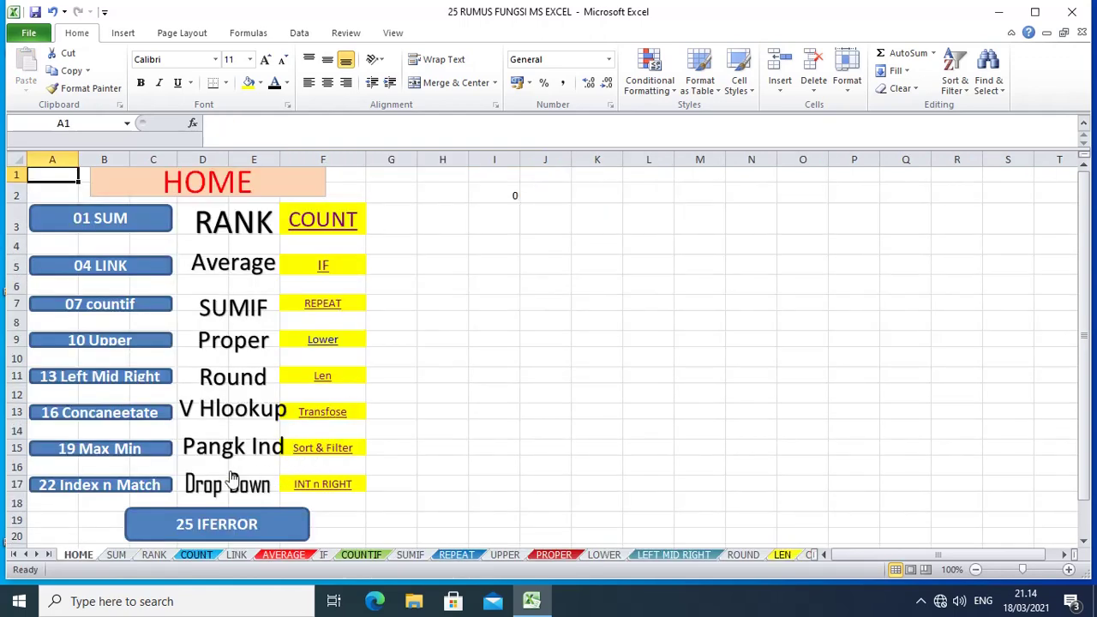
Step: Open the max min sheet and check =MAX(A1:A10) giving 99 and =MIN(A1:A10) giving 11
click(102, 449)
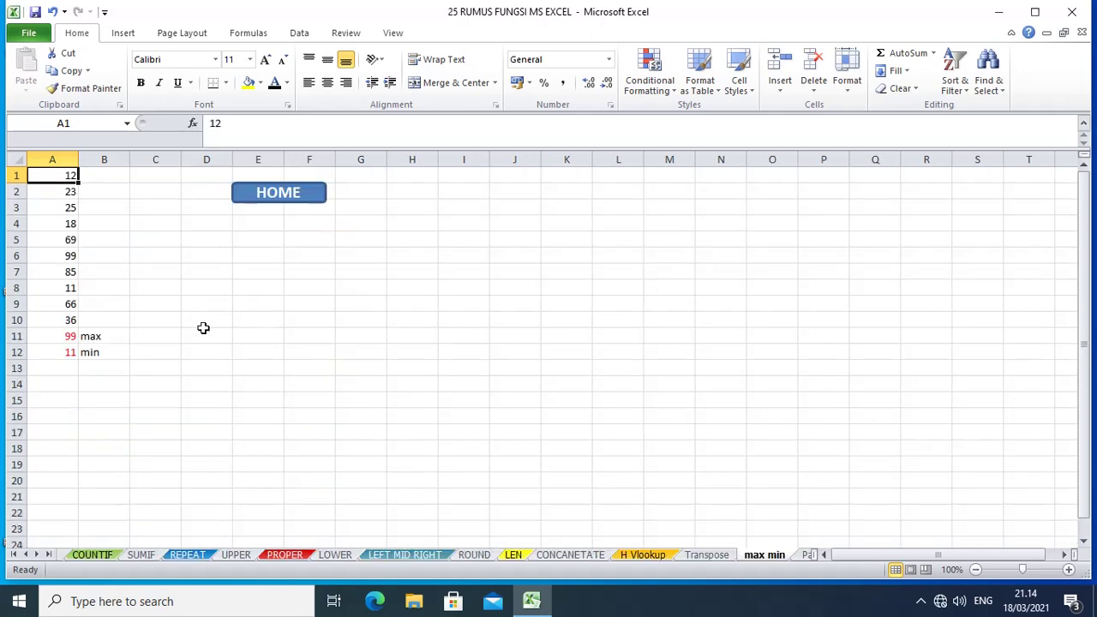
click(101, 338)
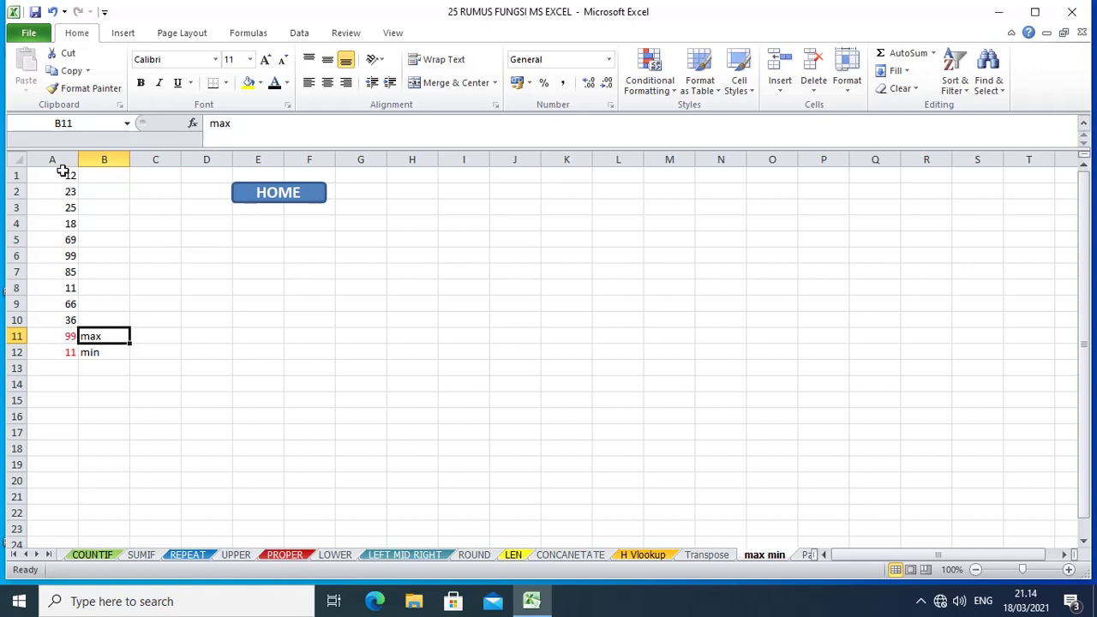
click(68, 341)
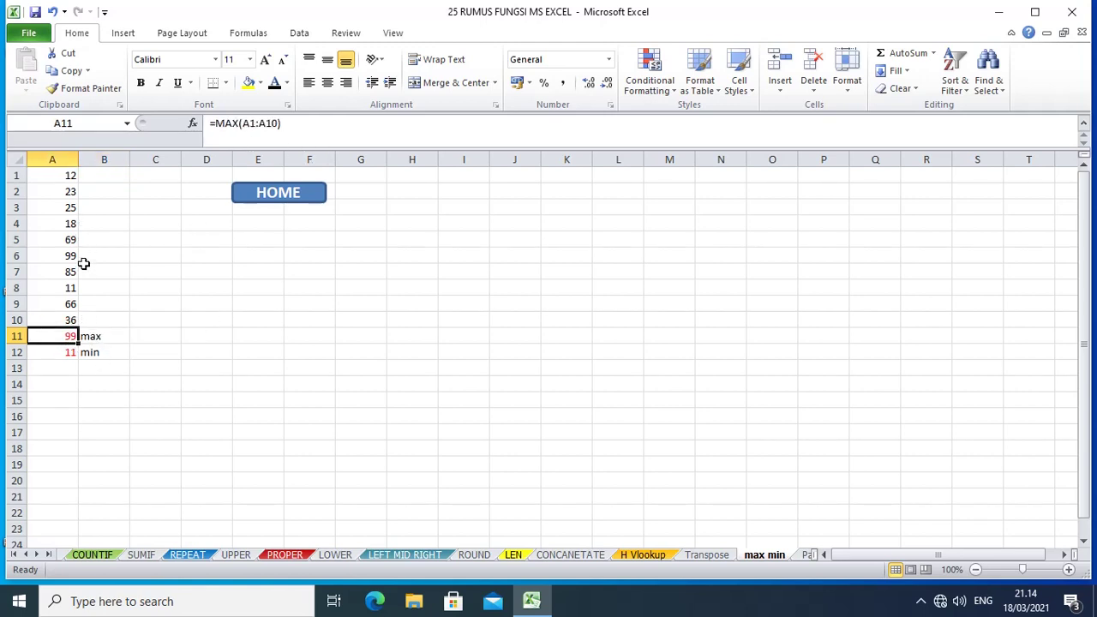
click(65, 357)
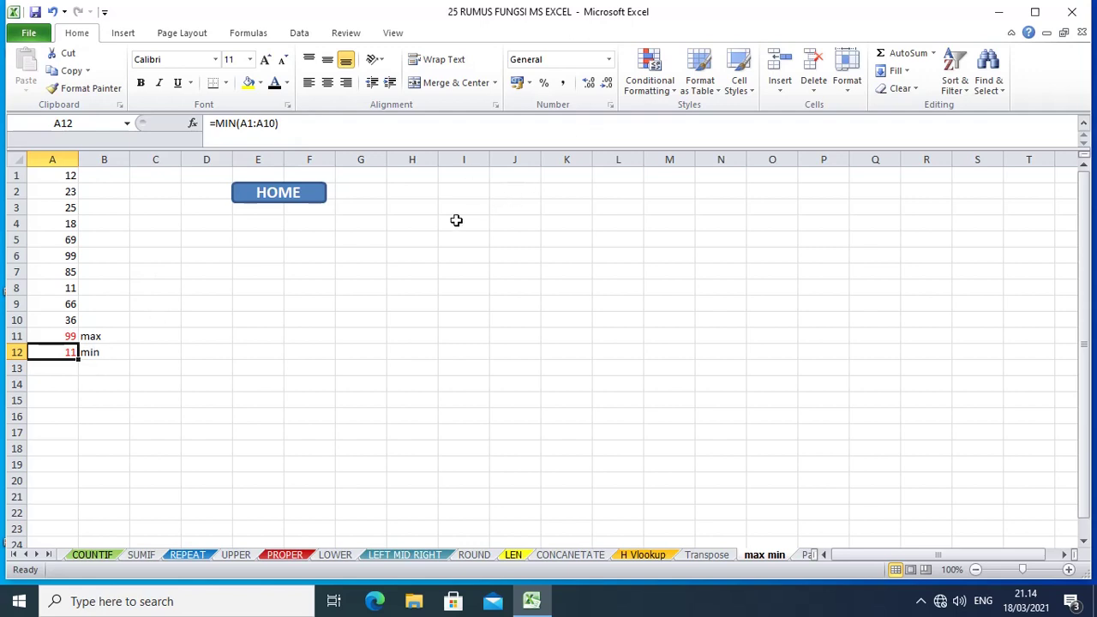
Step: Open the Pangkat Index sheet and enter x² in E1 with the 2 superscripted
click(290, 196)
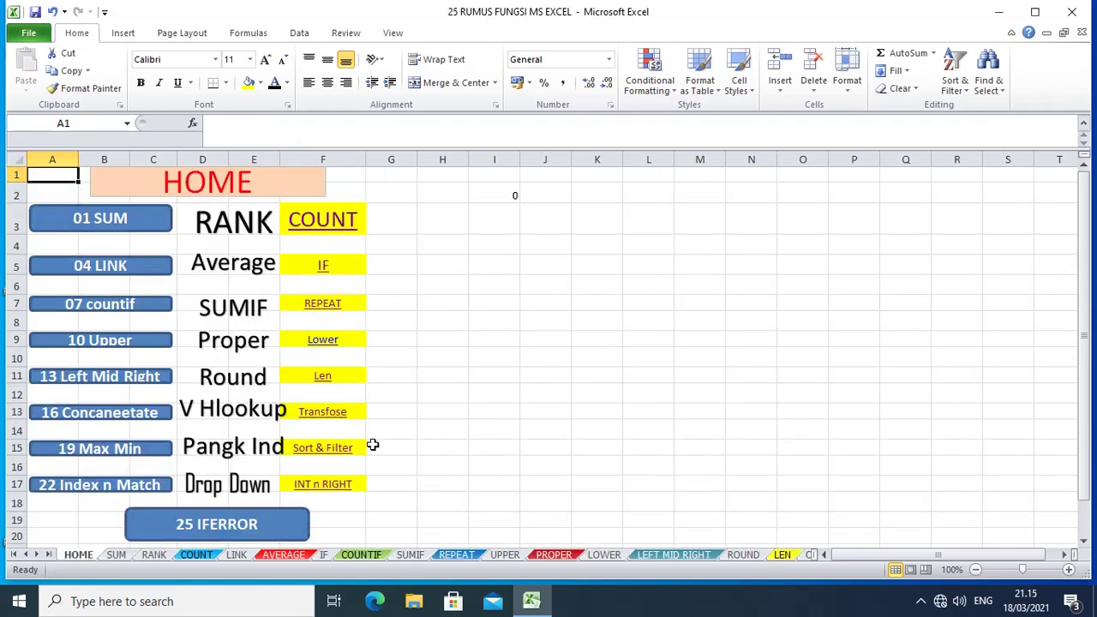
mouse_move(232, 447)
click(212, 454)
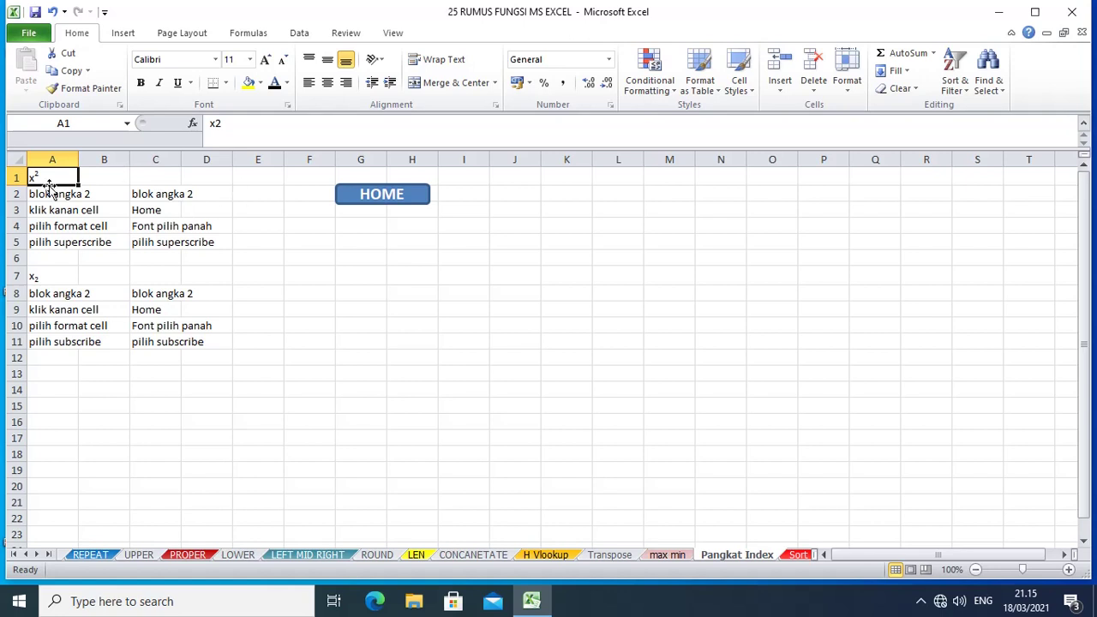
click(269, 177)
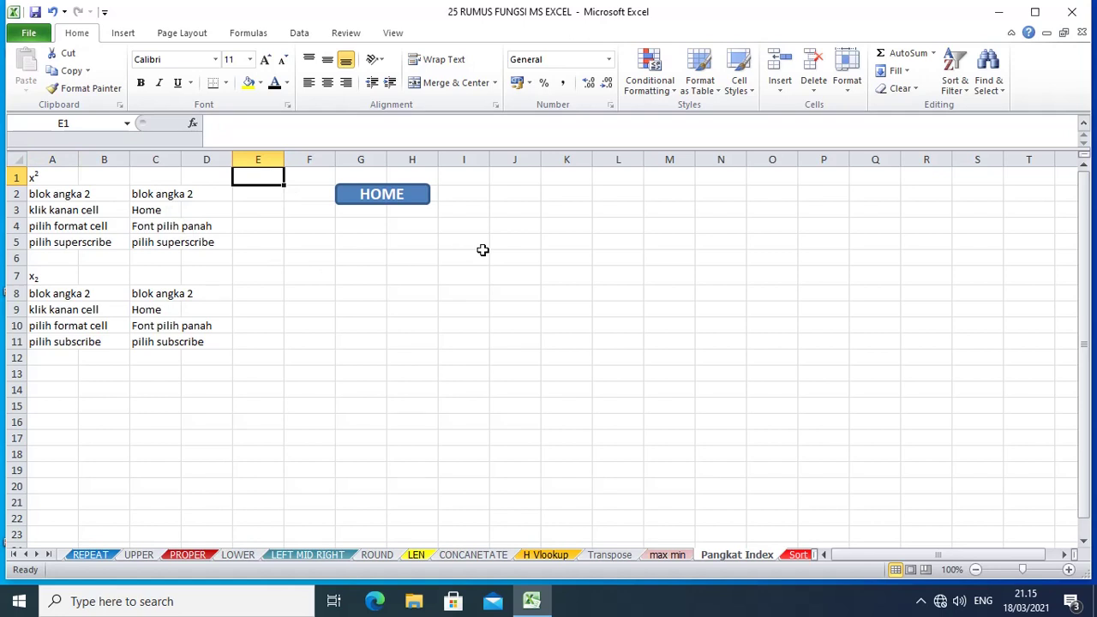
text(x2)
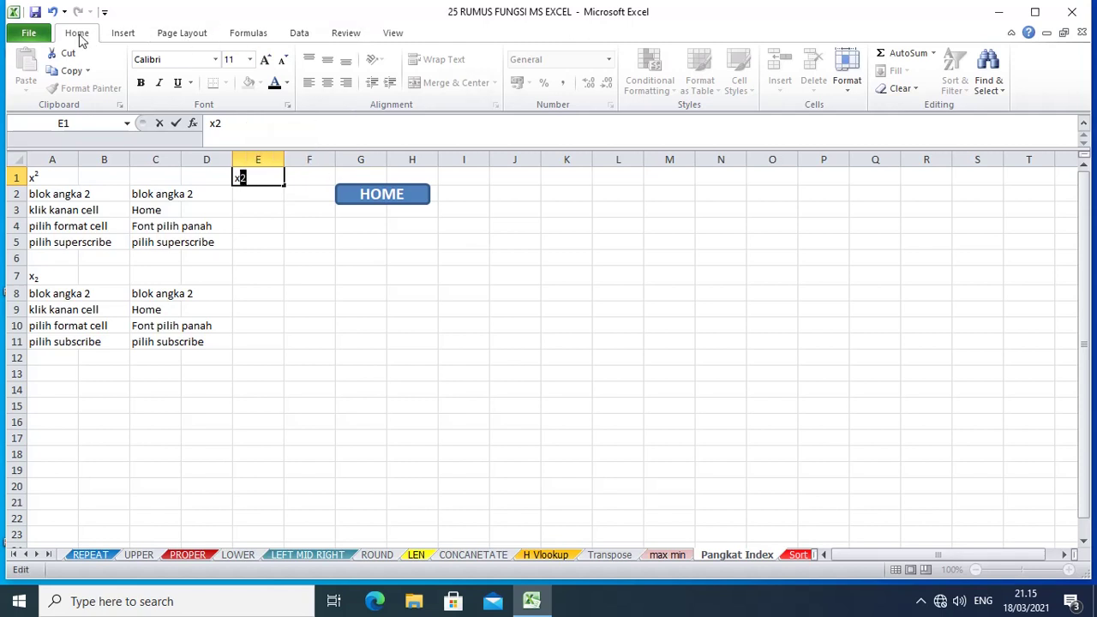
click(288, 105)
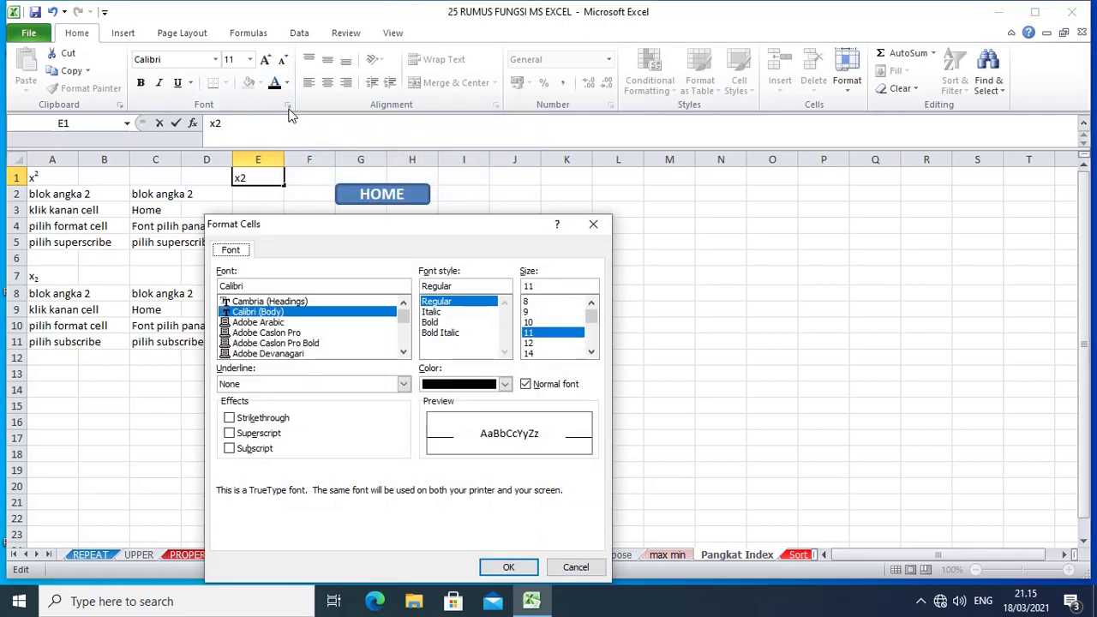
click(230, 434)
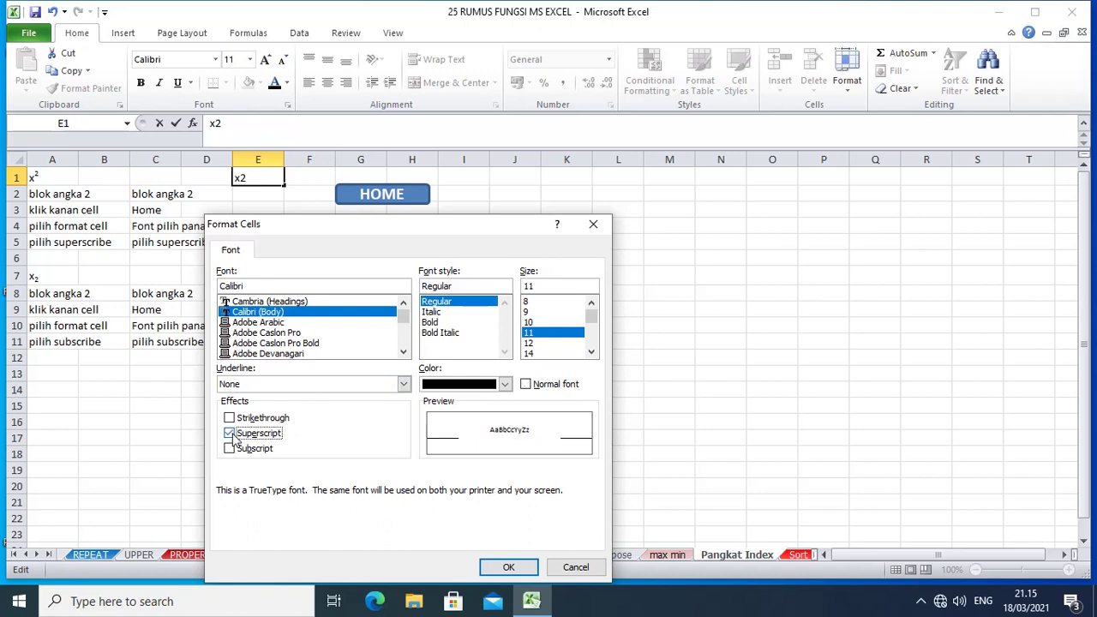
click(509, 567)
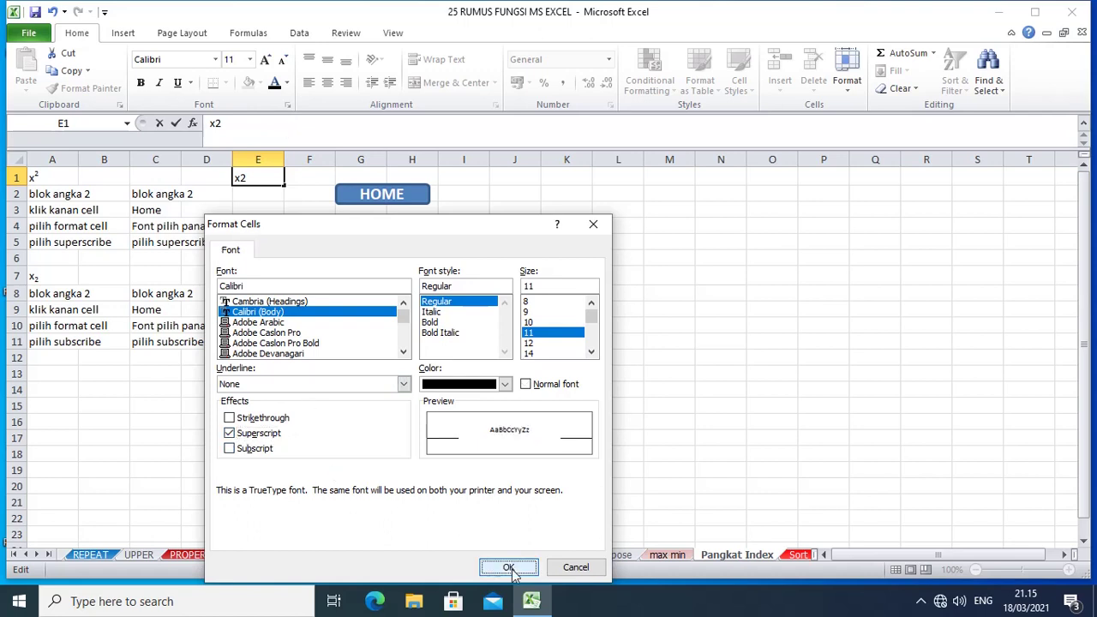
key(Return)
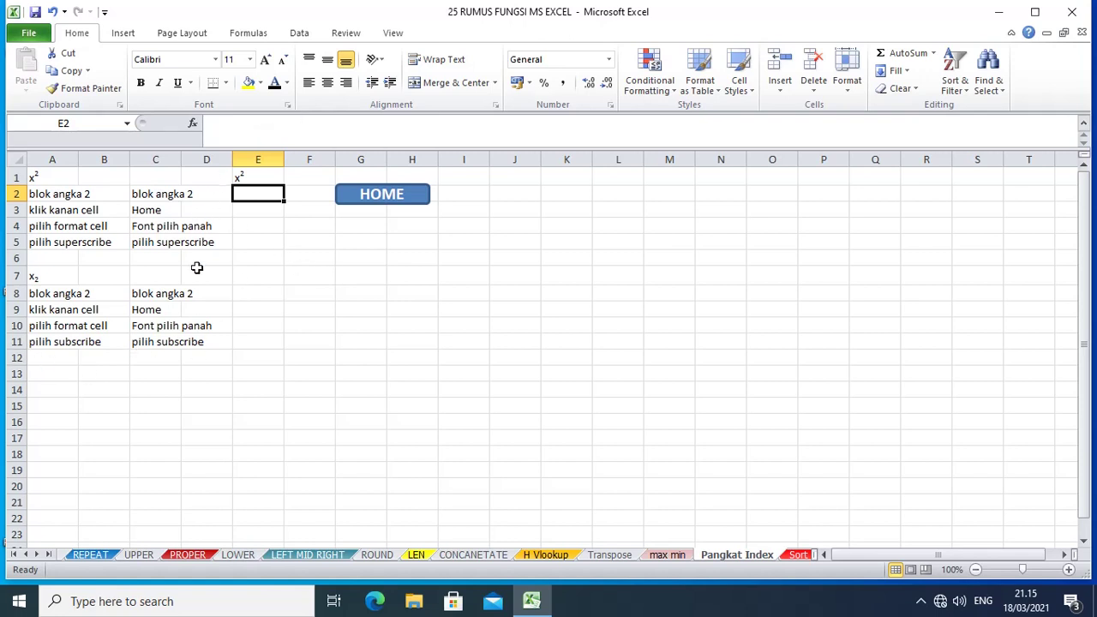
Step: Enter x₂ in E7 with the 2 formatted as subscript
click(264, 300)
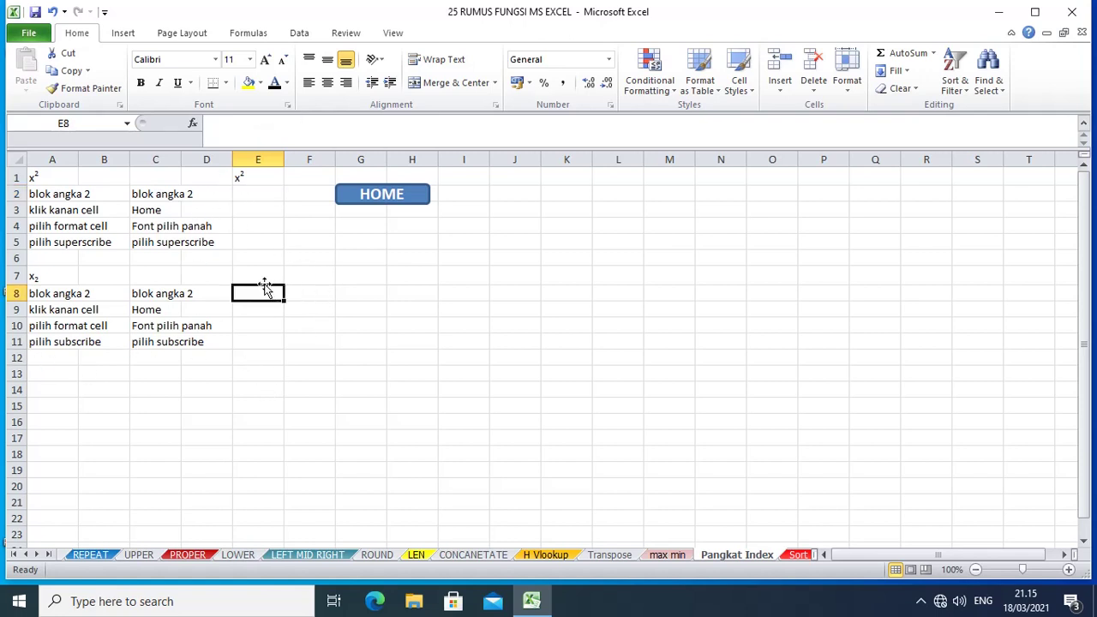
click(264, 279)
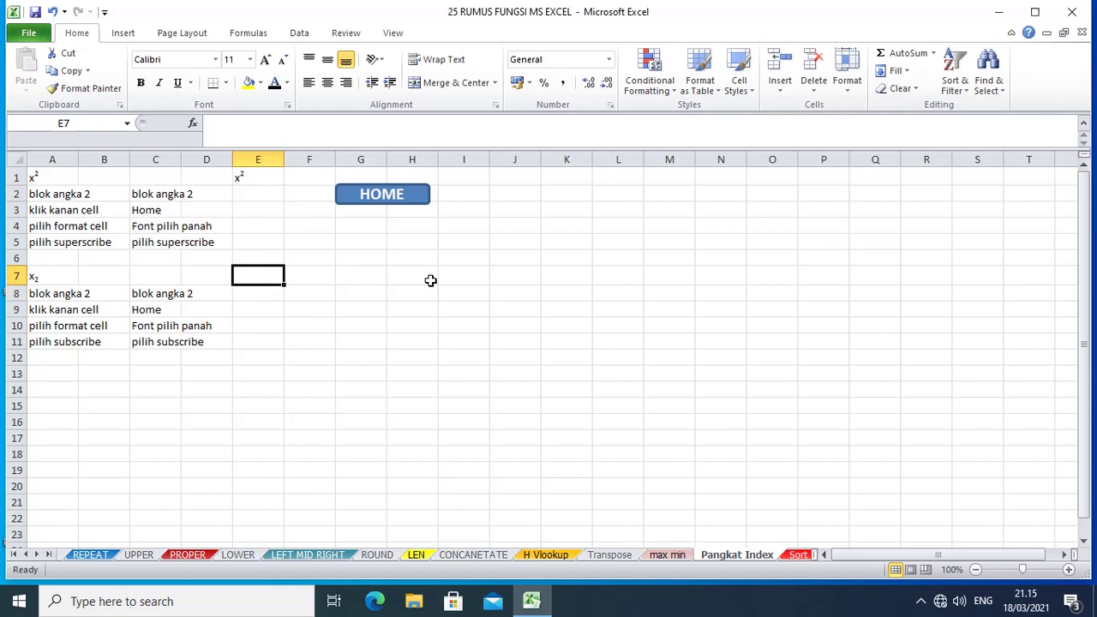
text(x2)
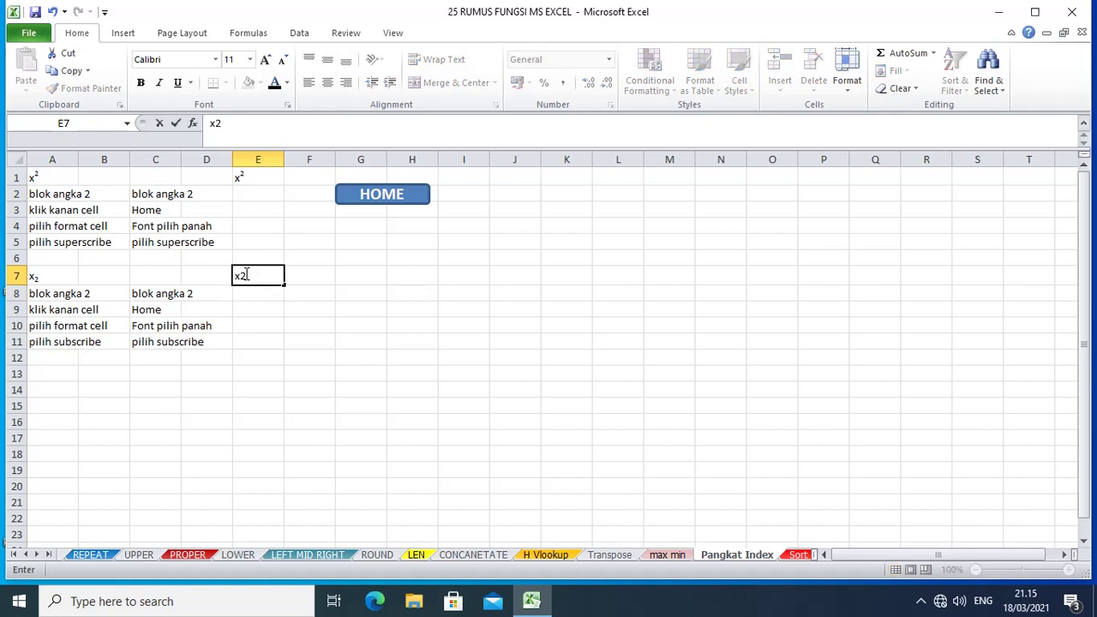
drag(241, 275, 246, 275)
click(289, 105)
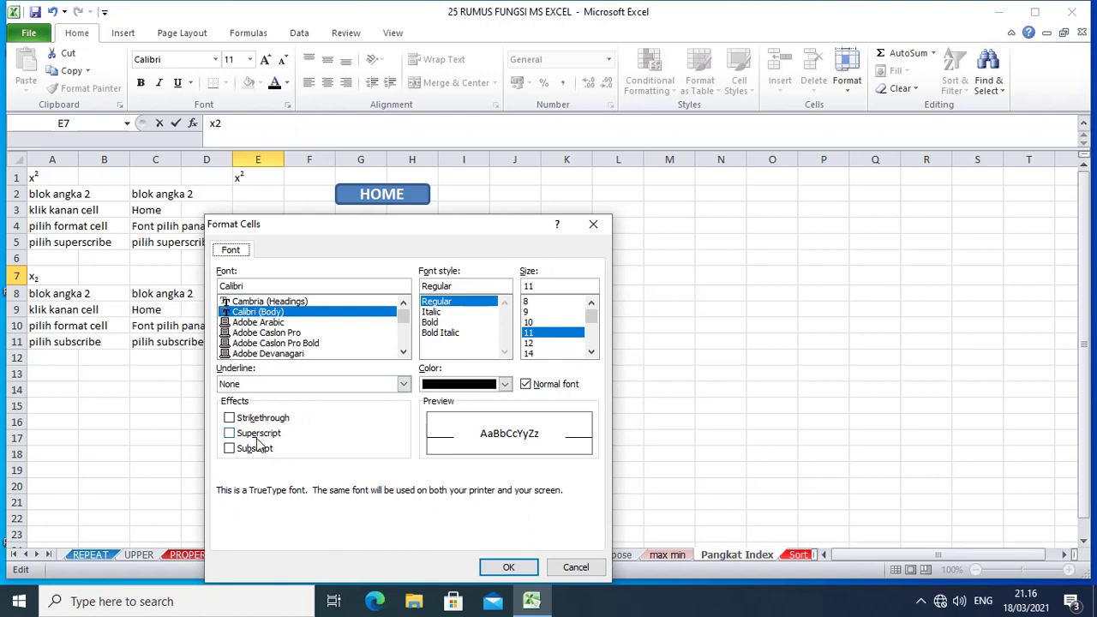
click(229, 449)
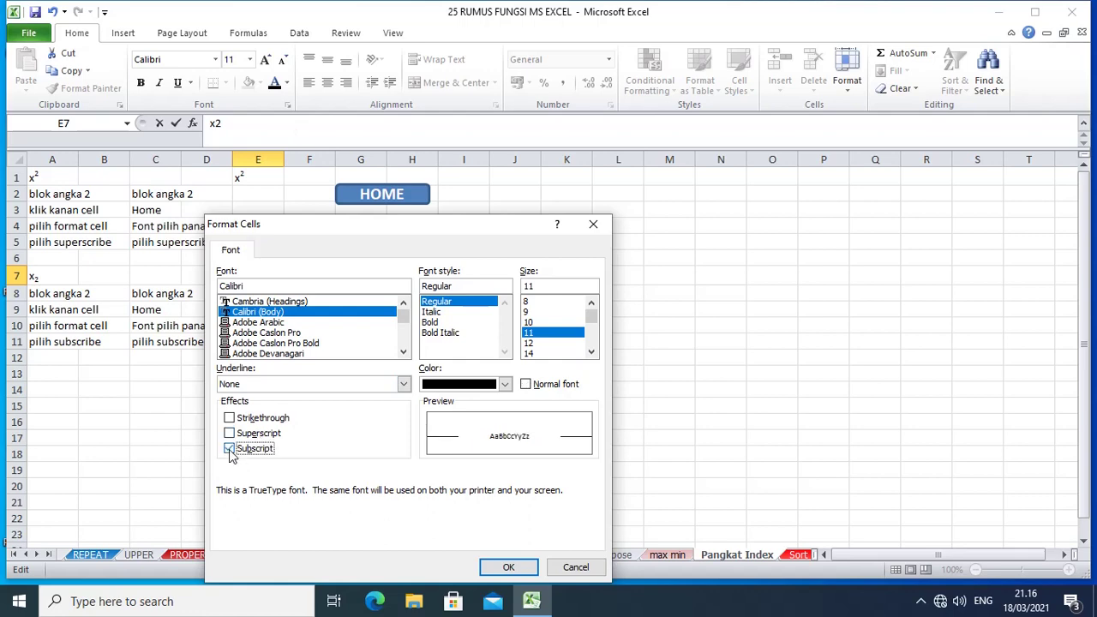
click(509, 568)
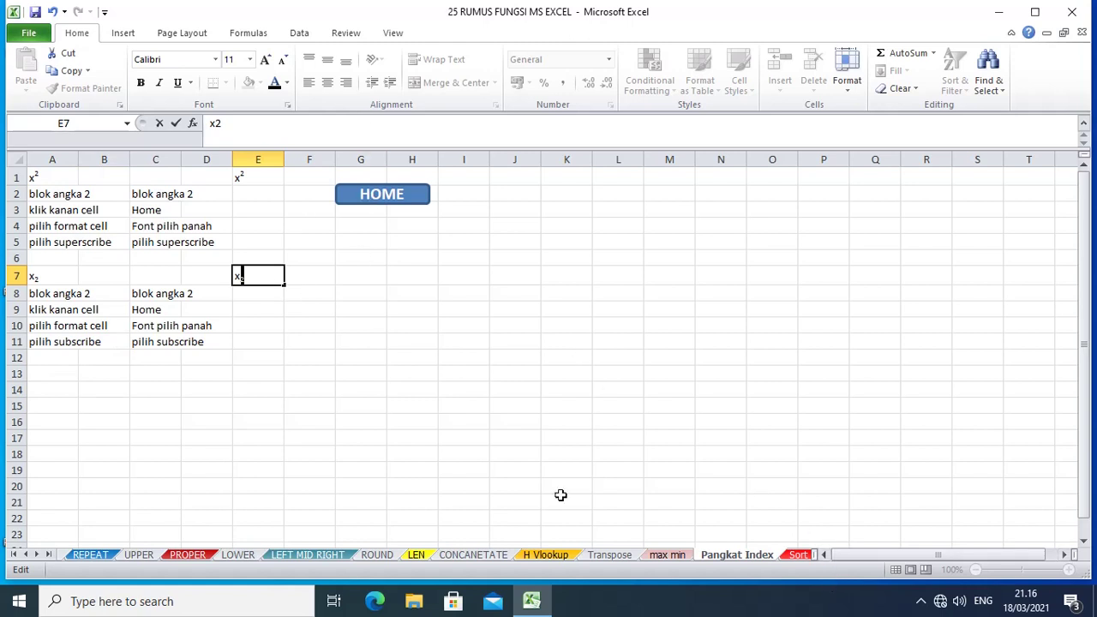
click(384, 196)
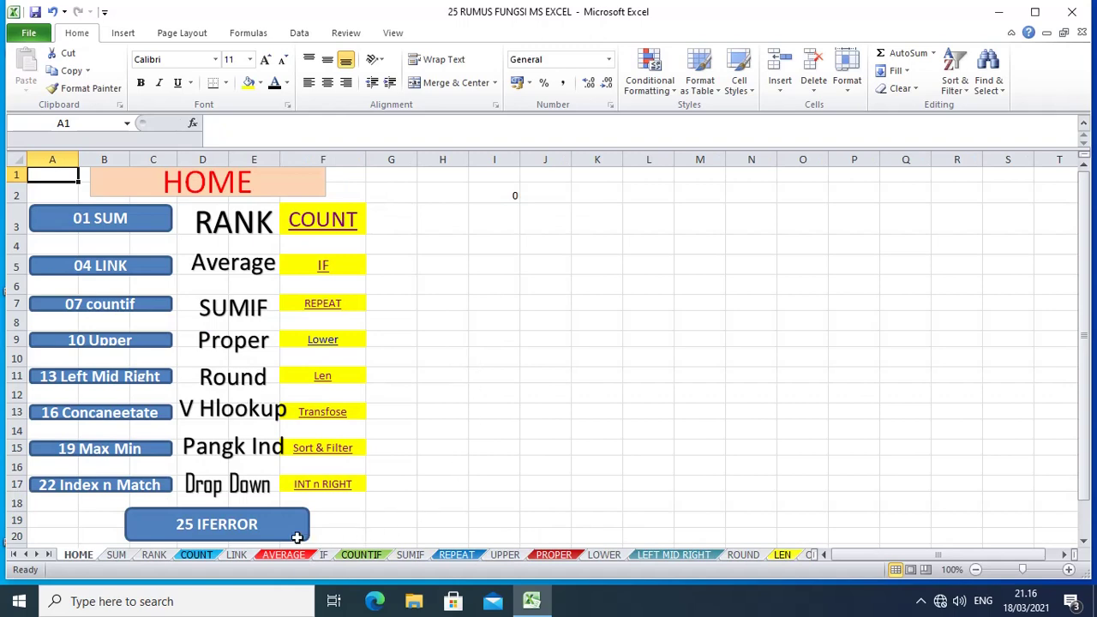
Step: Open the Sort & Filter sheet and select the teacher list A4:C57
click(320, 452)
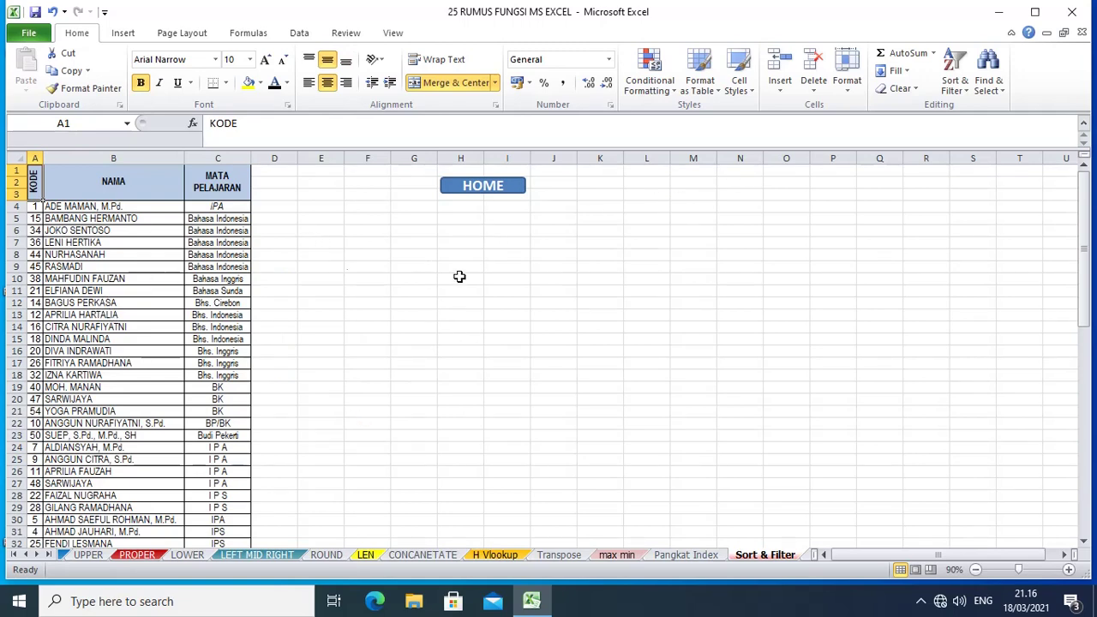
click(28, 206)
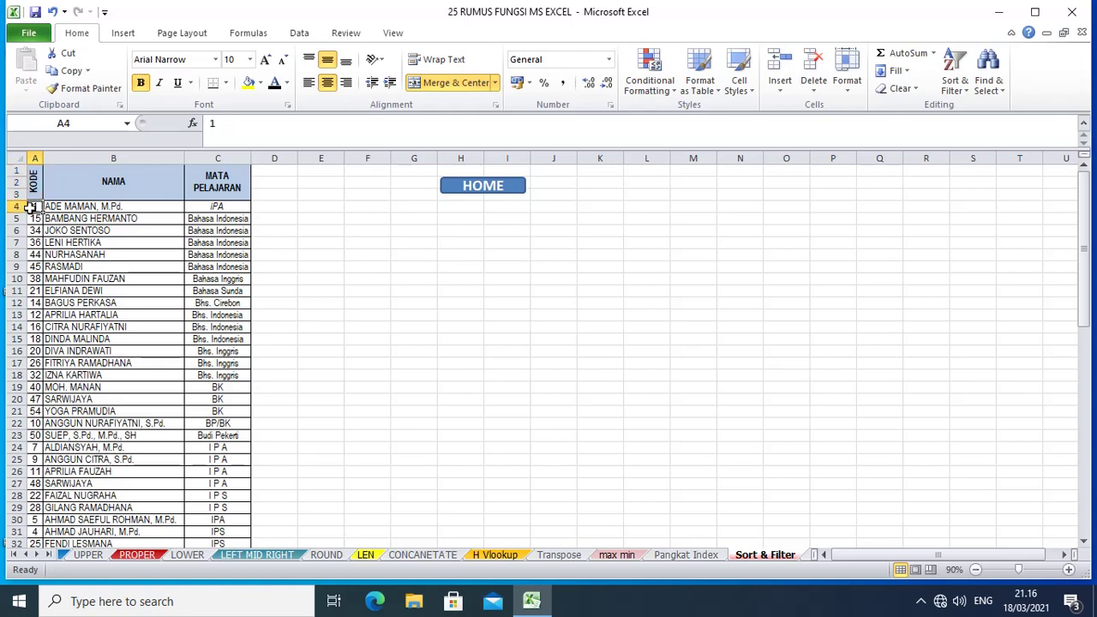
scroll(84, 304, down, 4)
scroll(88, 307, down, 2)
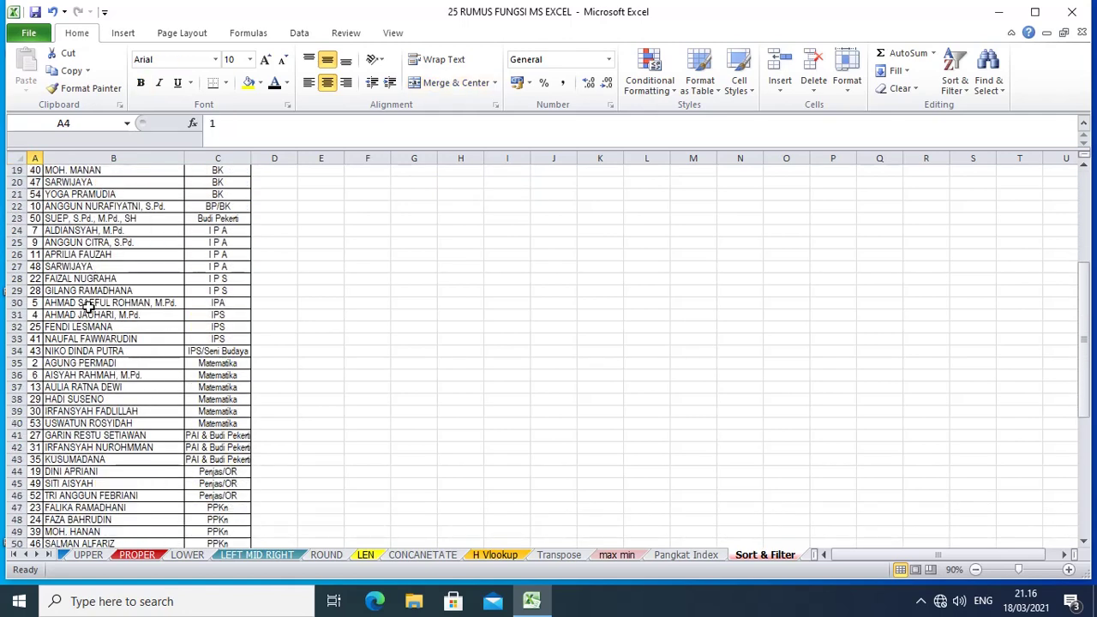
scroll(88, 306, down, 2)
scroll(88, 307, down, 3)
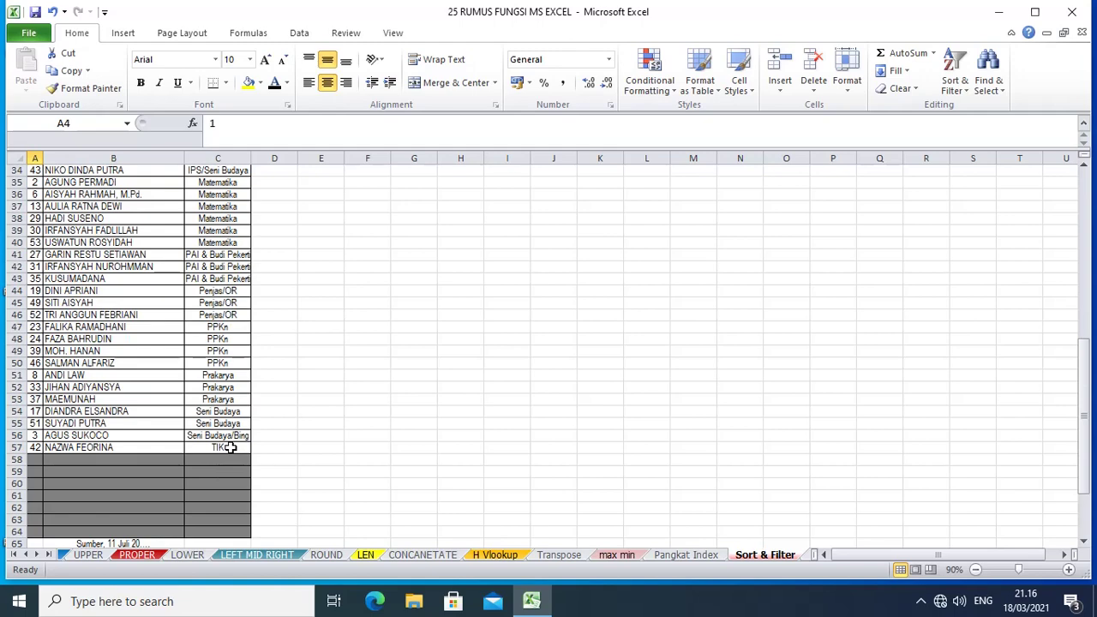
shift+click(230, 447)
scroll(340, 306, up, 2)
scroll(340, 306, up, 5)
scroll(341, 306, up, 3)
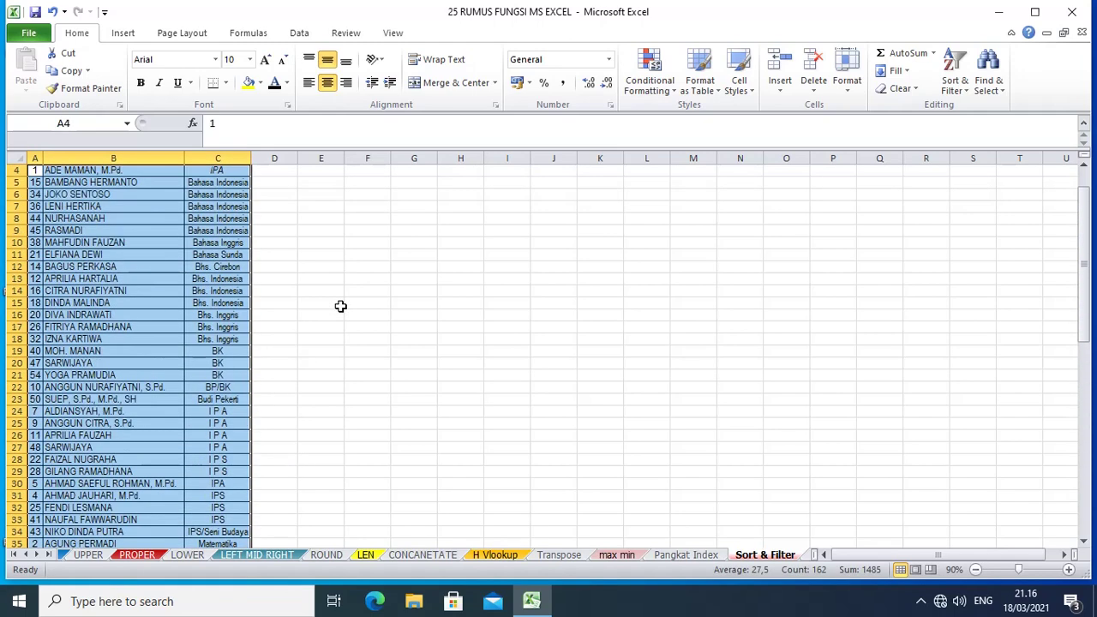
scroll(341, 306, up, 1)
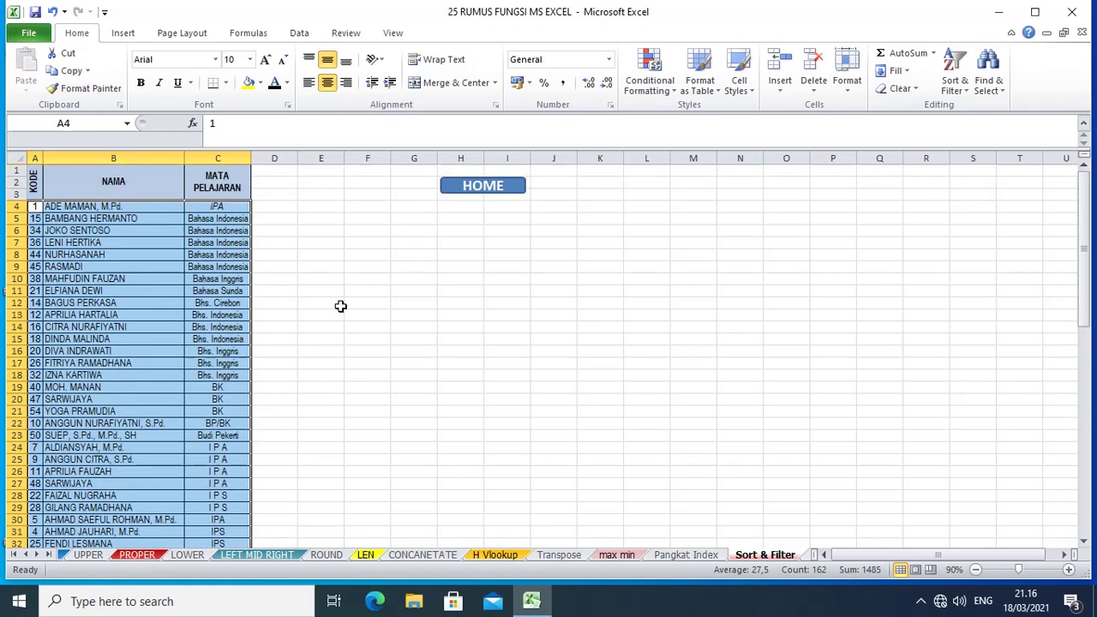
Step: Sort the teacher list by KODE from smallest to largest
click(966, 94)
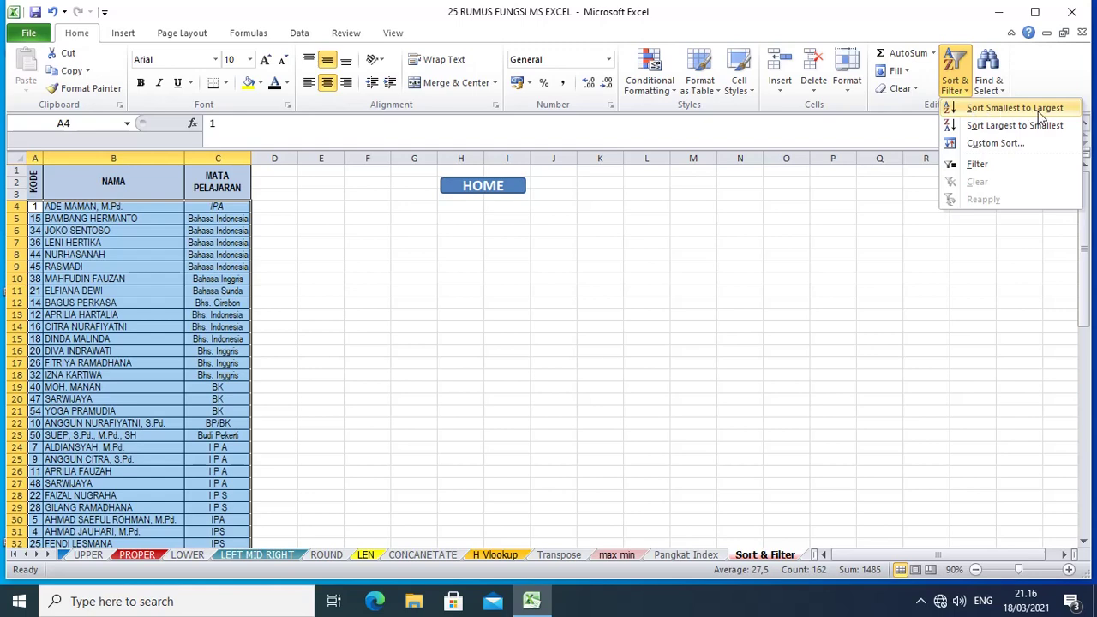
click(1015, 108)
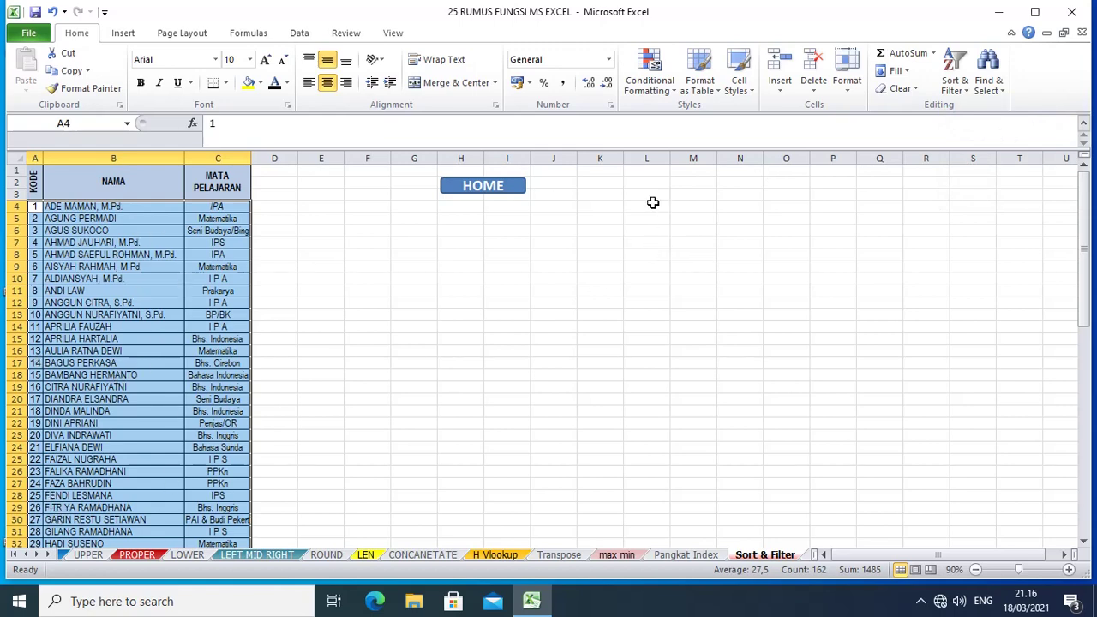
click(220, 158)
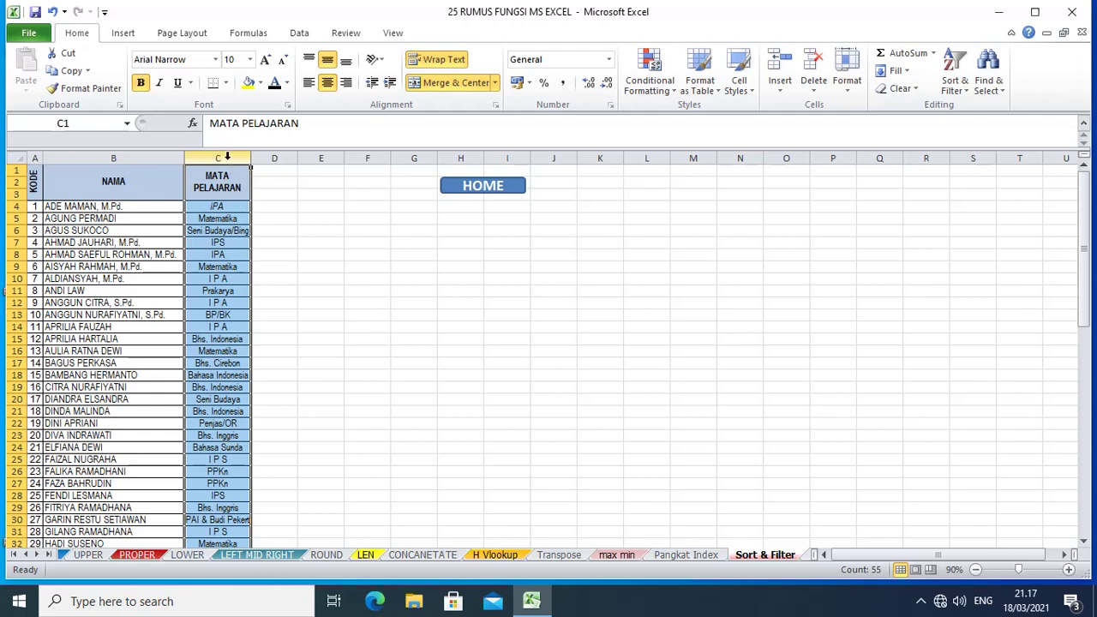
Step: Turn on filtering and filter MATA PELAJARAN to Bahasa Indonesia only
click(964, 93)
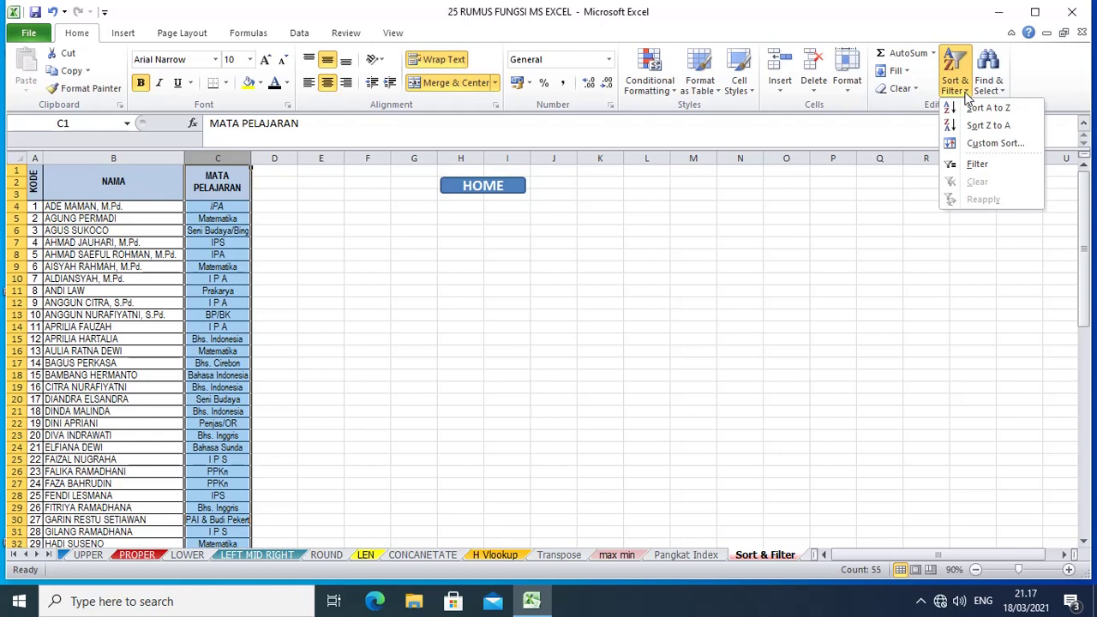
click(978, 163)
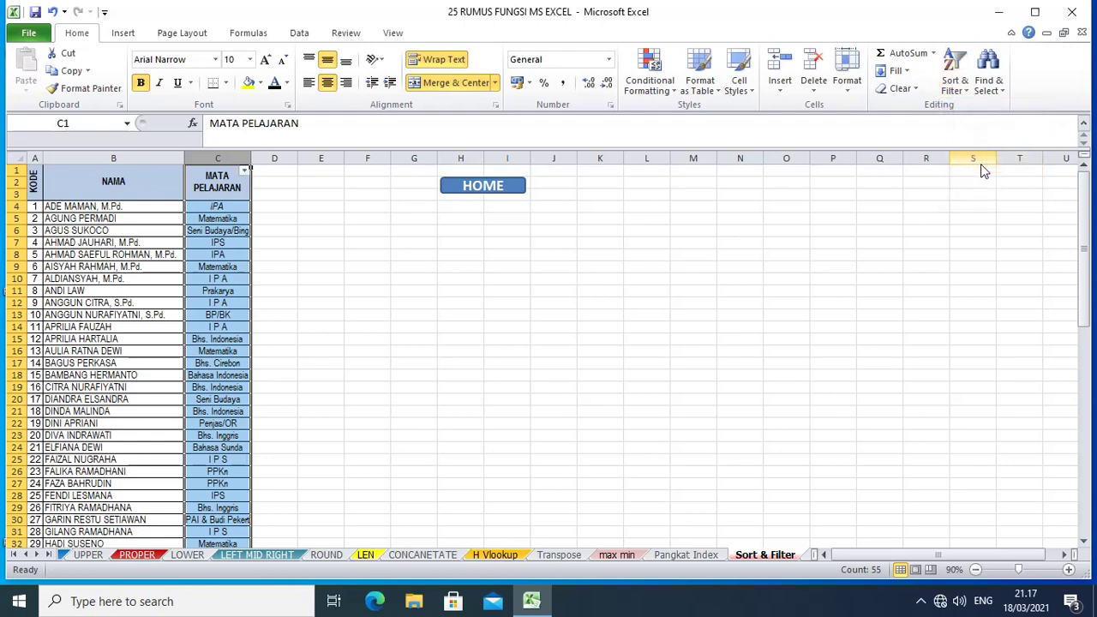
click(244, 175)
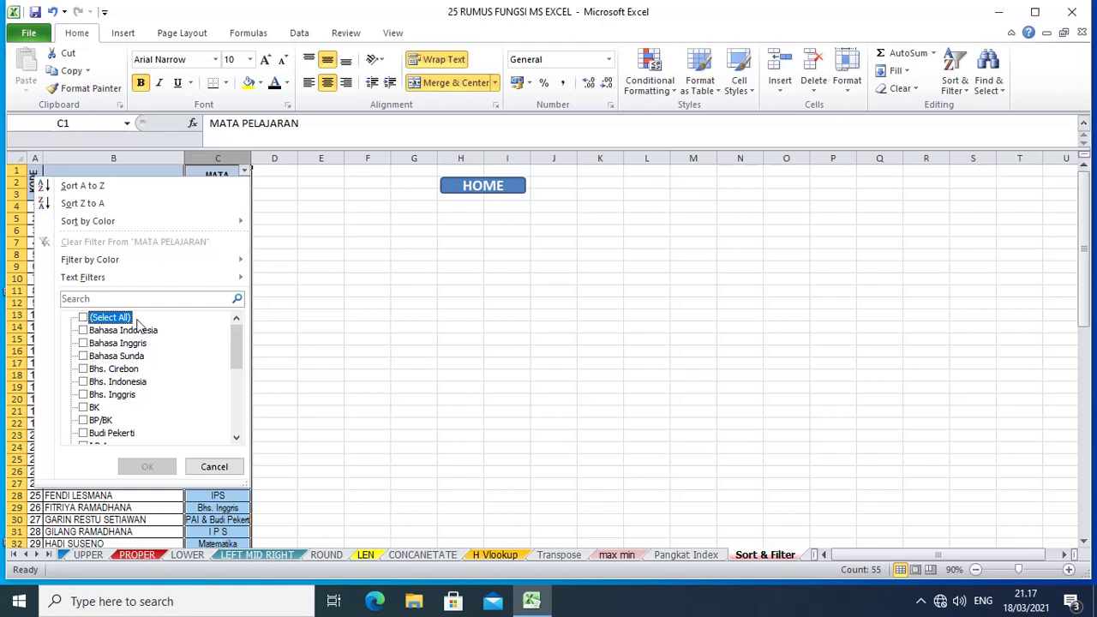
click(84, 332)
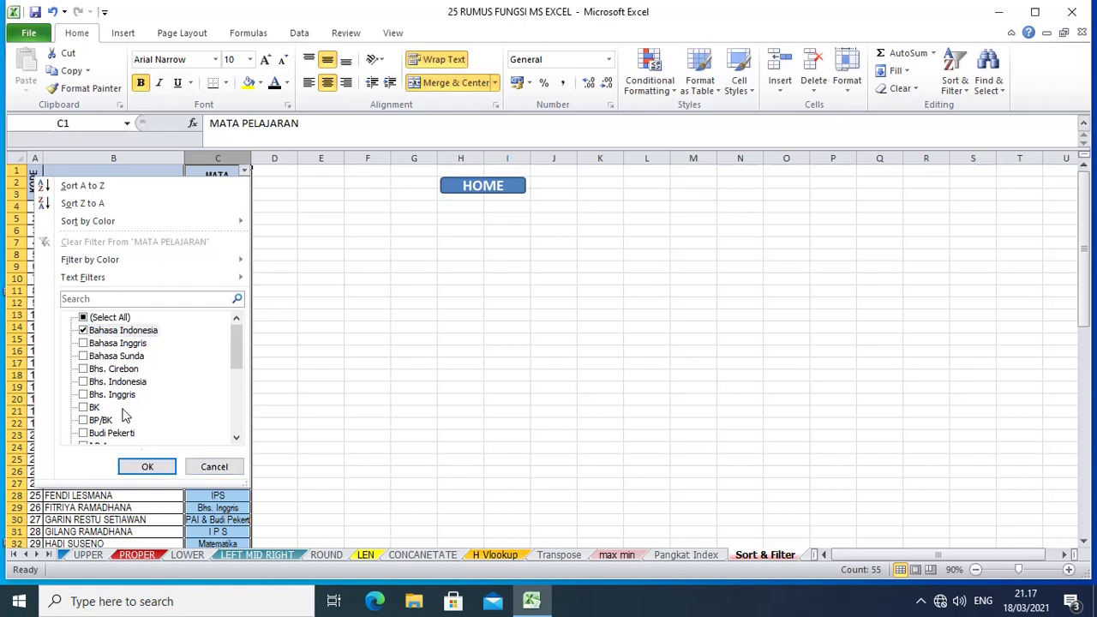
click(147, 467)
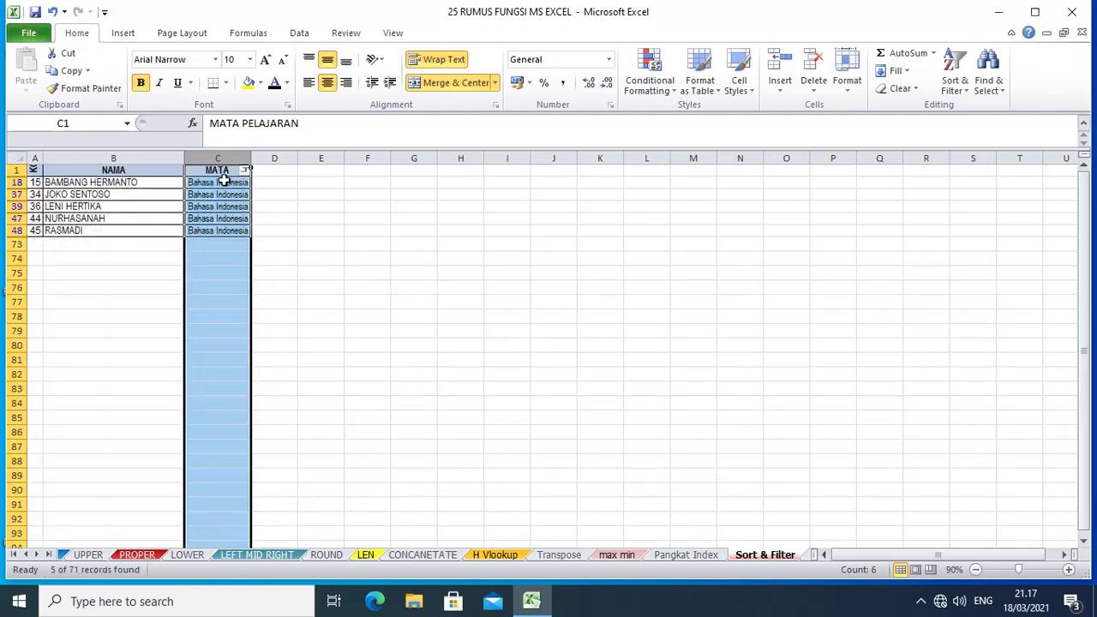
Step: Add Bhs. Cirebon to the subject filter so six records show, then go to Index n Match
click(246, 171)
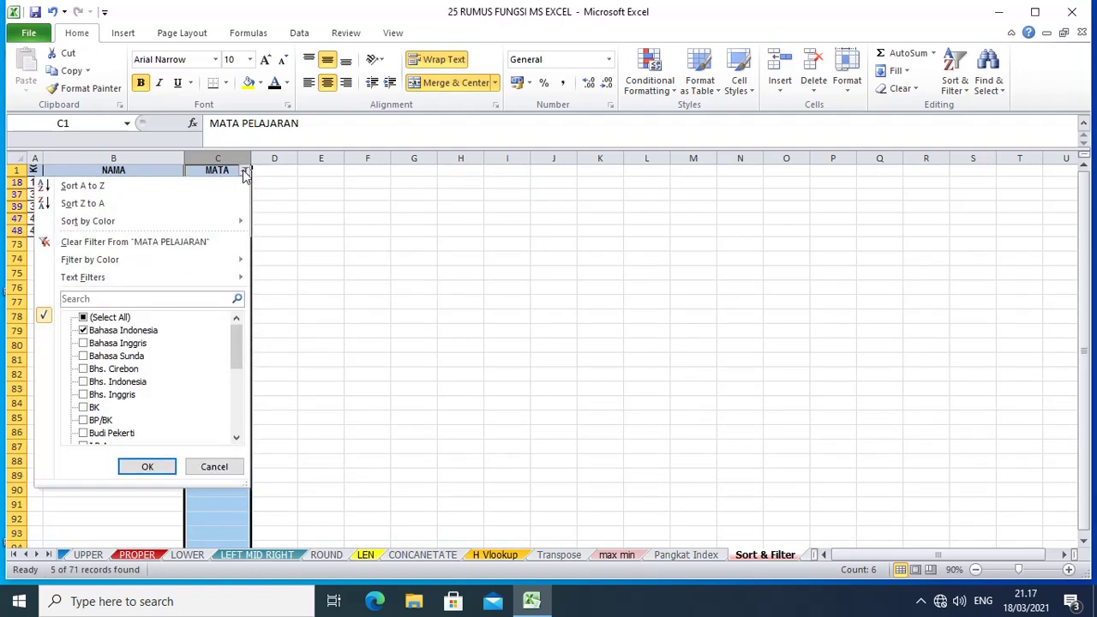
click(84, 370)
click(147, 467)
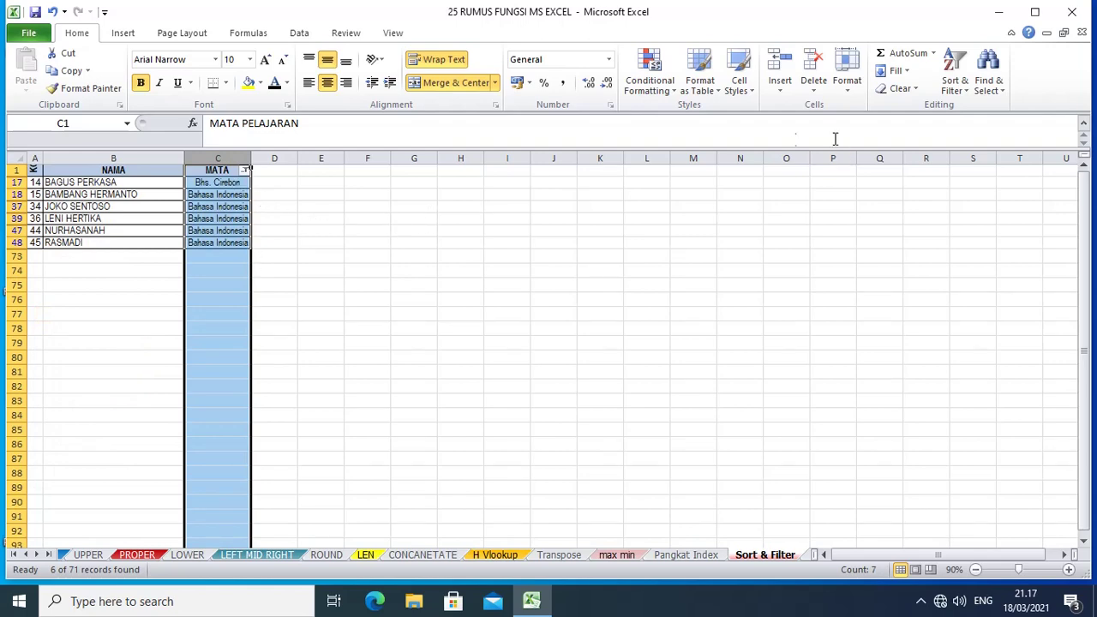
key(ctrl+Page_Down)
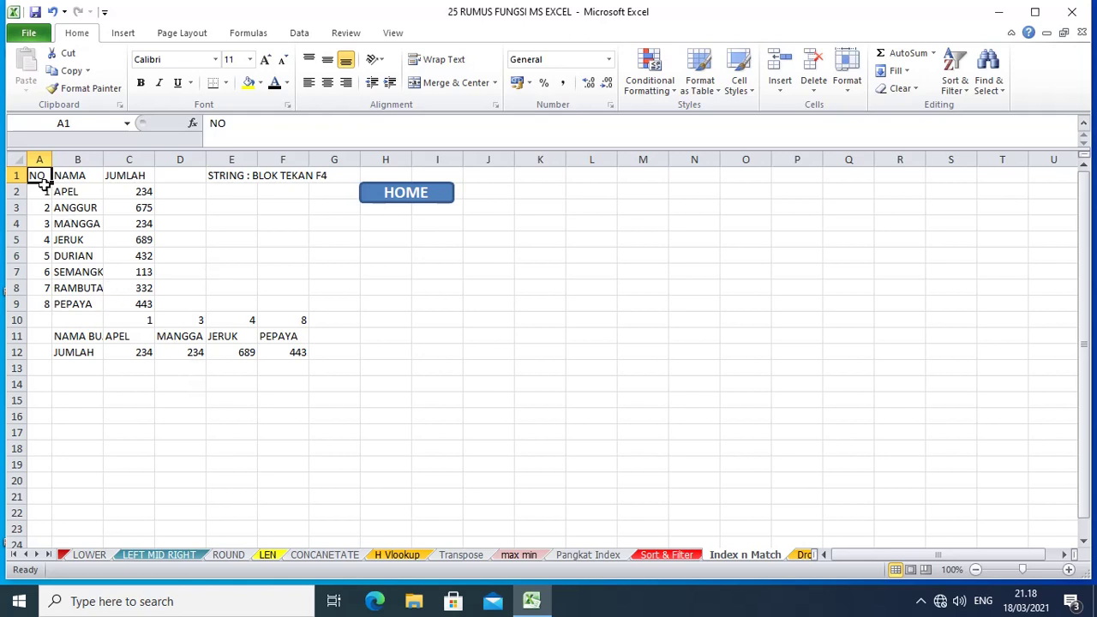
click(127, 338)
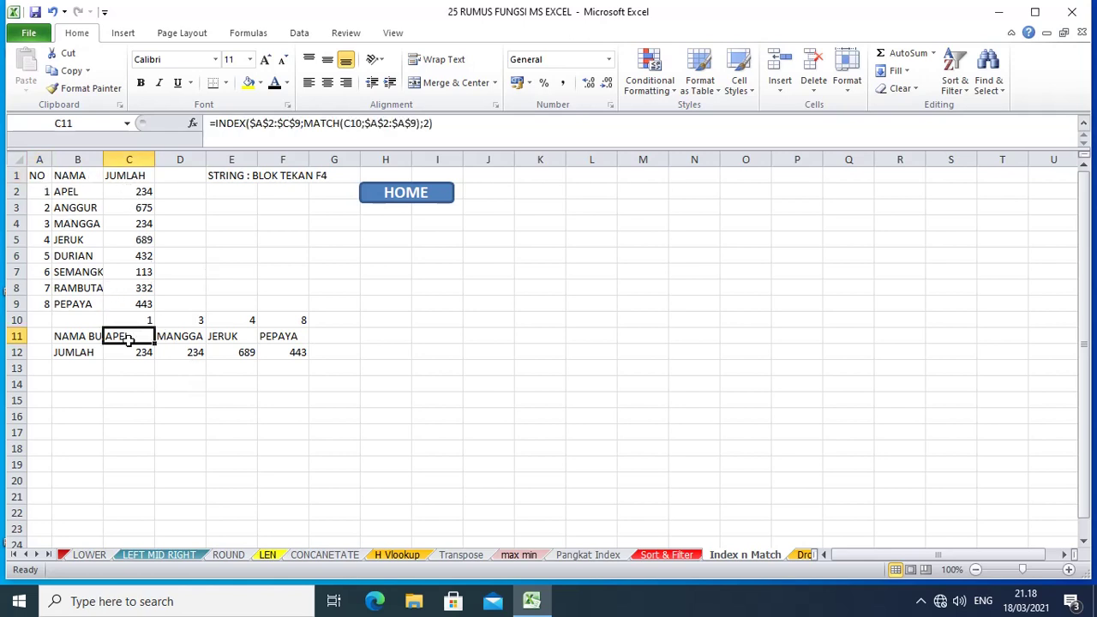
click(82, 337)
click(79, 355)
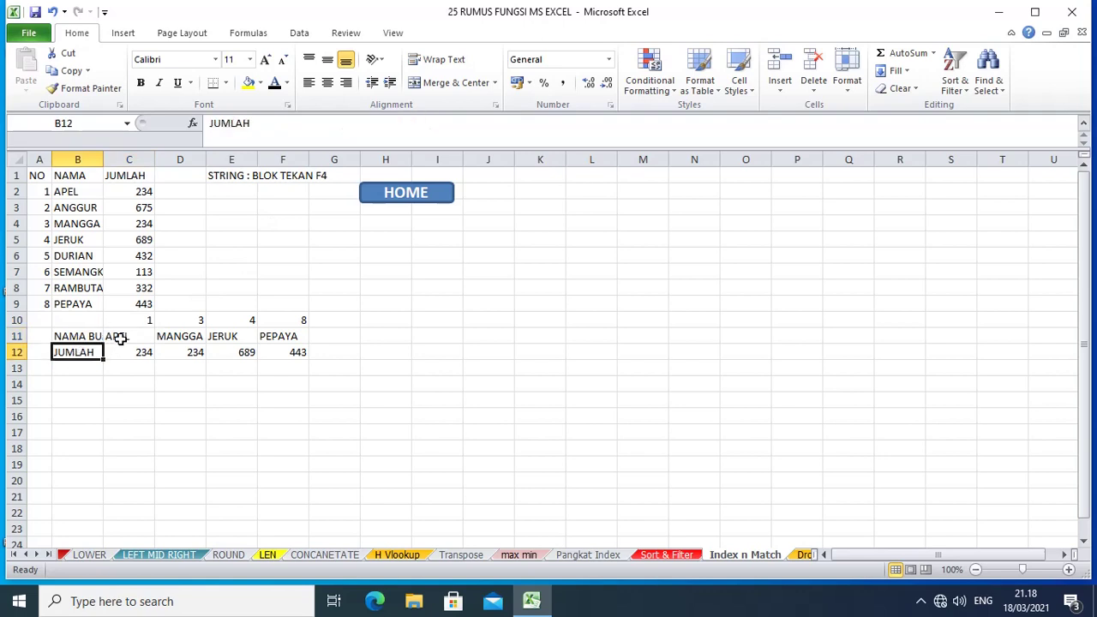
click(117, 339)
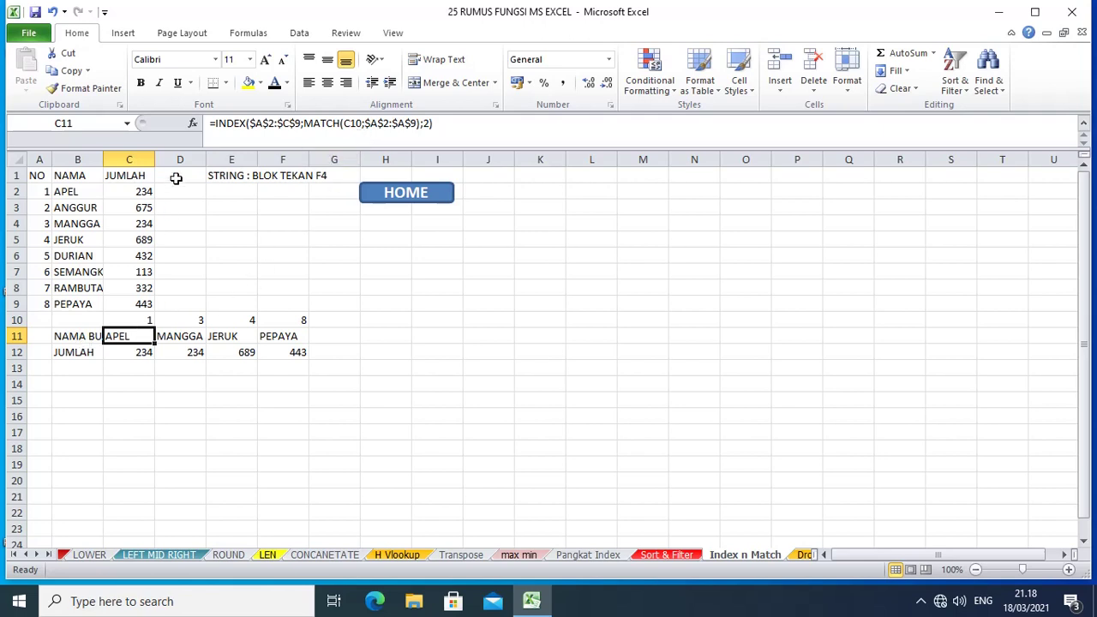
click(135, 321)
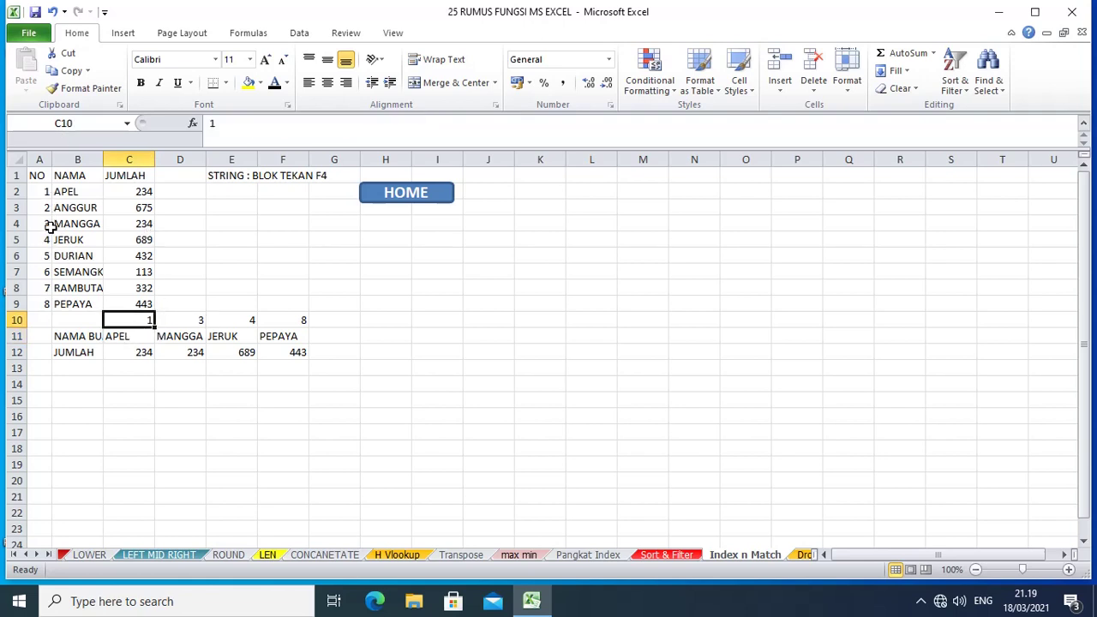
click(147, 340)
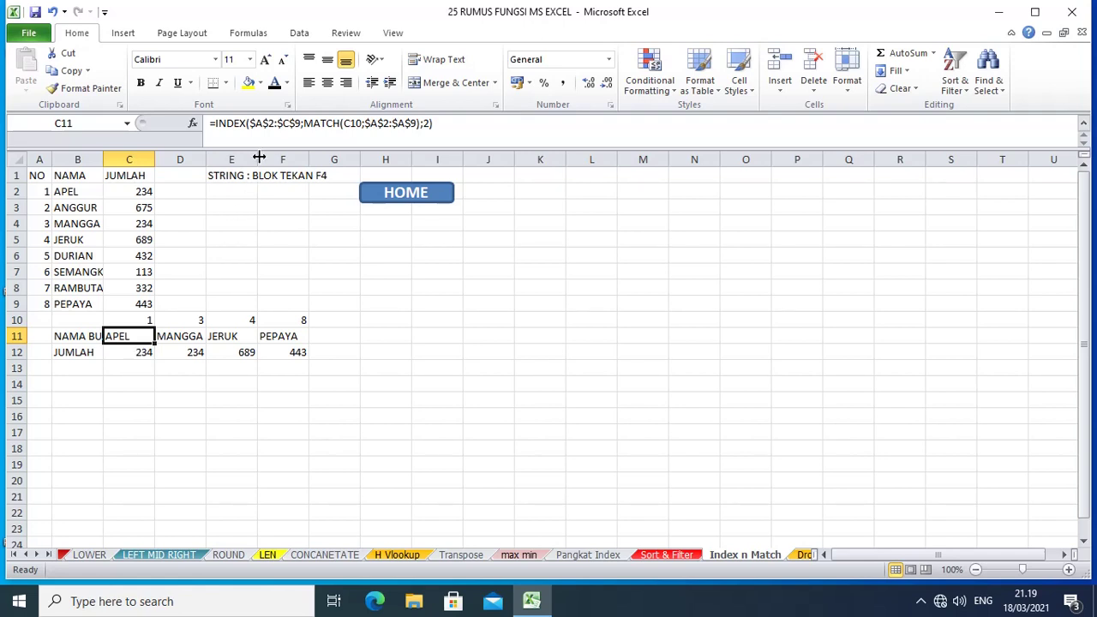
Step: Change the D10 lookup number from 3 to 5 so INDEX/MATCH returns DURIAN and 432
click(142, 351)
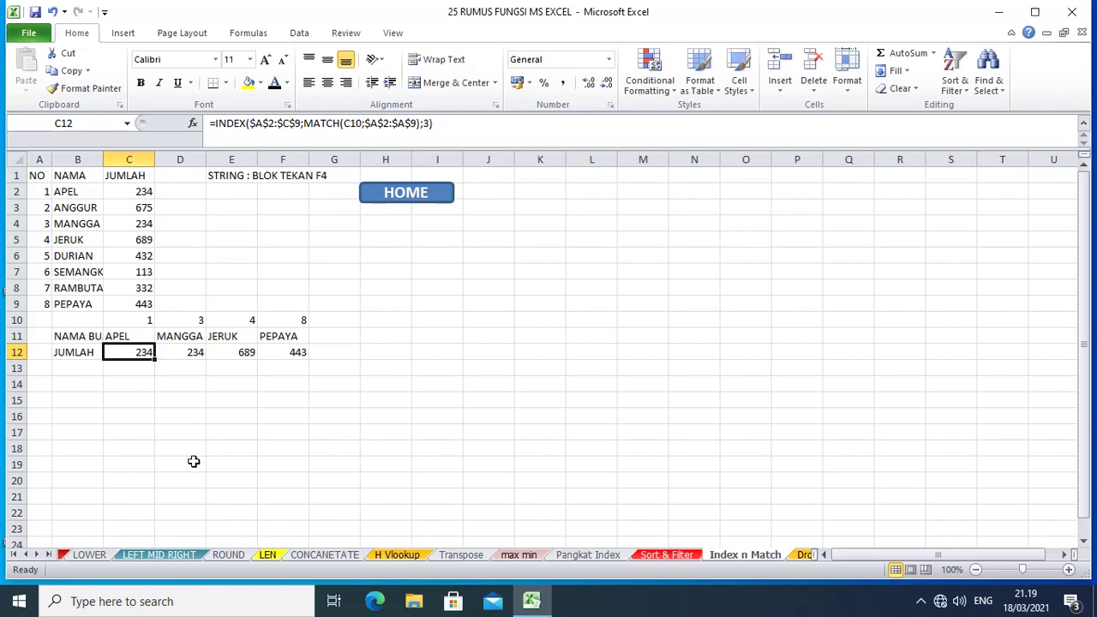
click(190, 342)
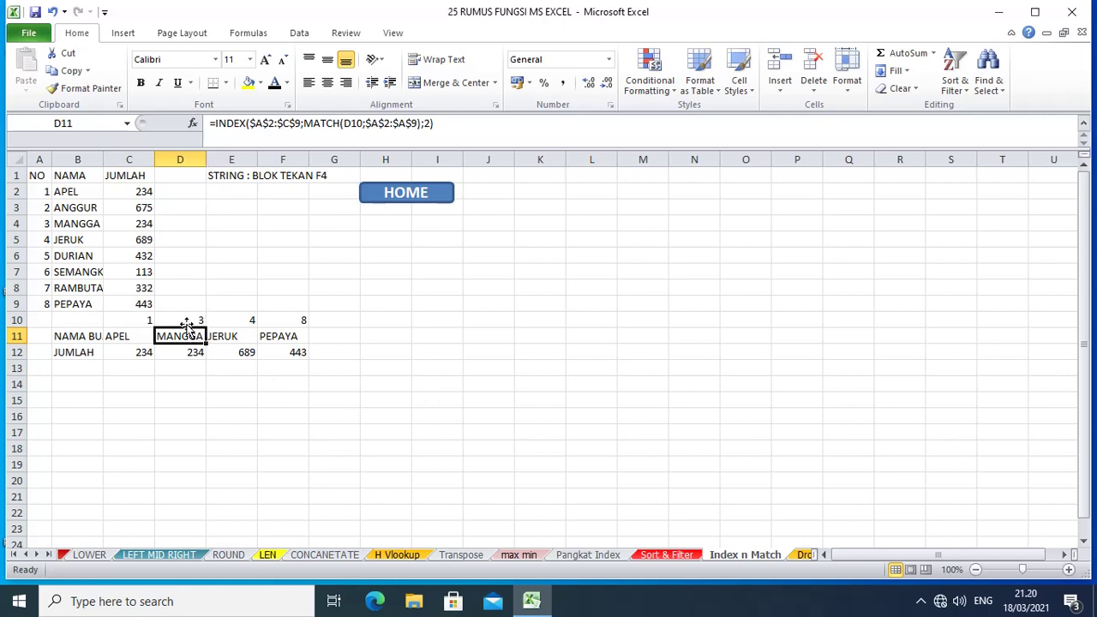
click(189, 321)
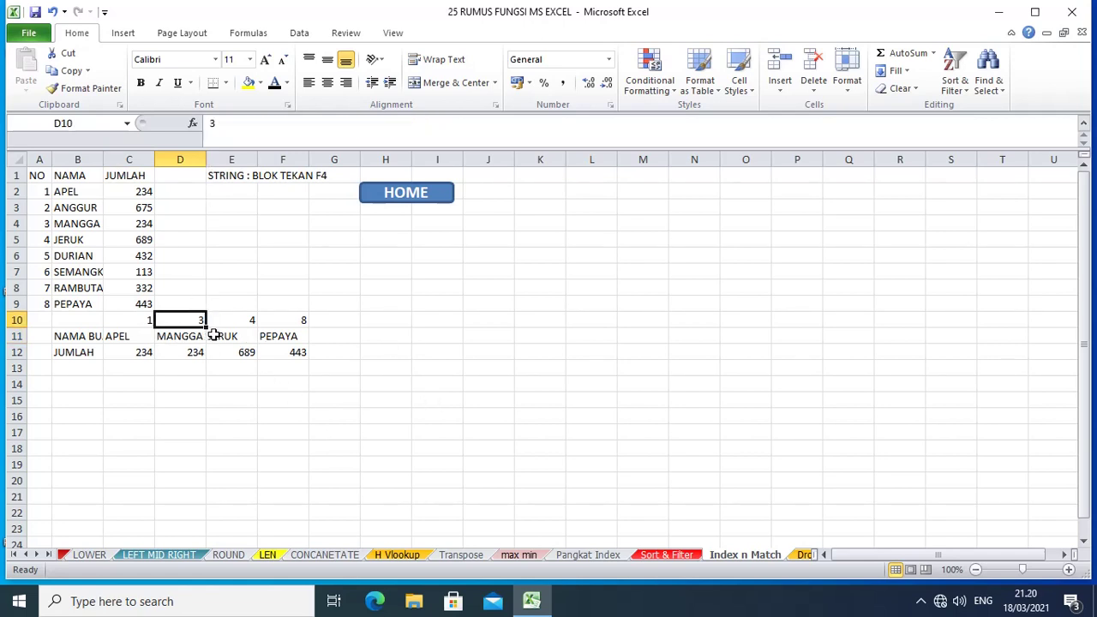
text(5)
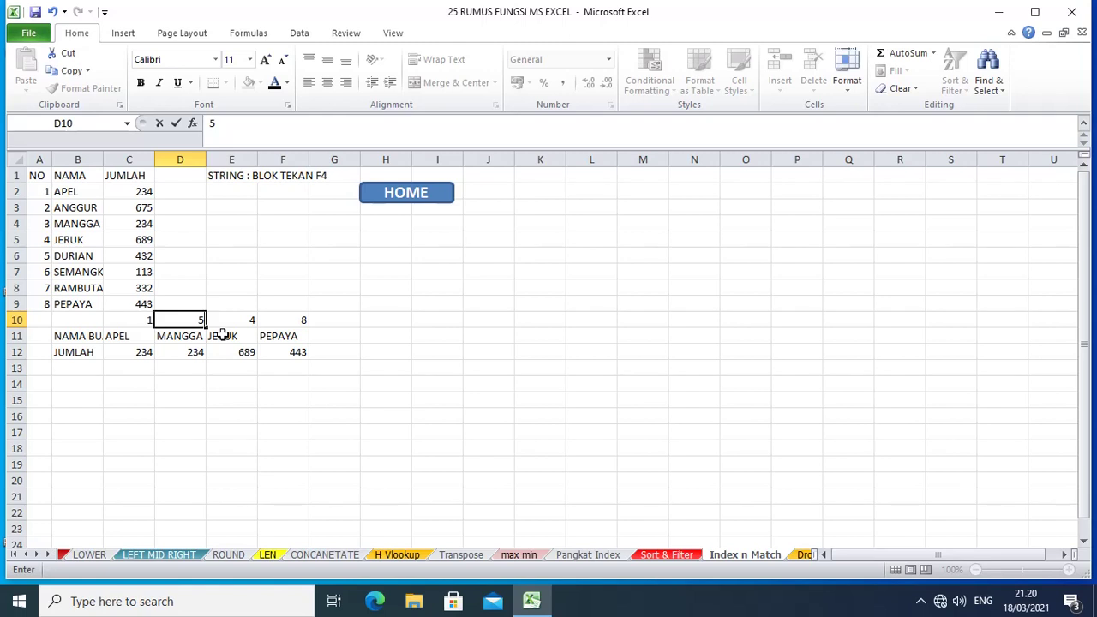
key(Return)
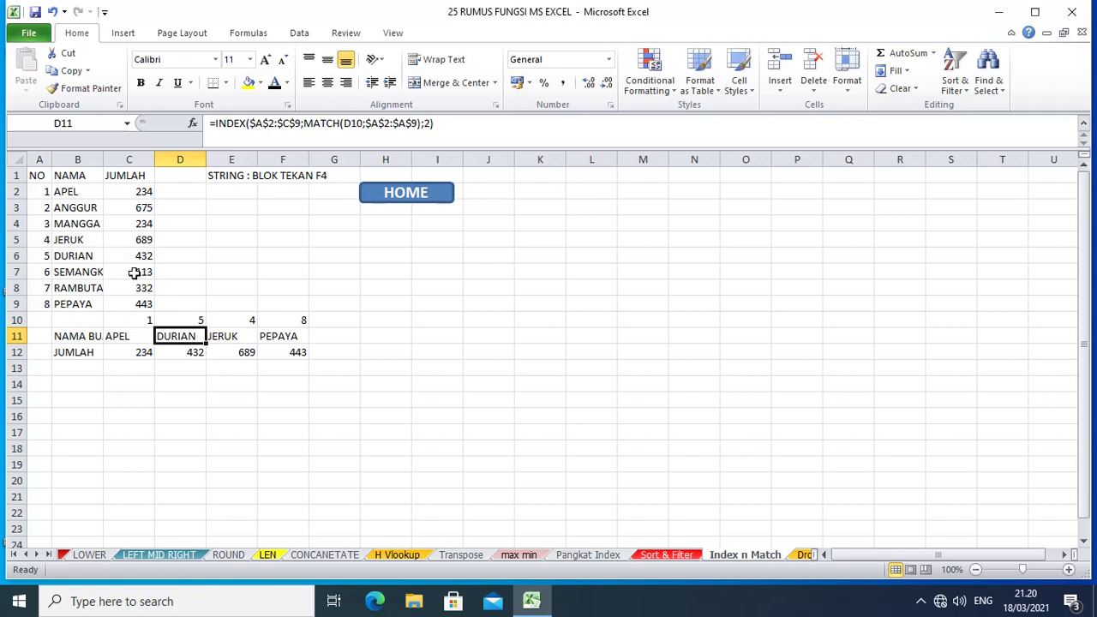
click(195, 353)
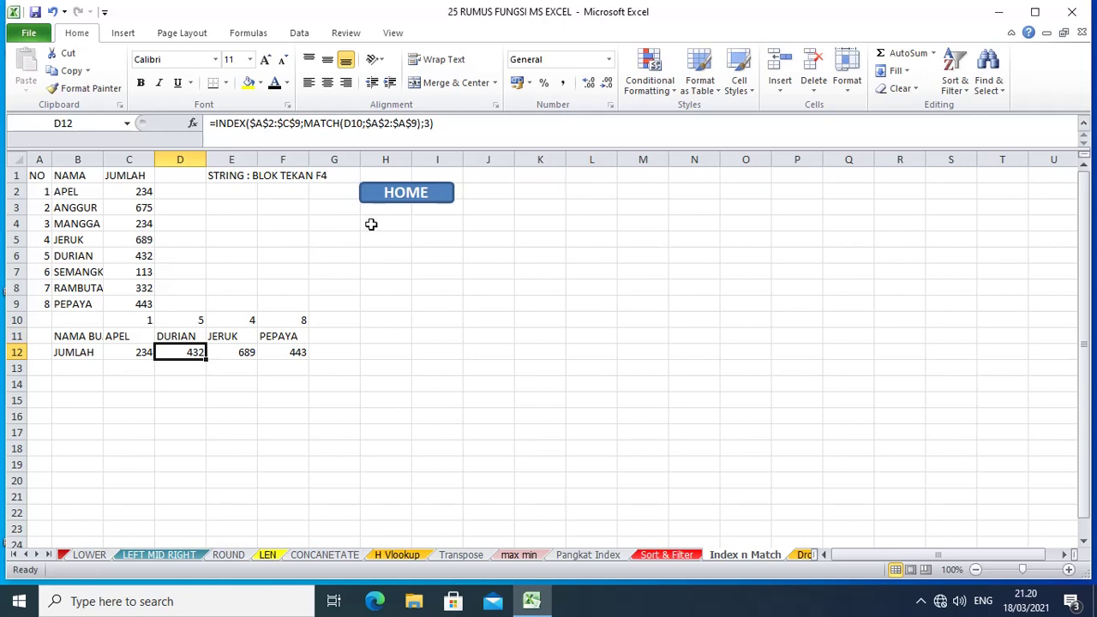
Step: On the Drop Dwon sheet, give cell G2 a List-type data validation
click(806, 556)
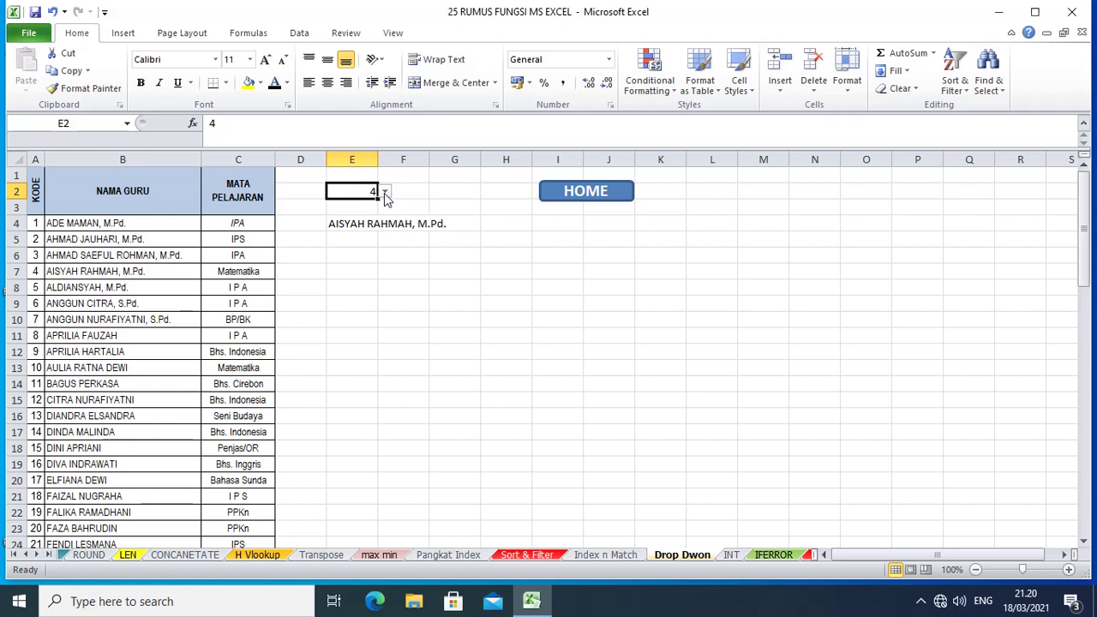
click(457, 189)
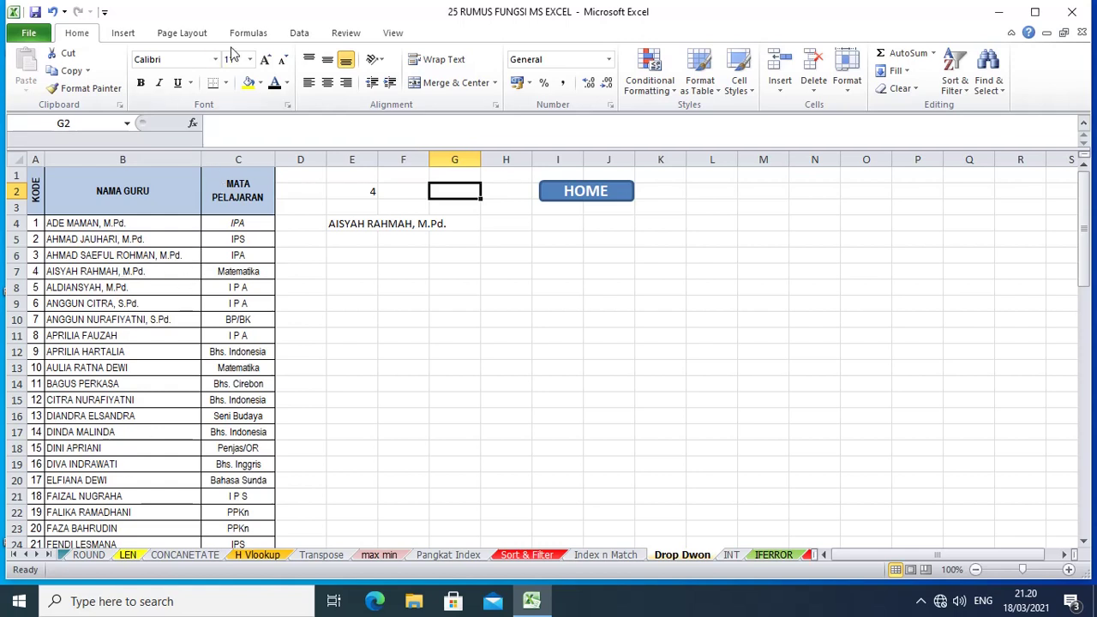
click(300, 34)
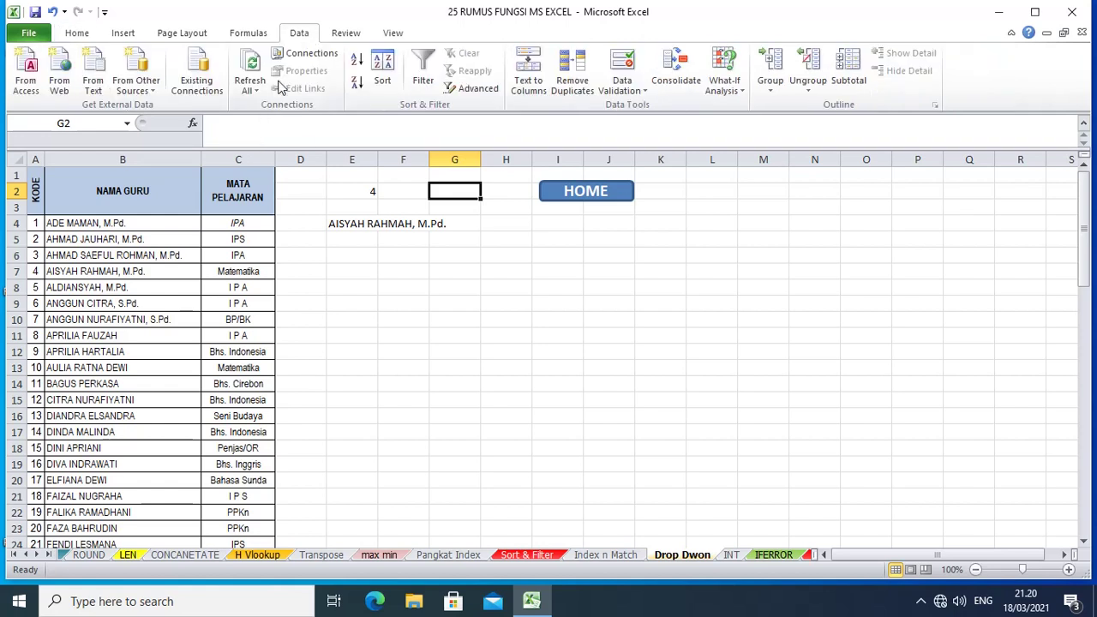
click(630, 92)
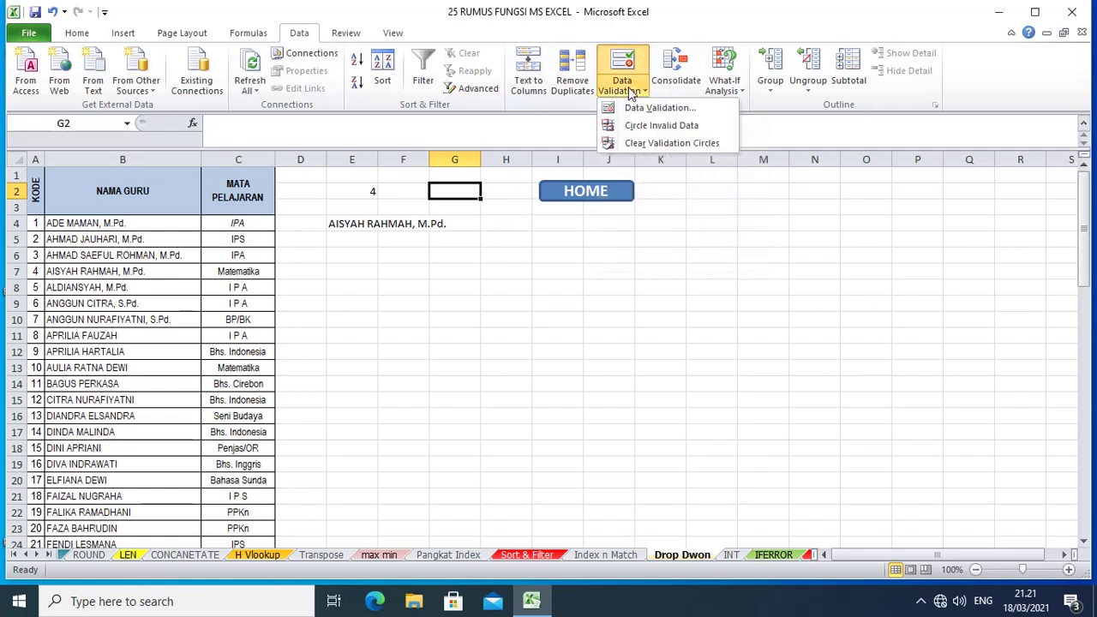
click(624, 92)
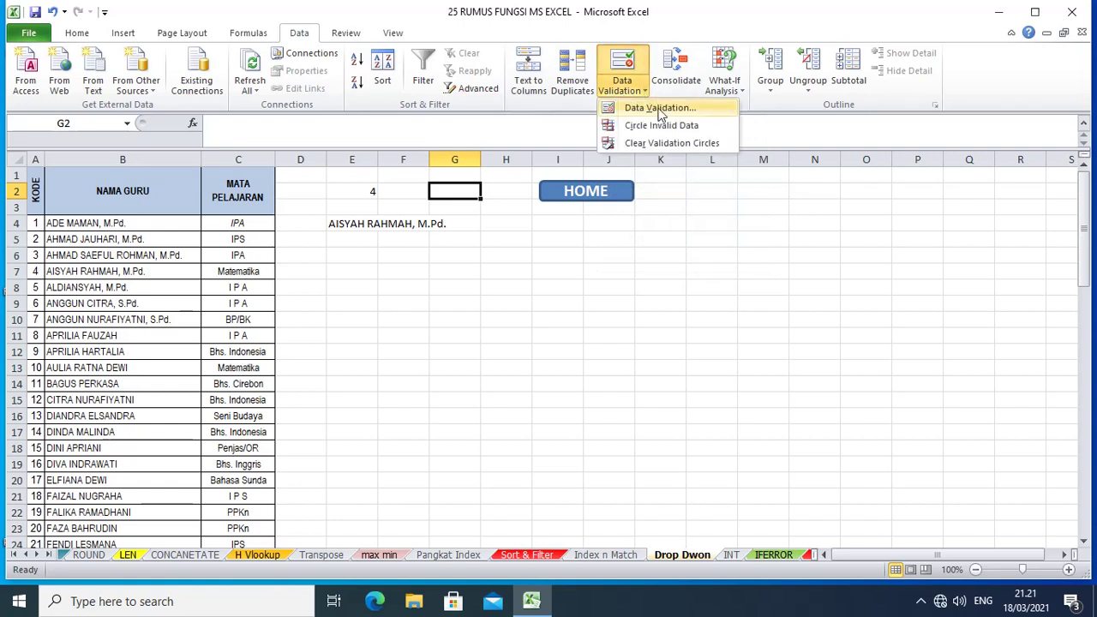
click(660, 109)
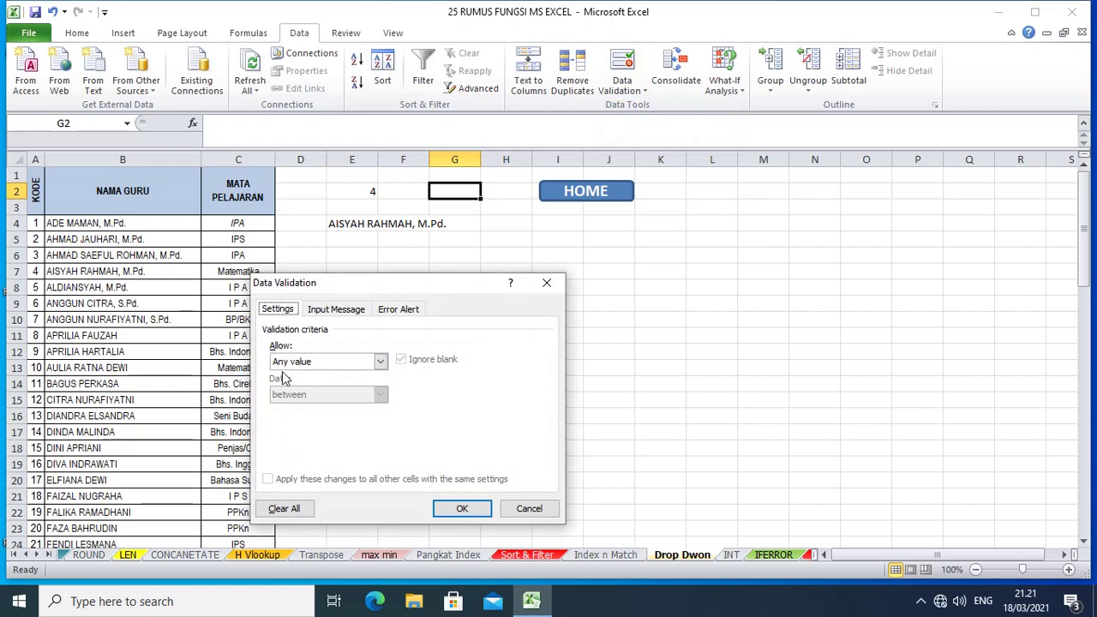
click(379, 361)
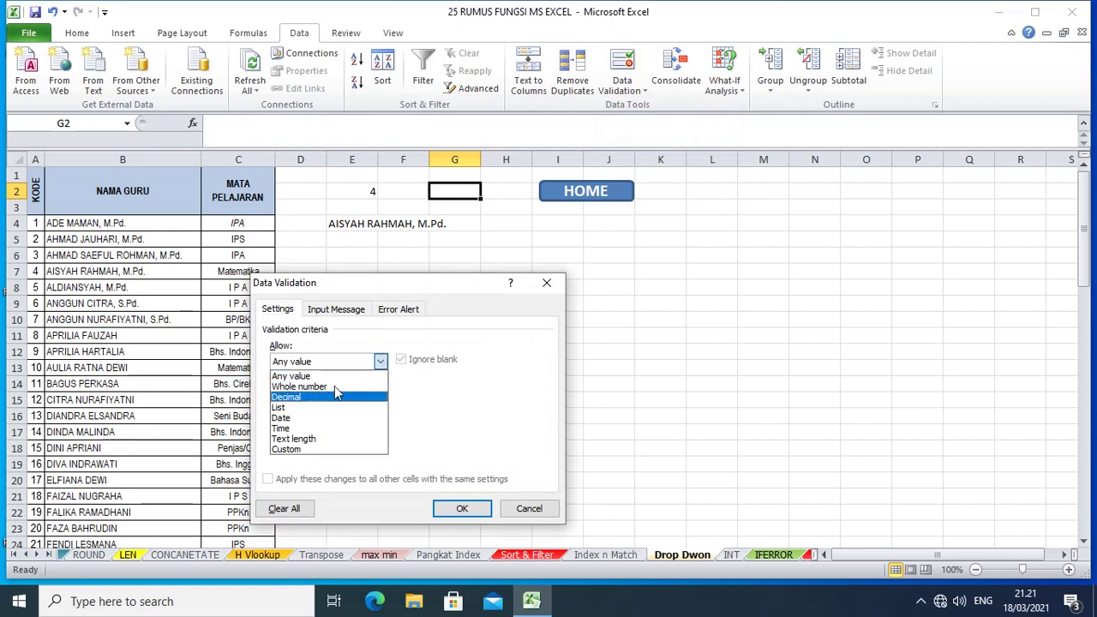
click(291, 408)
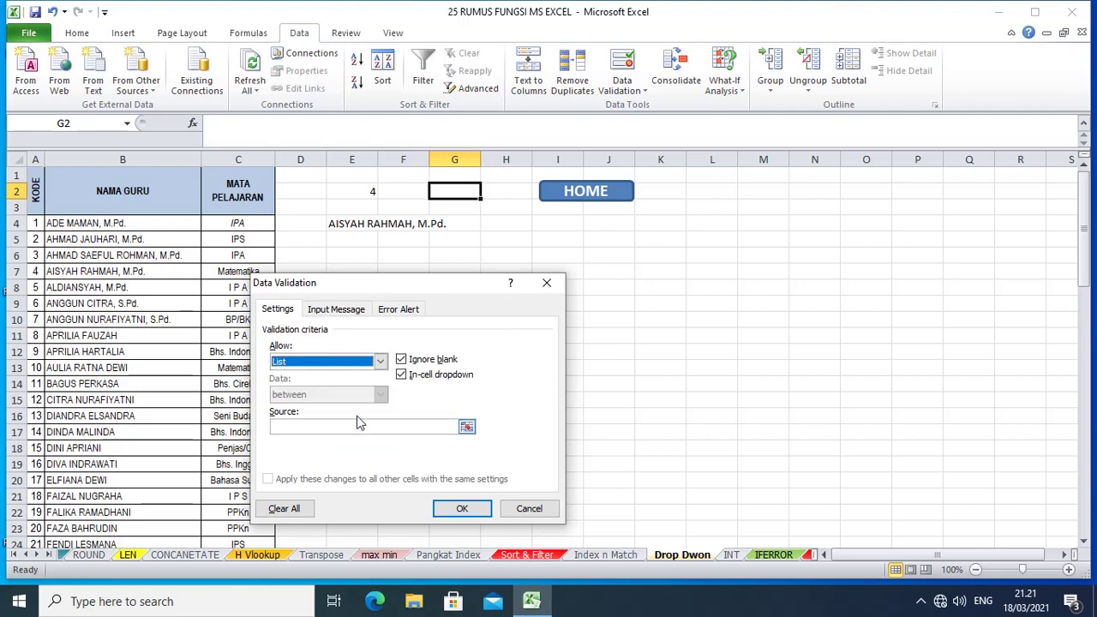
Step: Set the list source to the teacher names $B$4:$B$57 and confirm
click(466, 426)
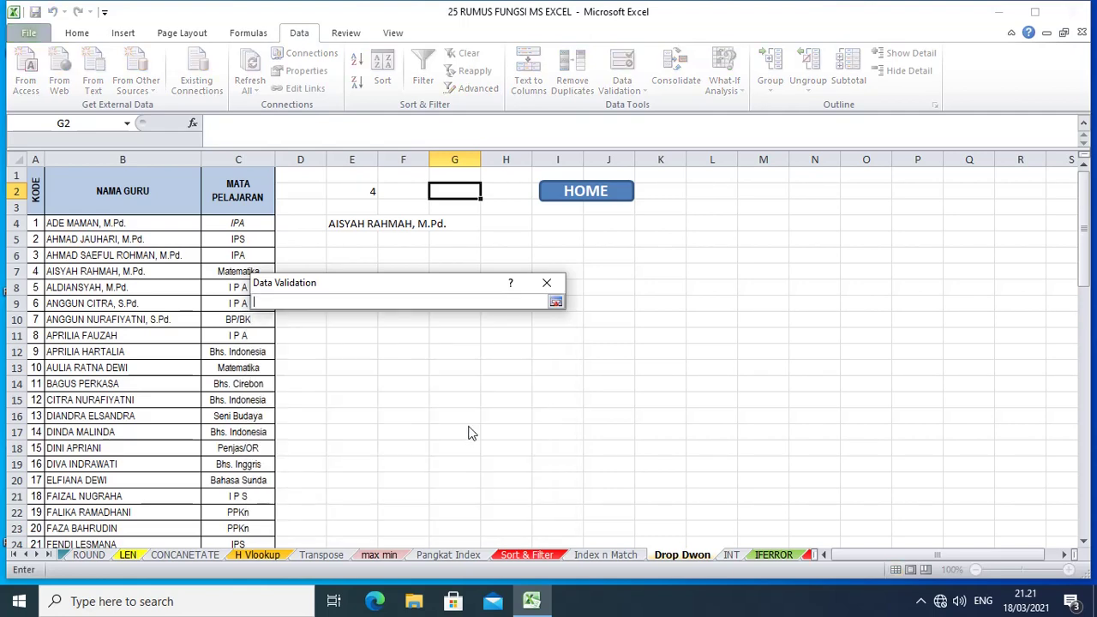
click(86, 223)
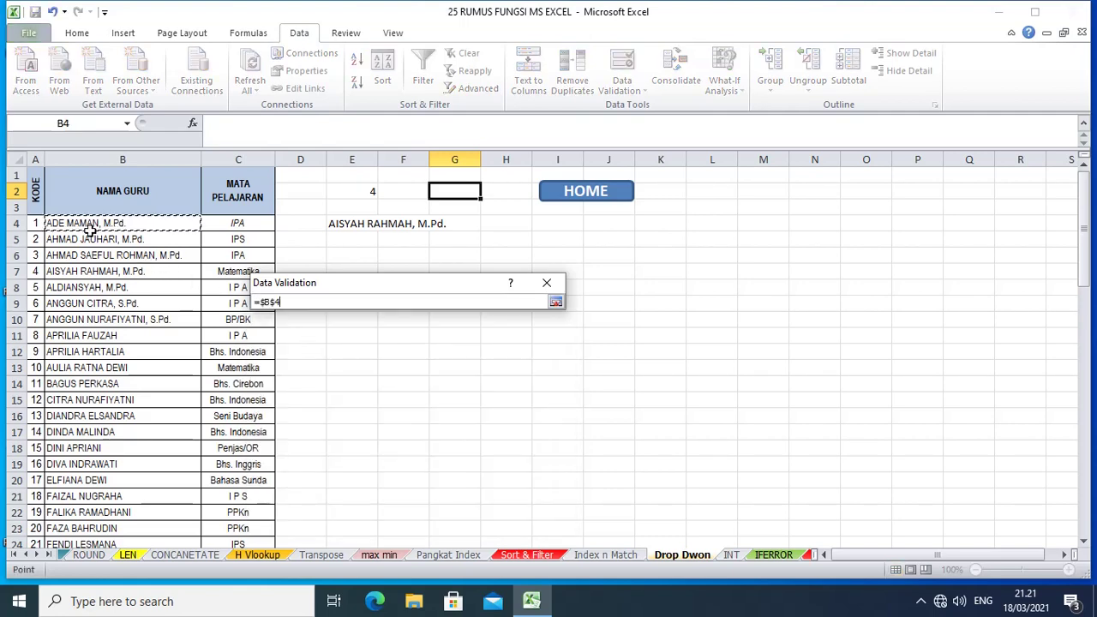
scroll(120, 350, down, 3)
scroll(120, 350, down, 3)
scroll(120, 351, down, 3)
scroll(120, 351, down, 4)
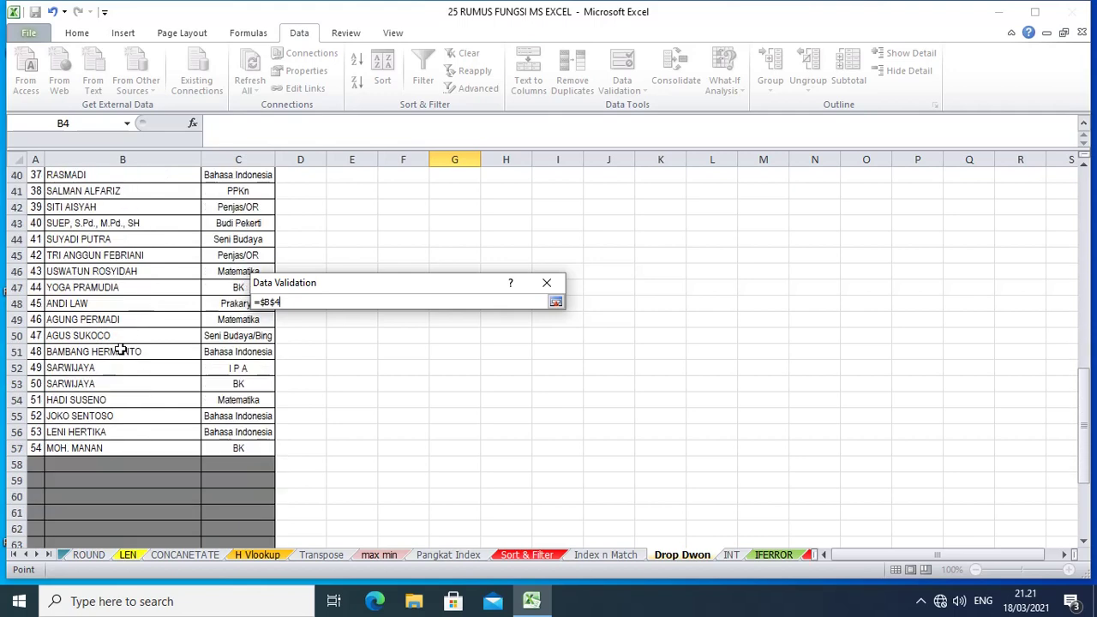
shift+click(120, 451)
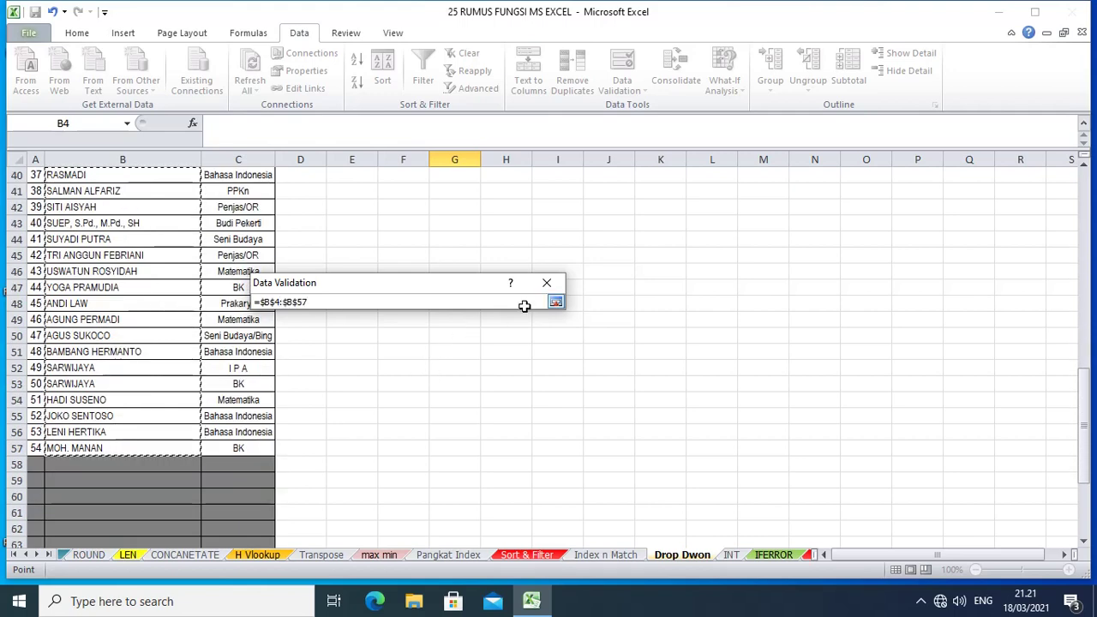
click(555, 304)
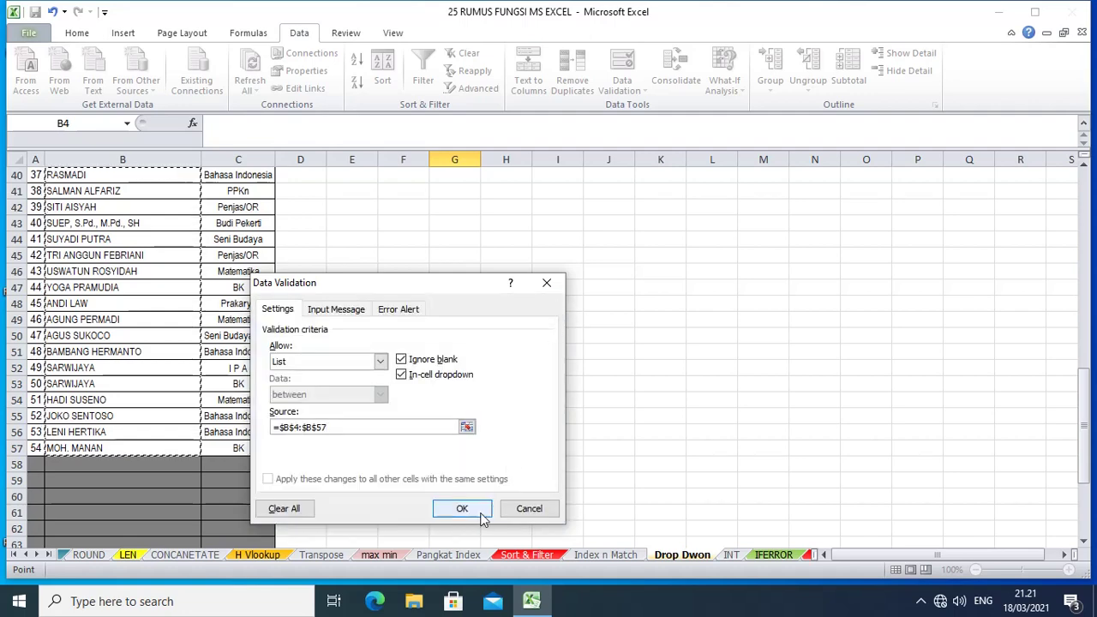
click(473, 514)
scroll(473, 377, up, 6)
scroll(473, 377, up, 5)
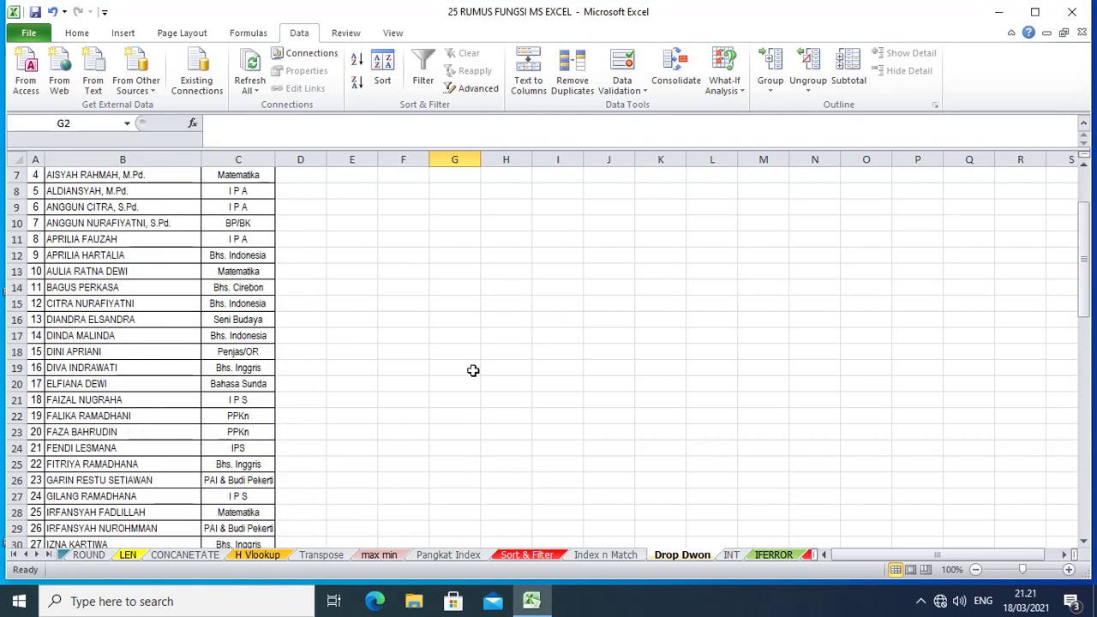
scroll(473, 373, up, 2)
Step: Widen column F and try several teacher names from G2's drop-down list
click(487, 193)
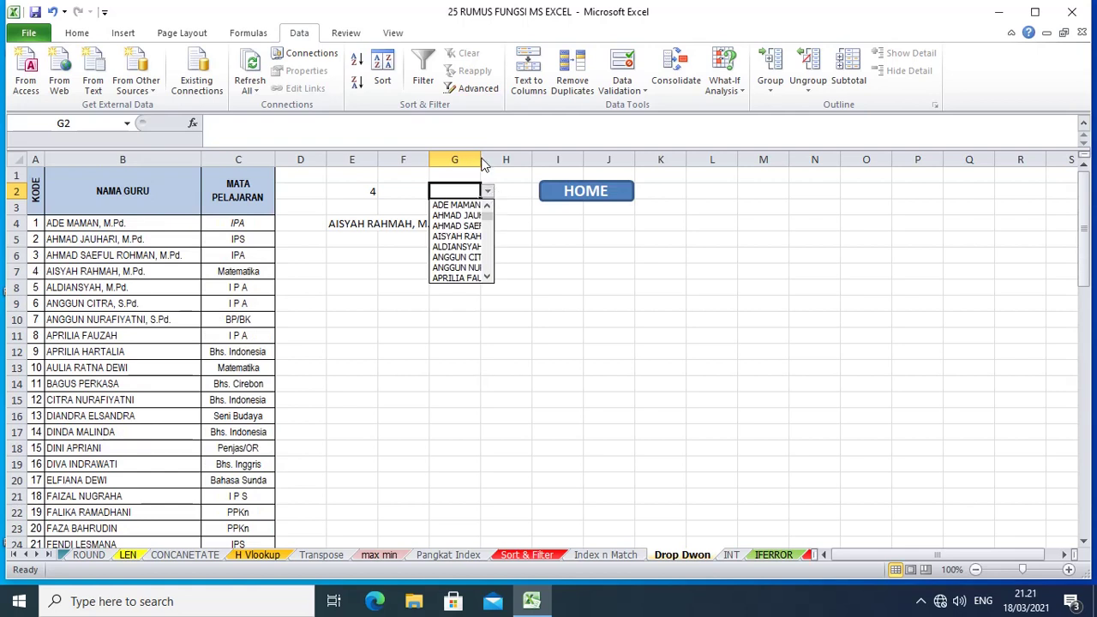
click(430, 186)
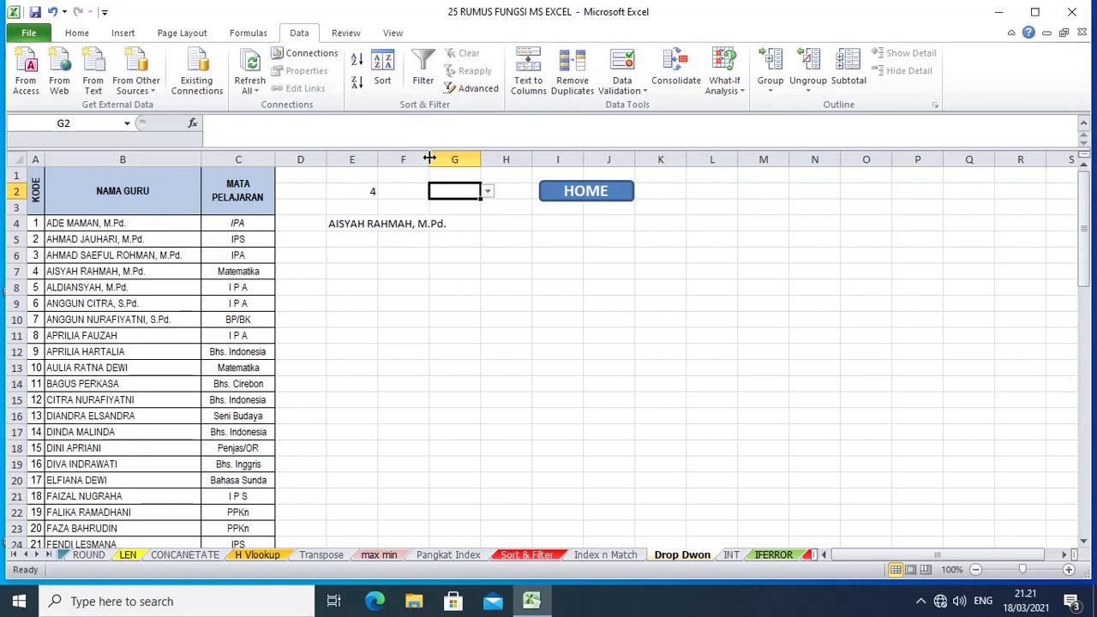
drag(429, 158, 532, 159)
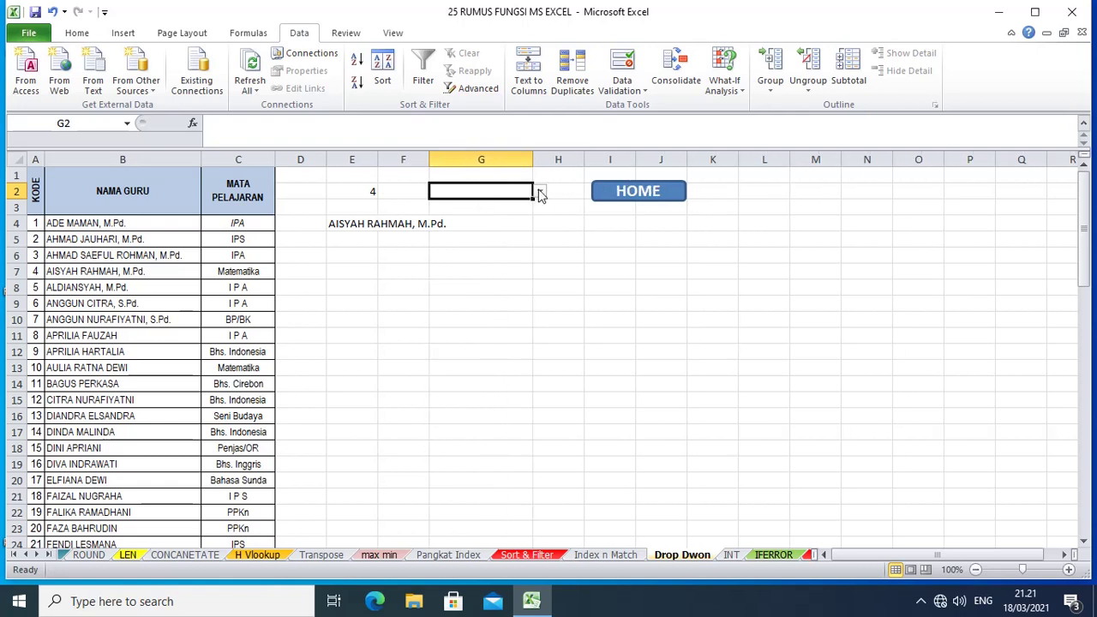
click(538, 192)
click(486, 206)
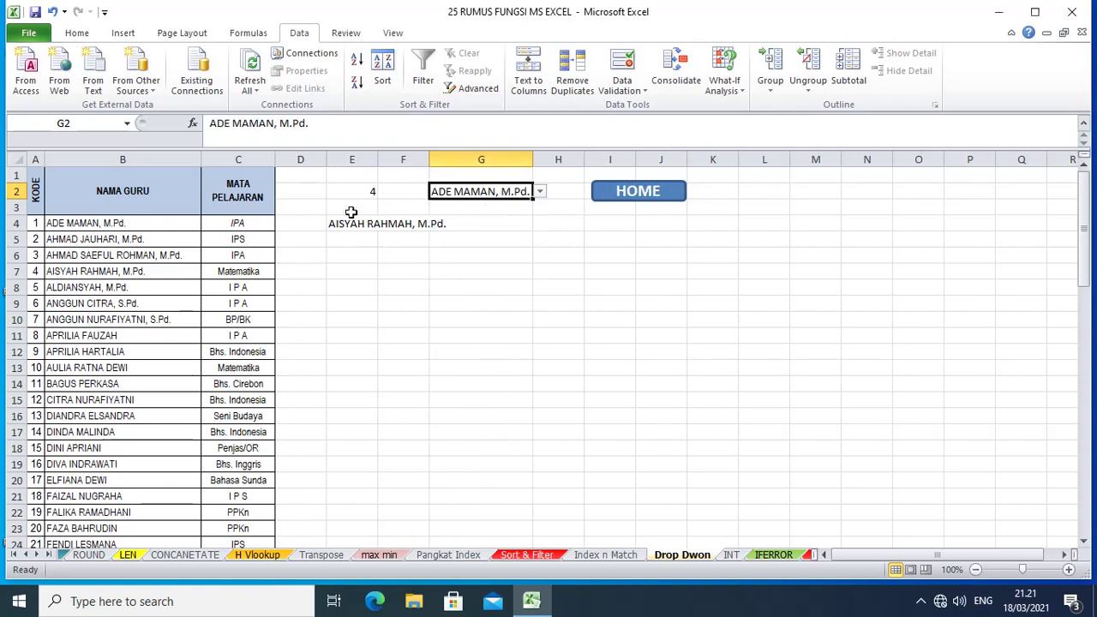
click(539, 192)
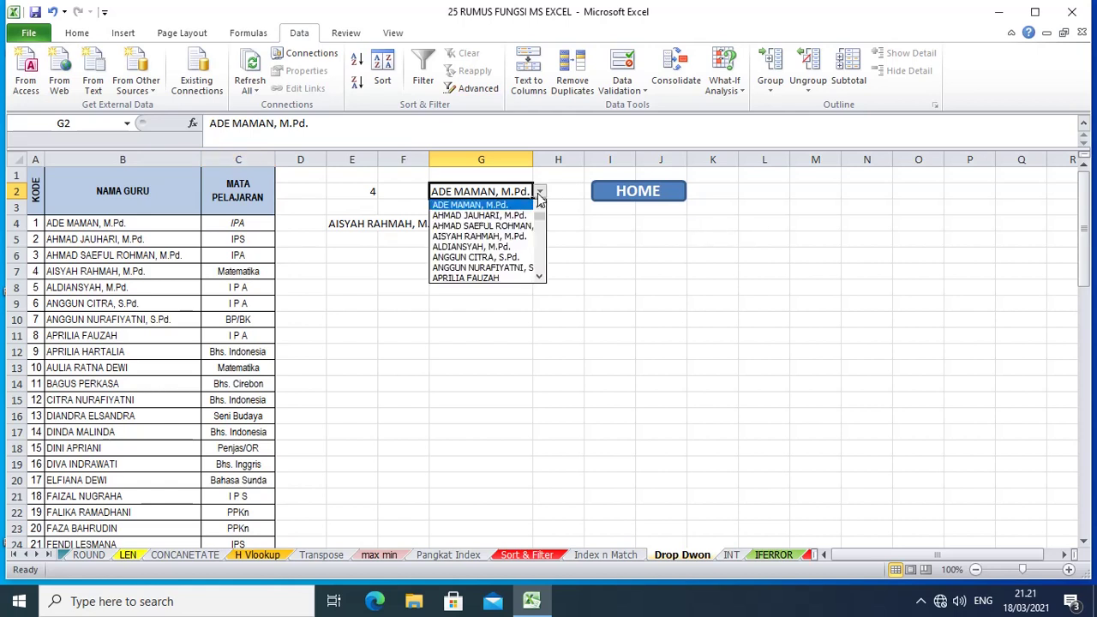
click(491, 227)
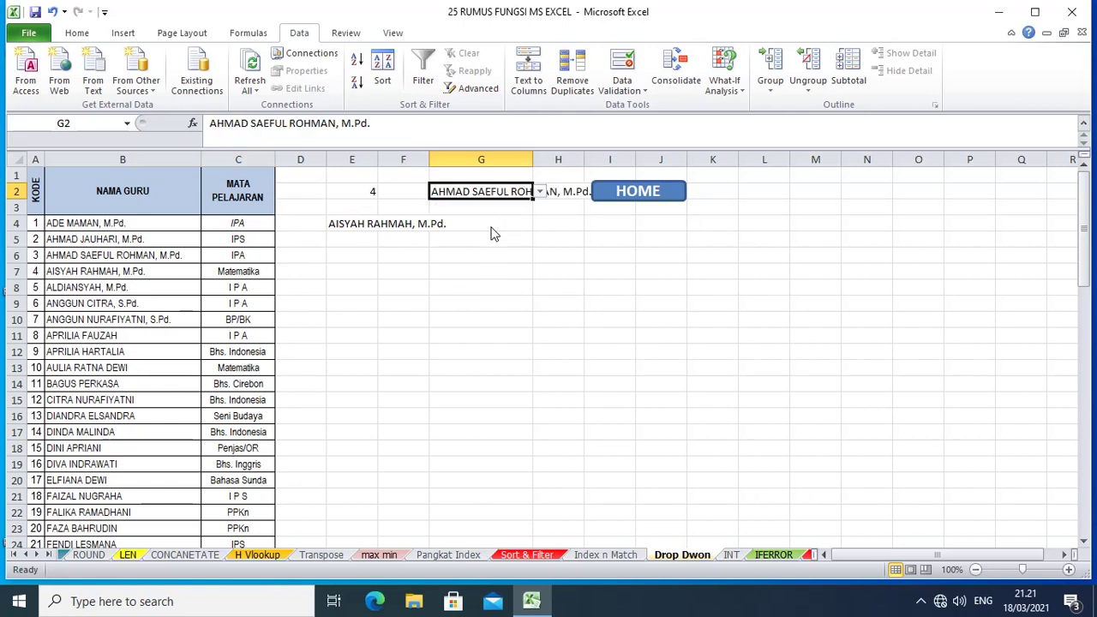
click(538, 192)
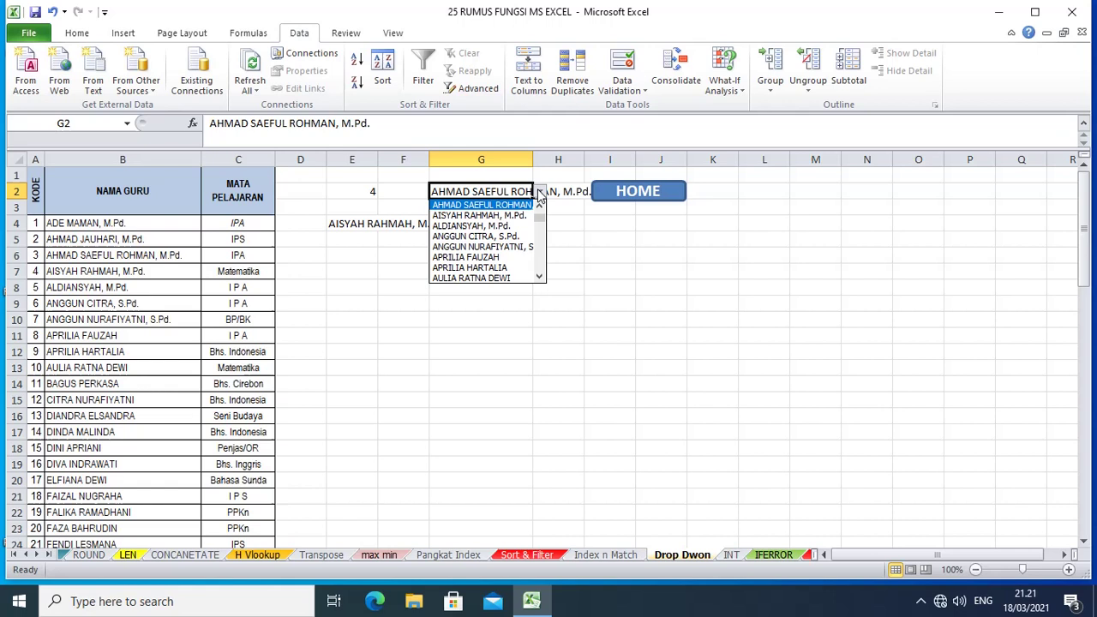
click(480, 269)
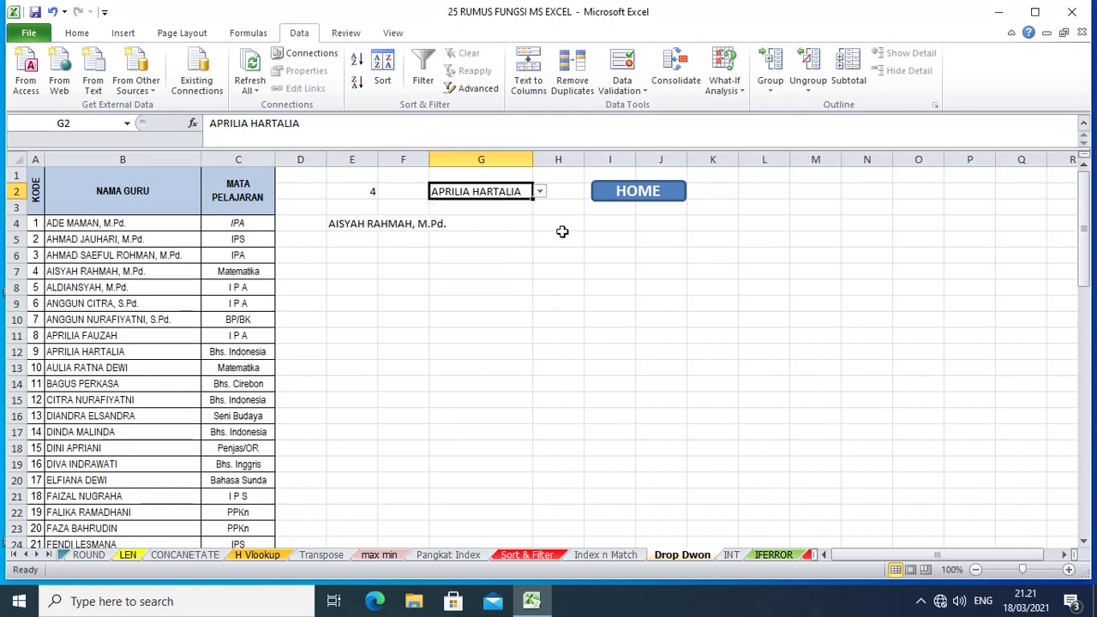
Step: Choose code 5 for E2 from its drop-down list
click(352, 191)
click(385, 191)
click(356, 257)
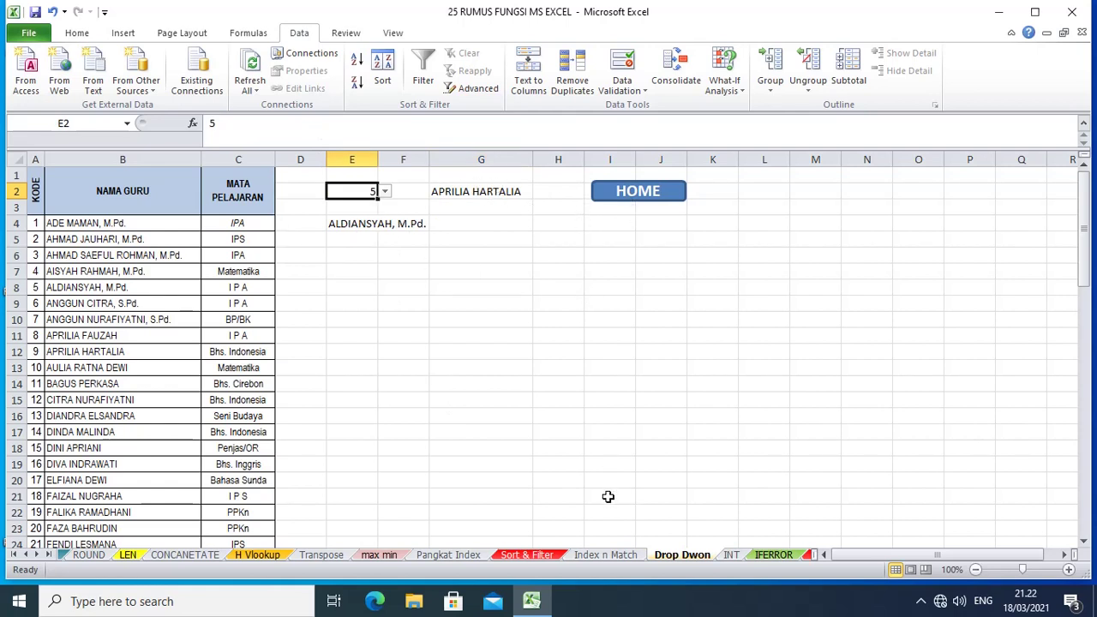
Step: Review the INT sheet's RIGHT formulas in B2, B3 and LEFT in C3, then open IFERROR
click(730, 555)
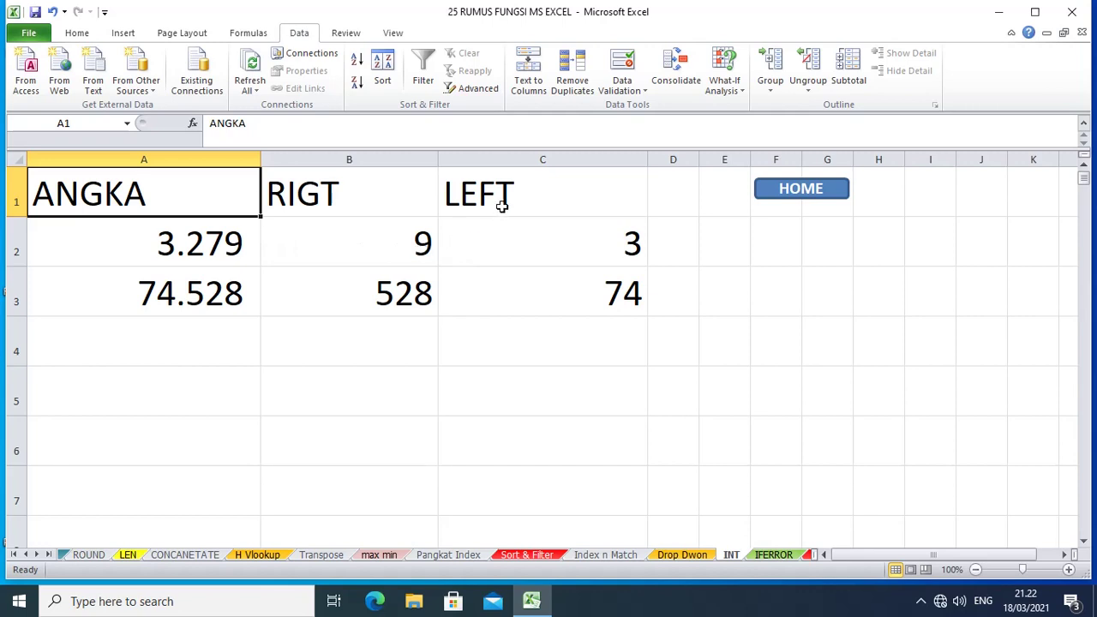
click(393, 257)
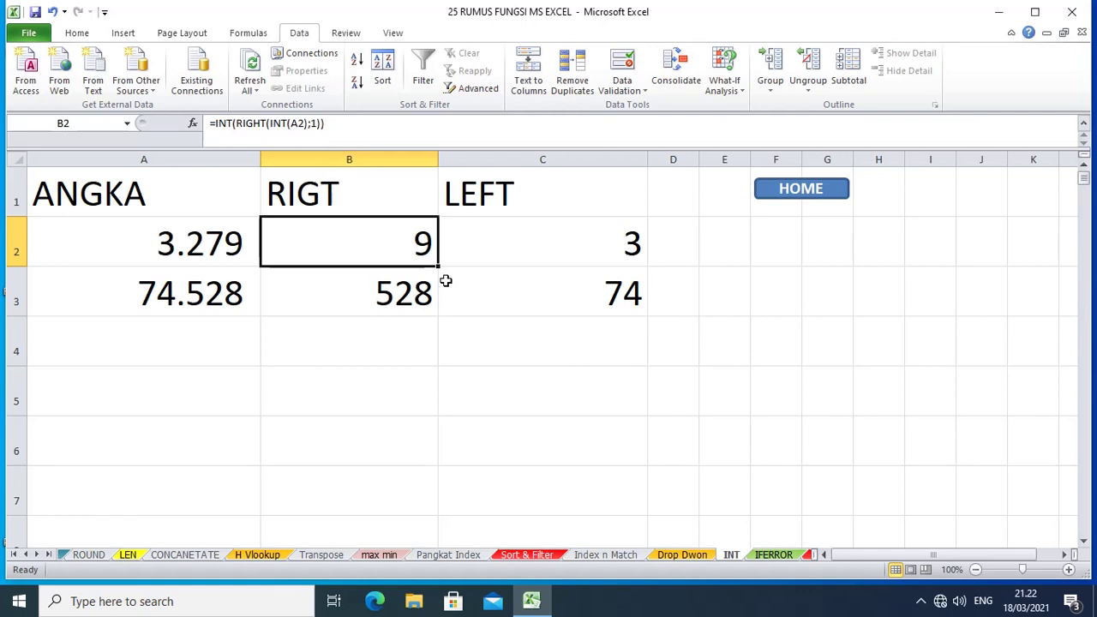
click(404, 296)
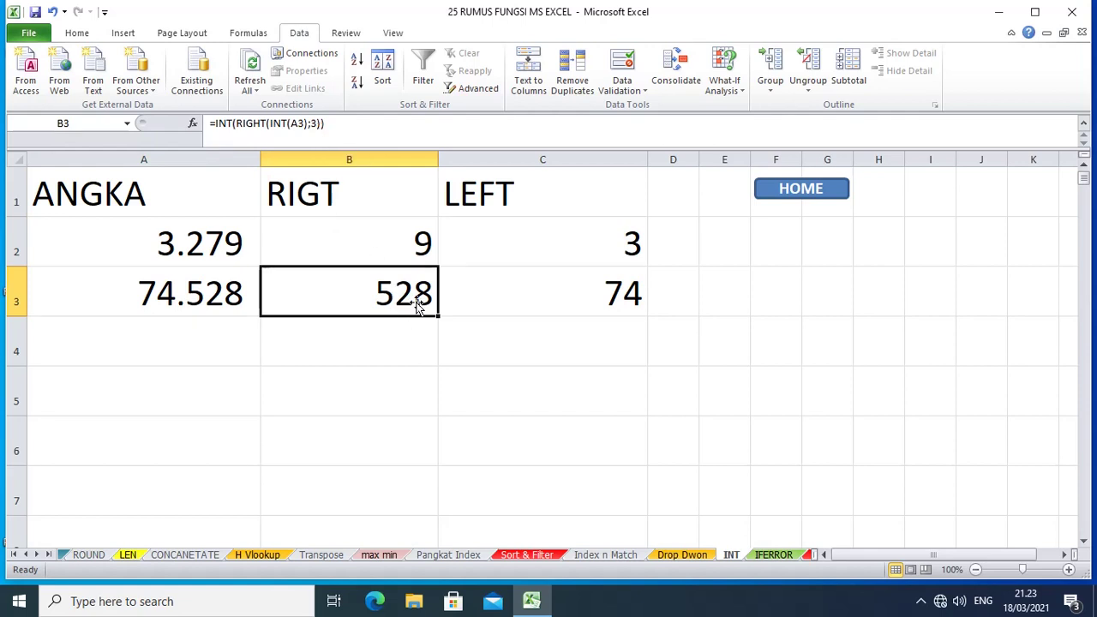
click(613, 296)
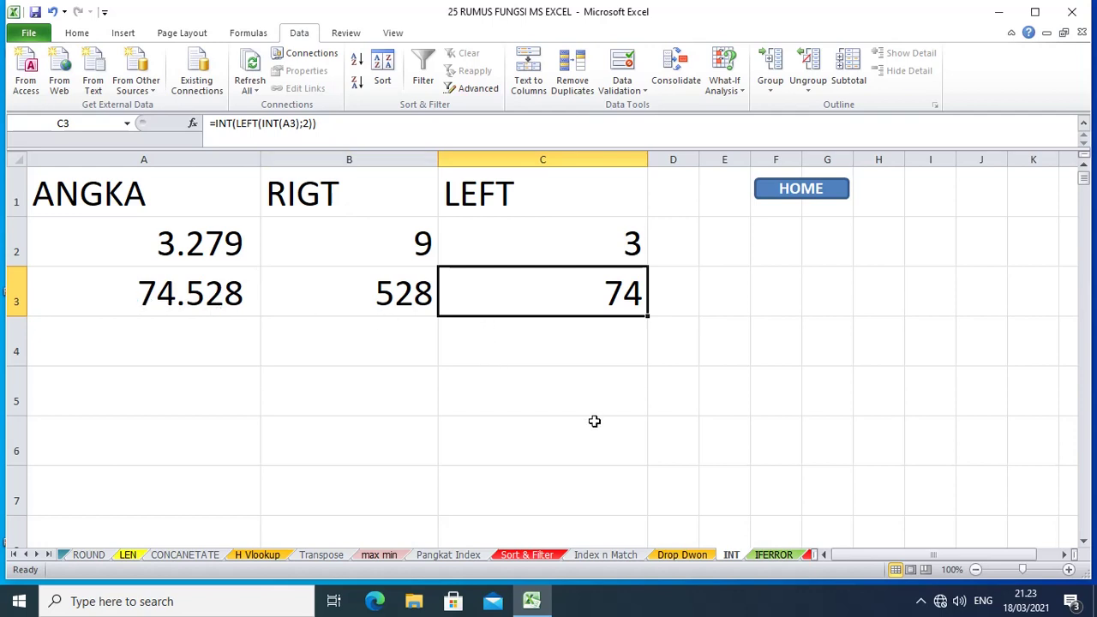
click(774, 555)
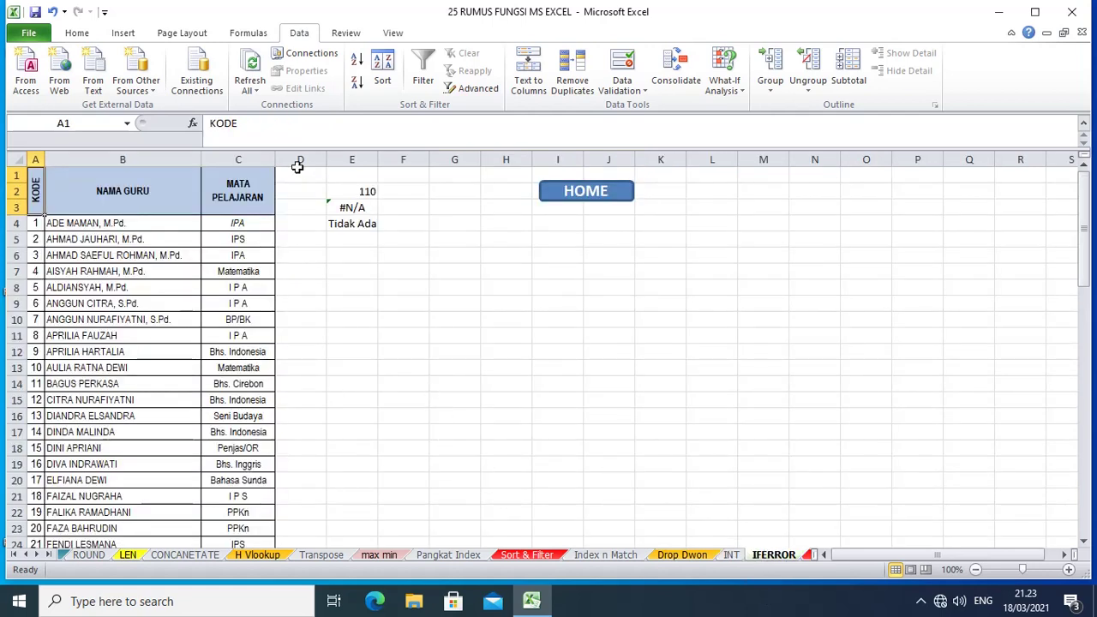
click(358, 197)
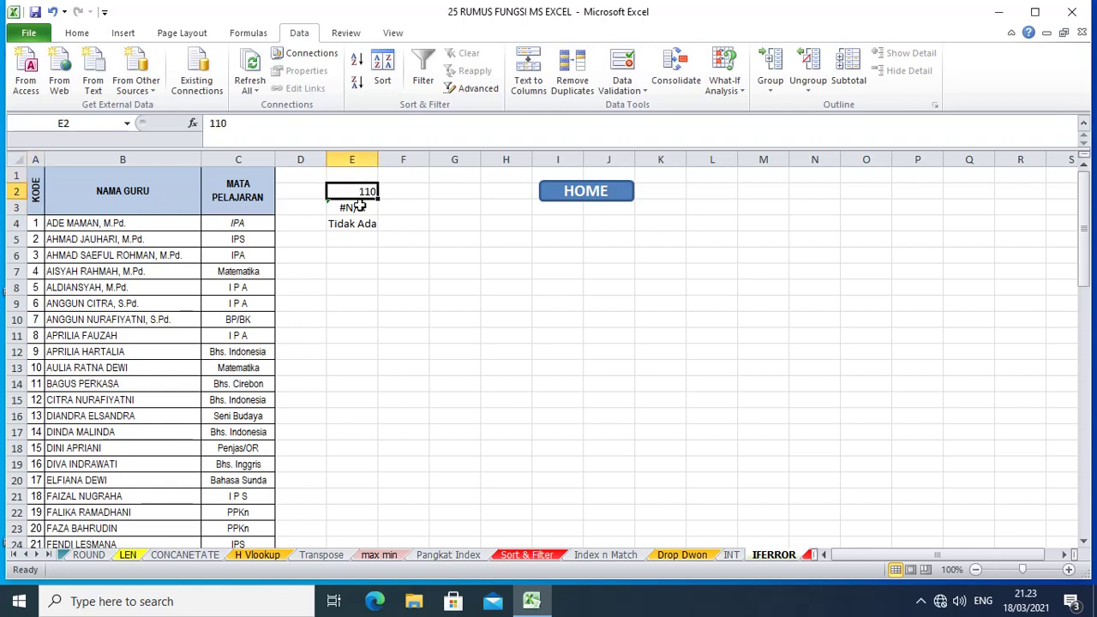
click(360, 208)
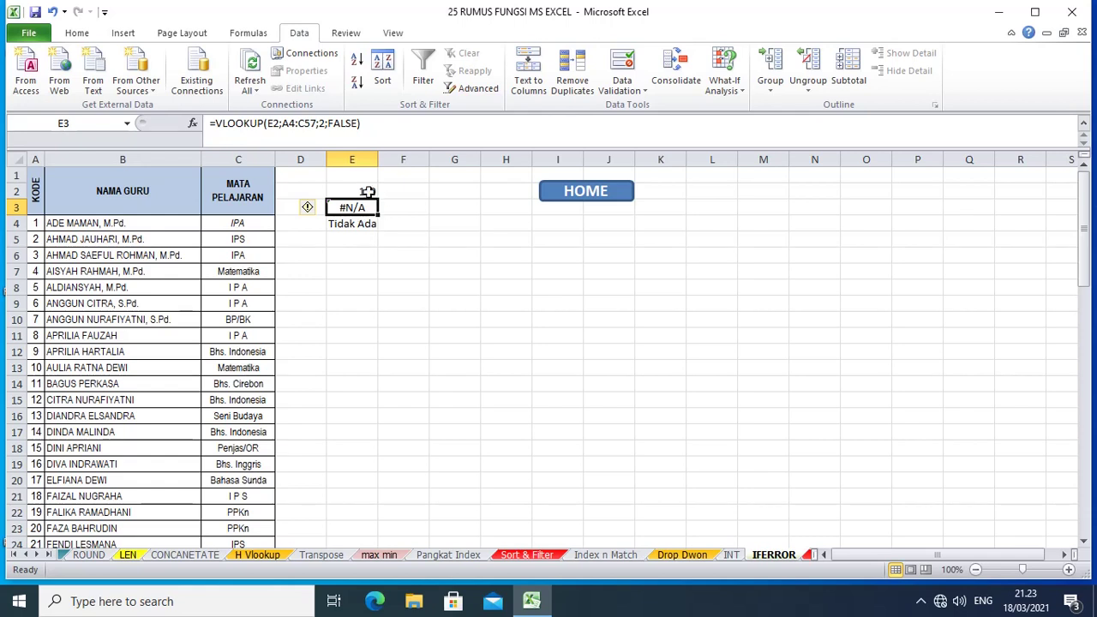
Step: Wrap E3's VLOOKUP in IFERROR so an unknown code shows "Tidak ada"
click(213, 123)
text(if)
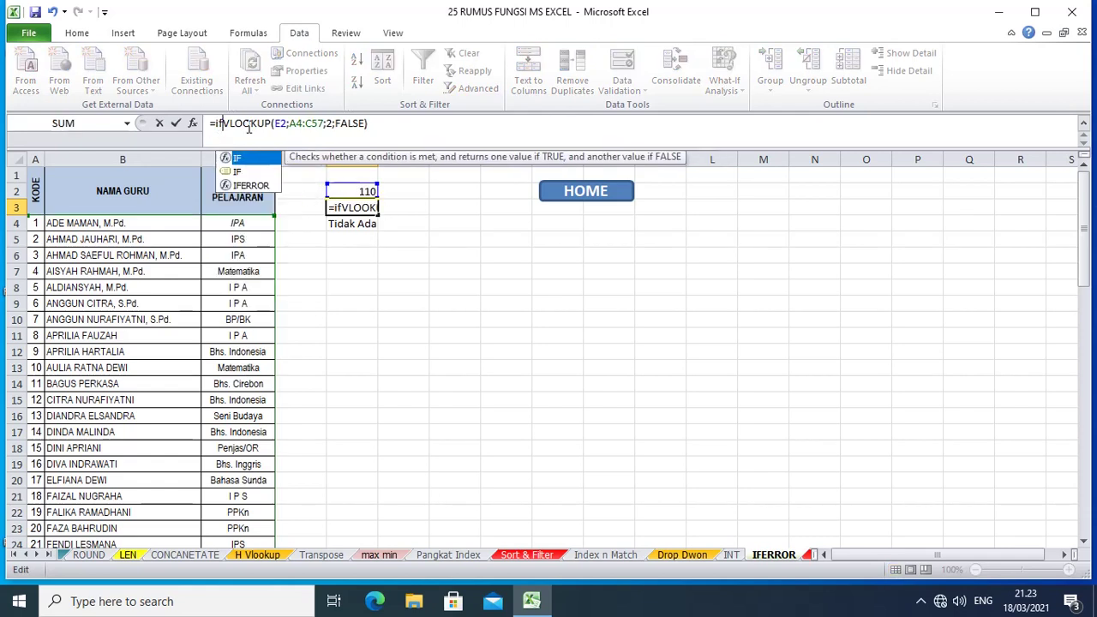
text(error)
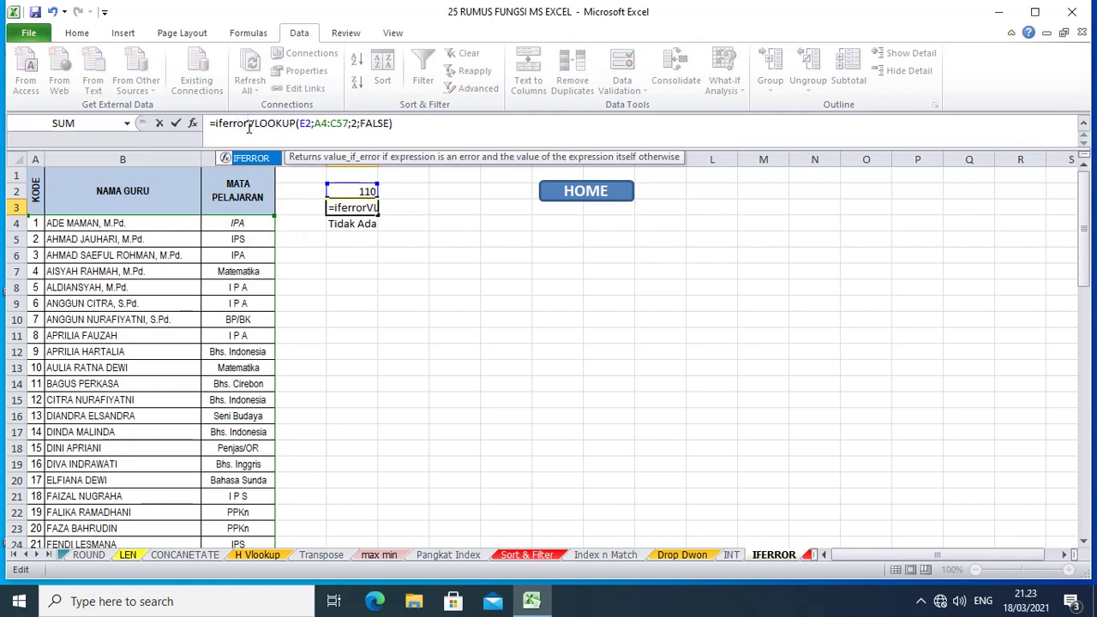
text(()
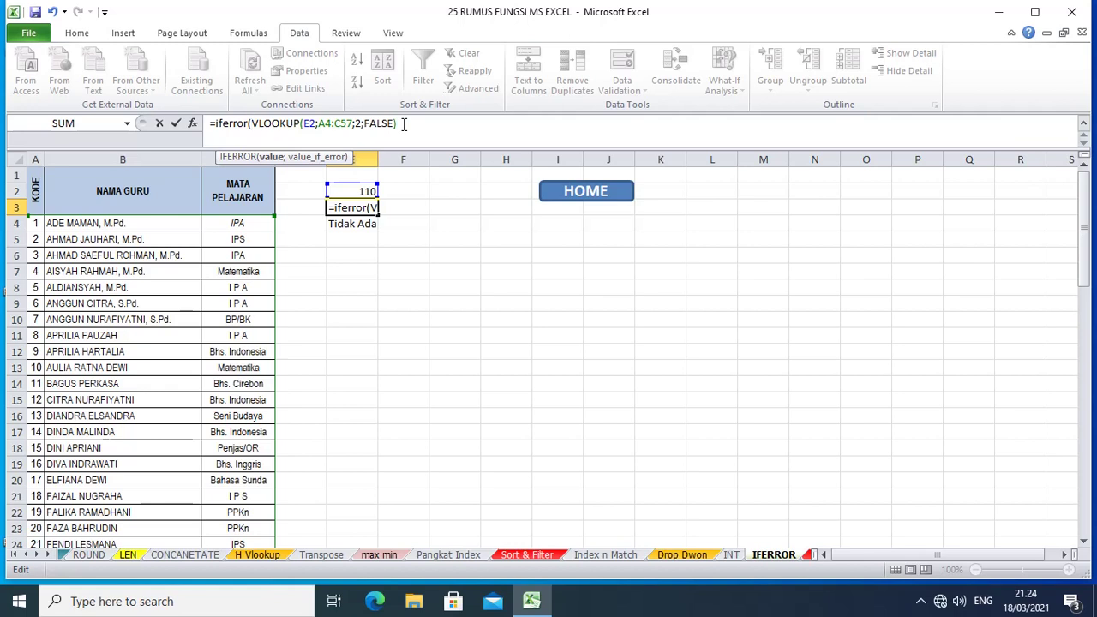
text(;)
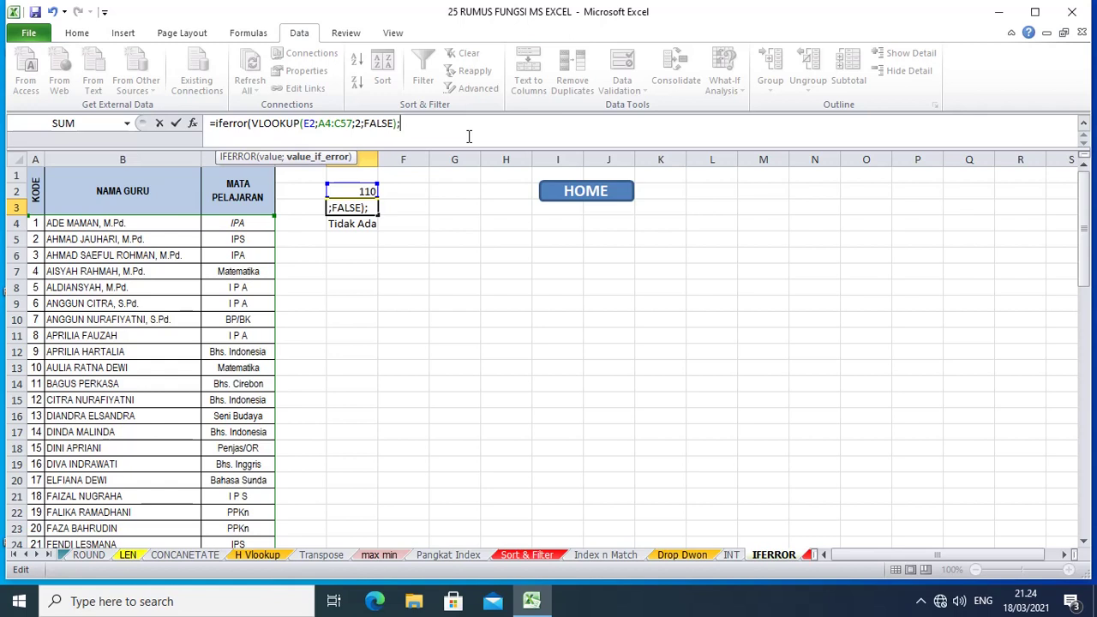
text(")
text(Tidak)
text( ada)
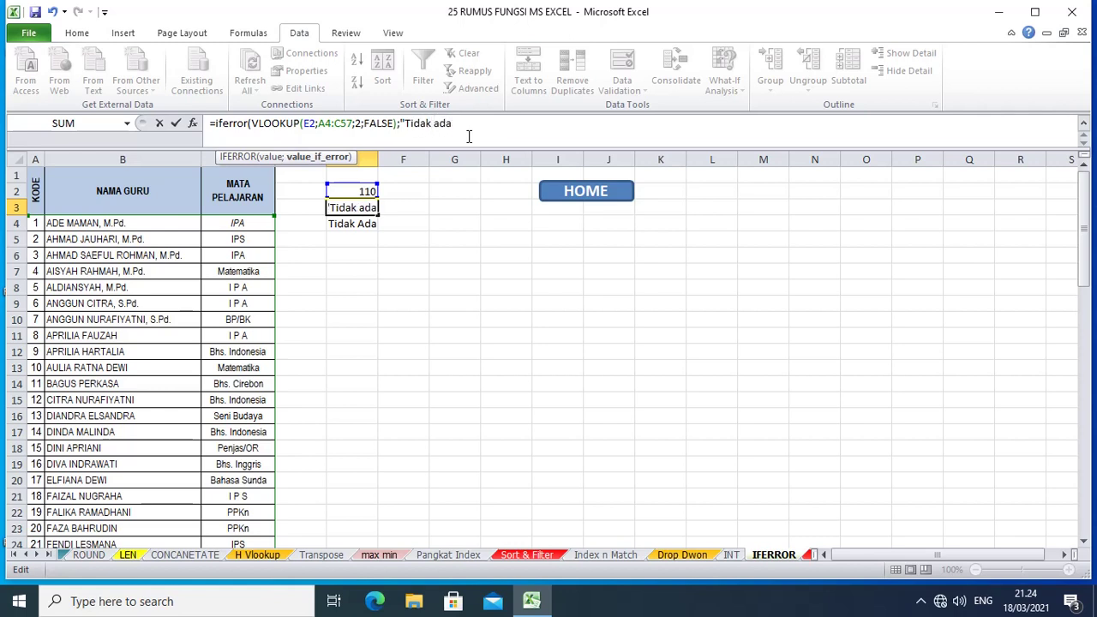
text(")
key(Return)
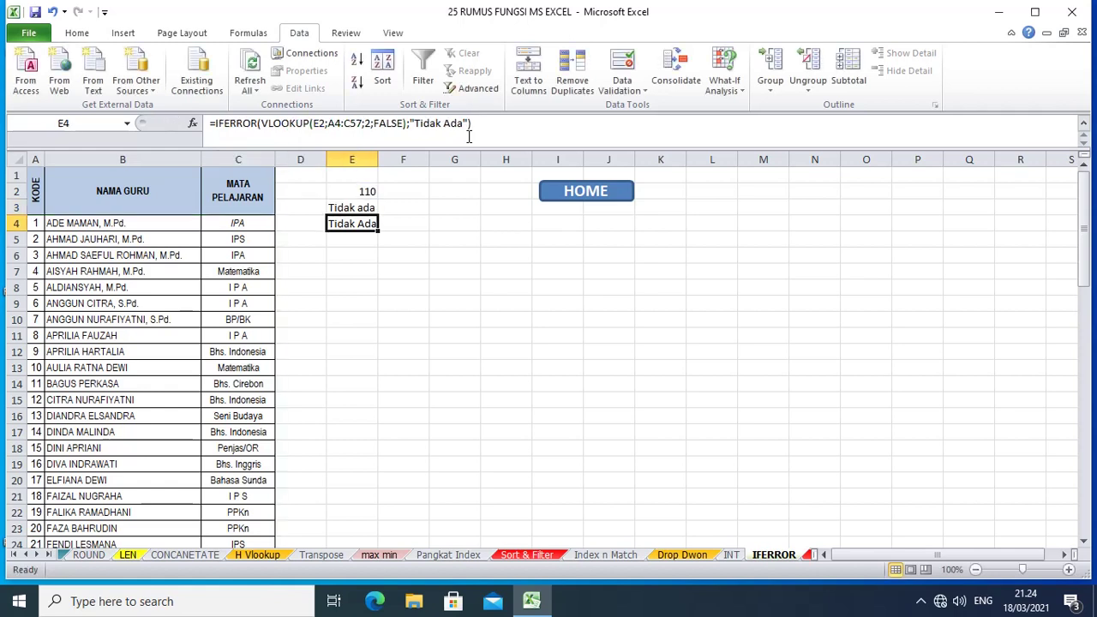
key(Up)
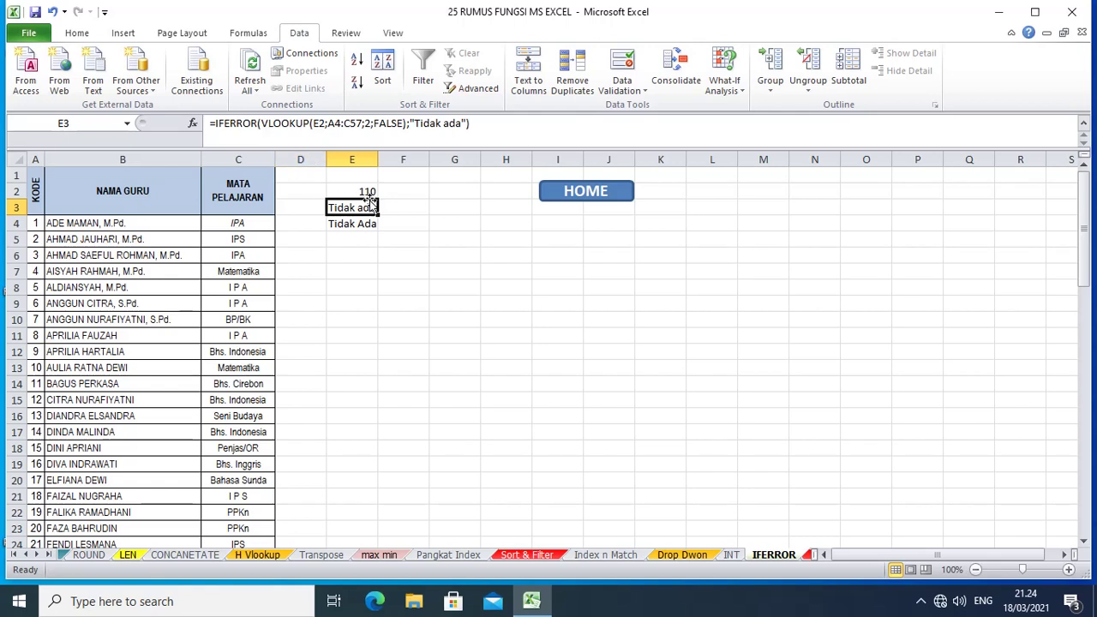
Step: Enter code 5 in E2 to return a teacher name
click(369, 192)
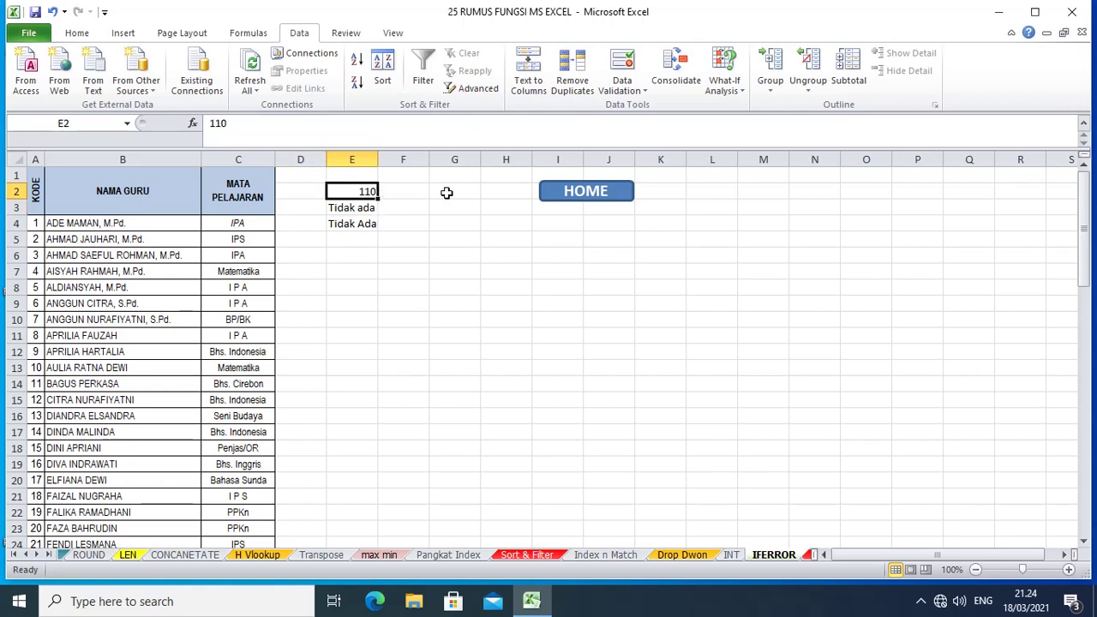
text(5)
key(Return)
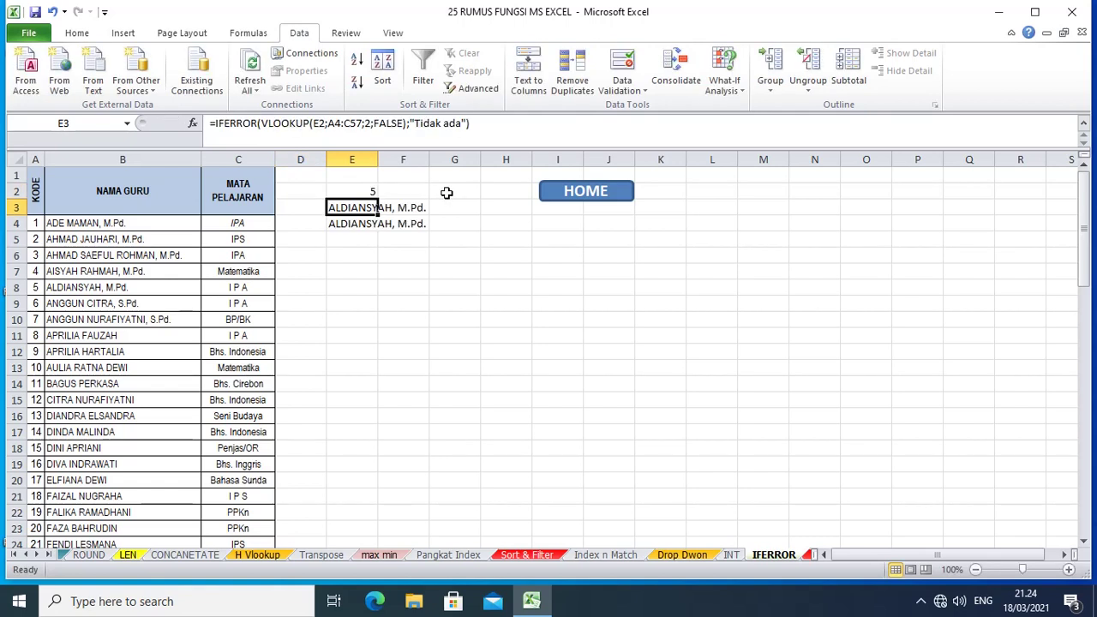
Step: Change E2 to 321 and confirm E3 shows "Tidak ada"
click(356, 194)
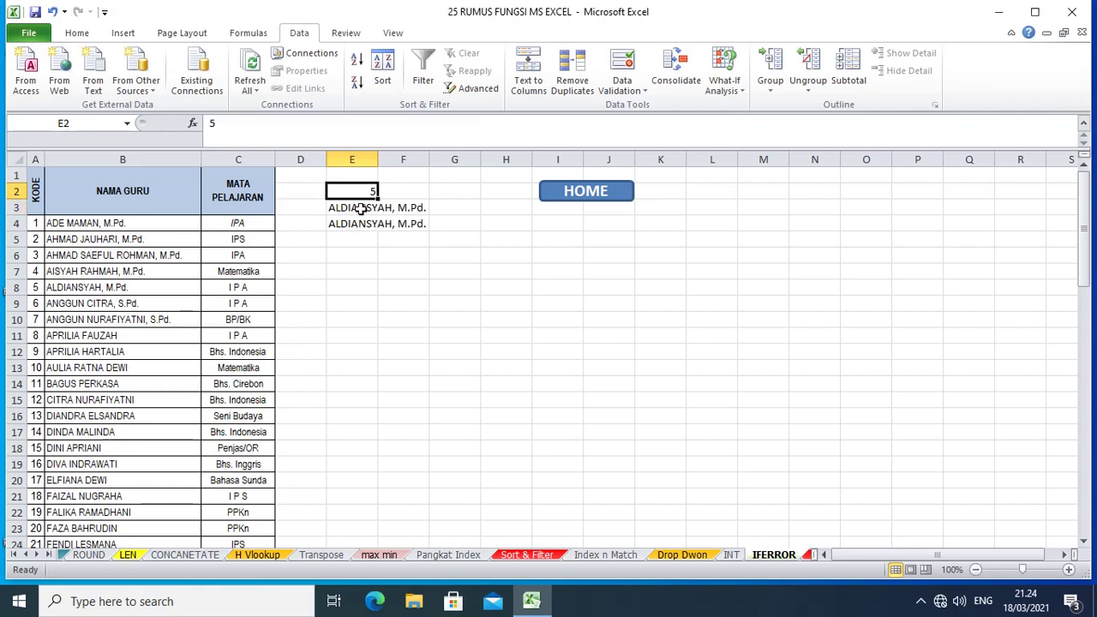
text(321)
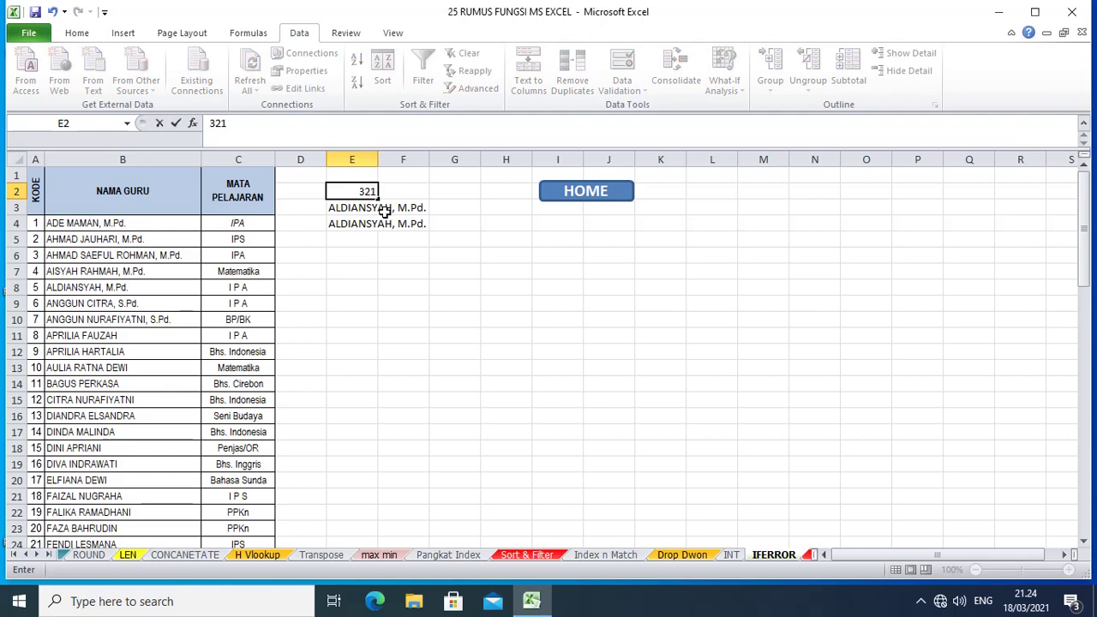
key(Return)
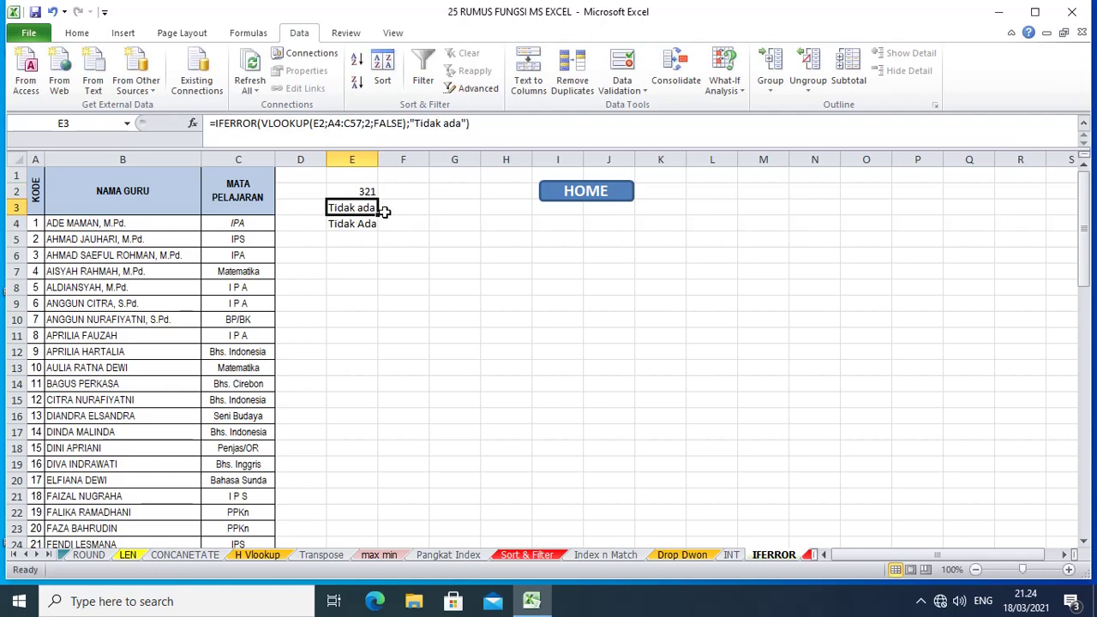
scroll(165, 343, down, 3)
scroll(164, 344, down, 6)
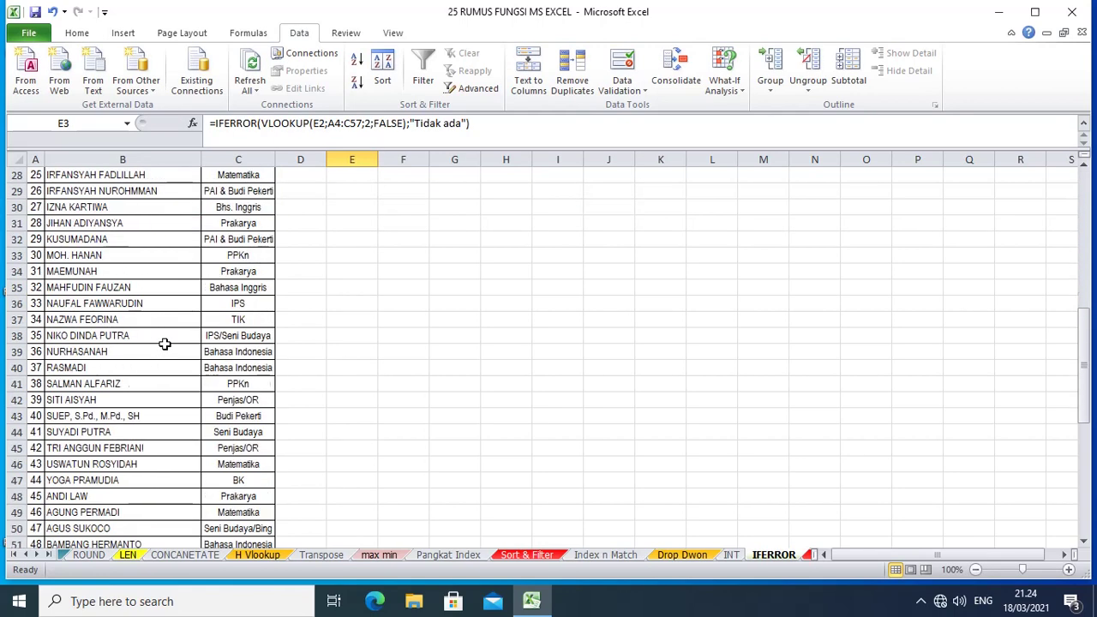
scroll(164, 344, down, 3)
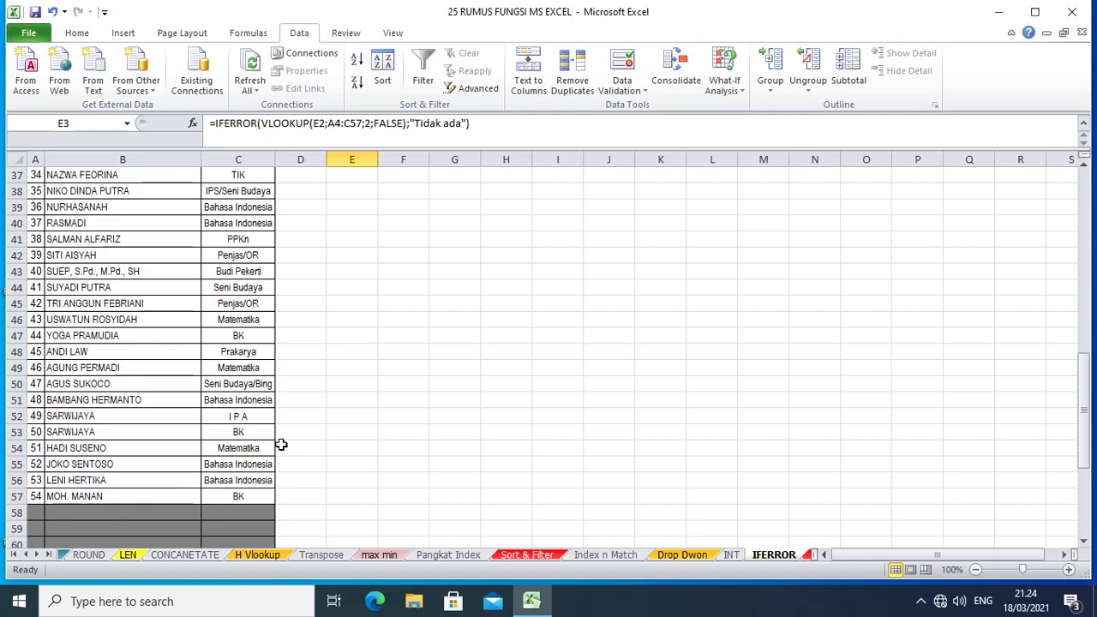
scroll(282, 443, up, 3)
scroll(282, 444, up, 5)
scroll(351, 389, up, 3)
scroll(442, 163, up, 1)
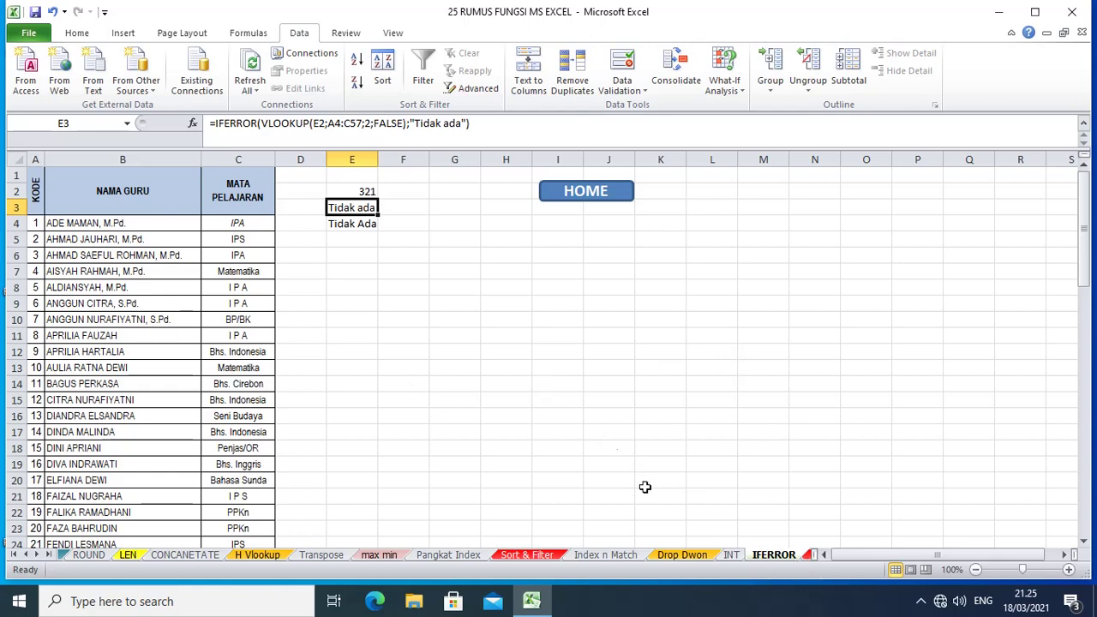
Step: Use the IFERROR sheet's HOME button to return to the function menu
click(592, 199)
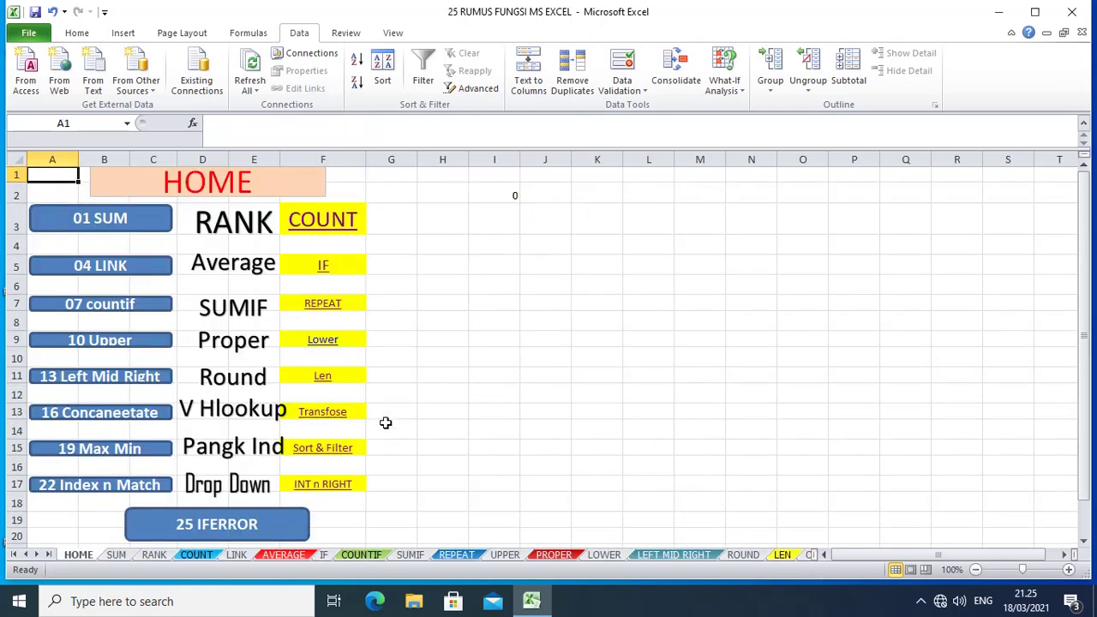